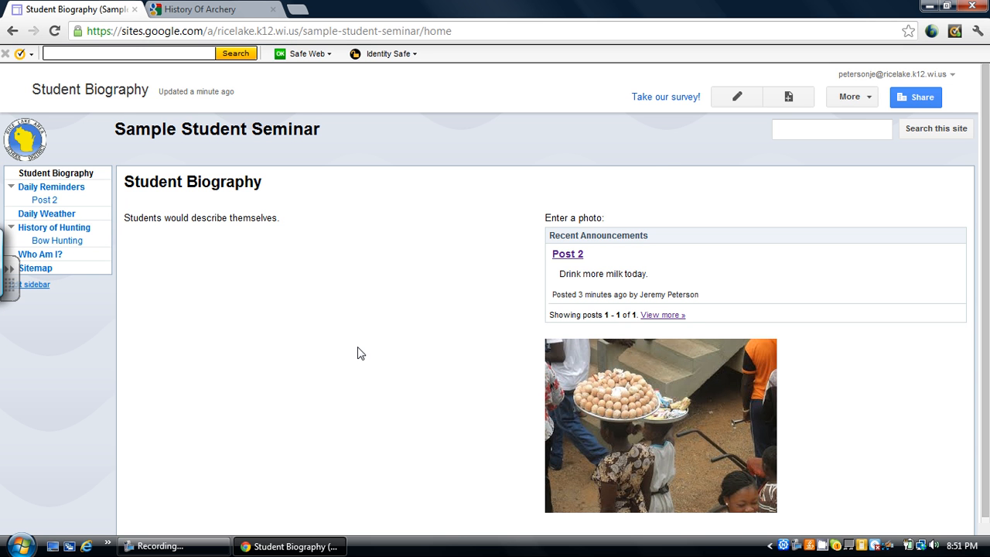
Create a new top-level page named Workshops using the File Cabinet template
click(789, 98)
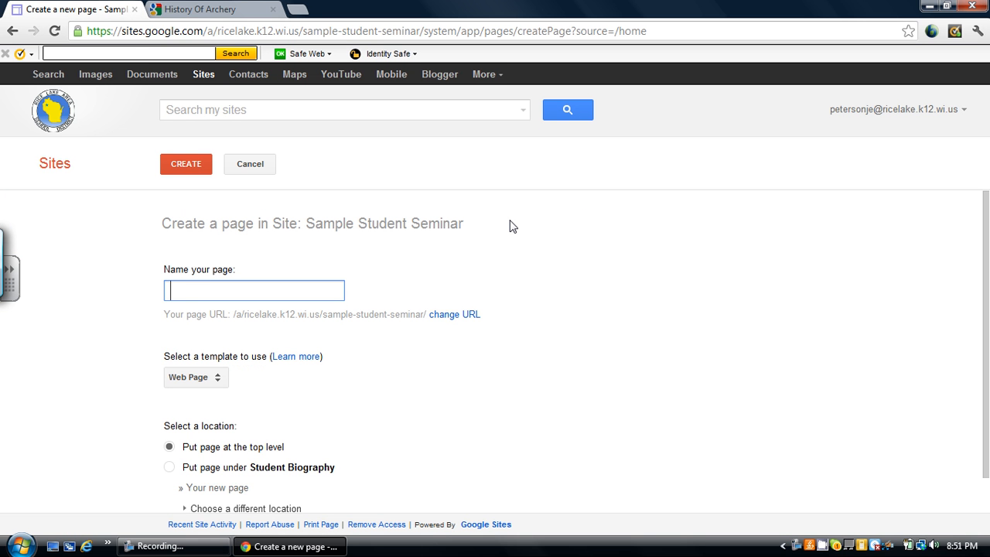
text(Works)
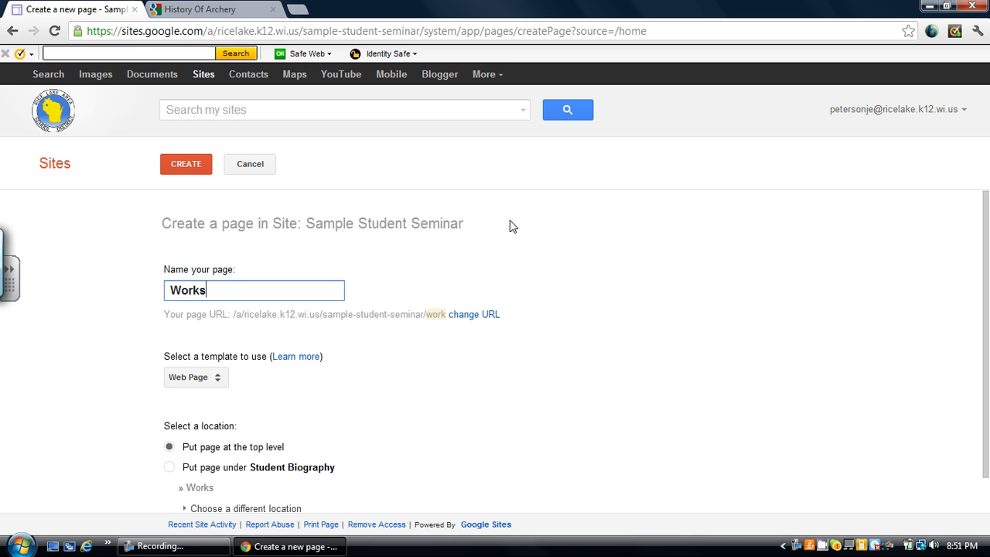
text(hops)
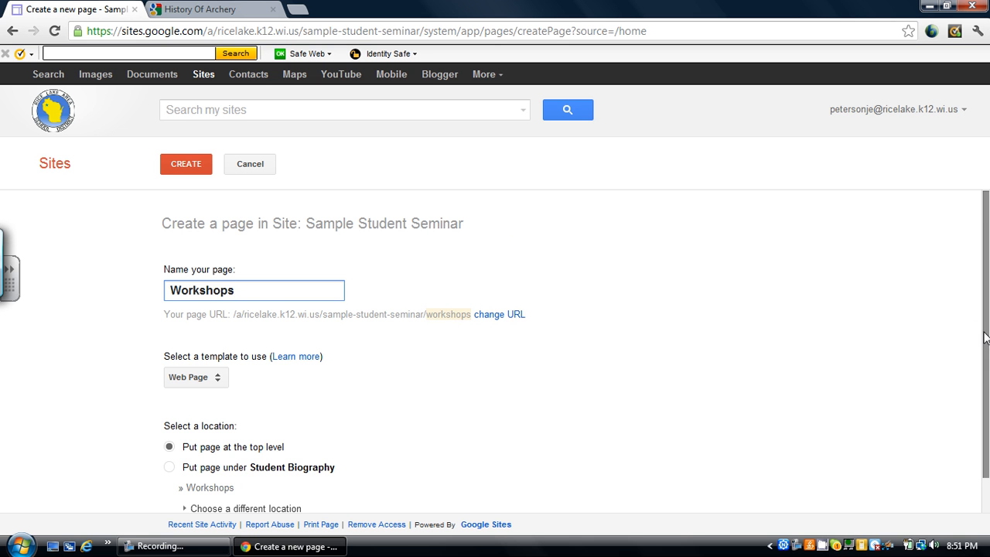
drag(985, 340, 984, 383)
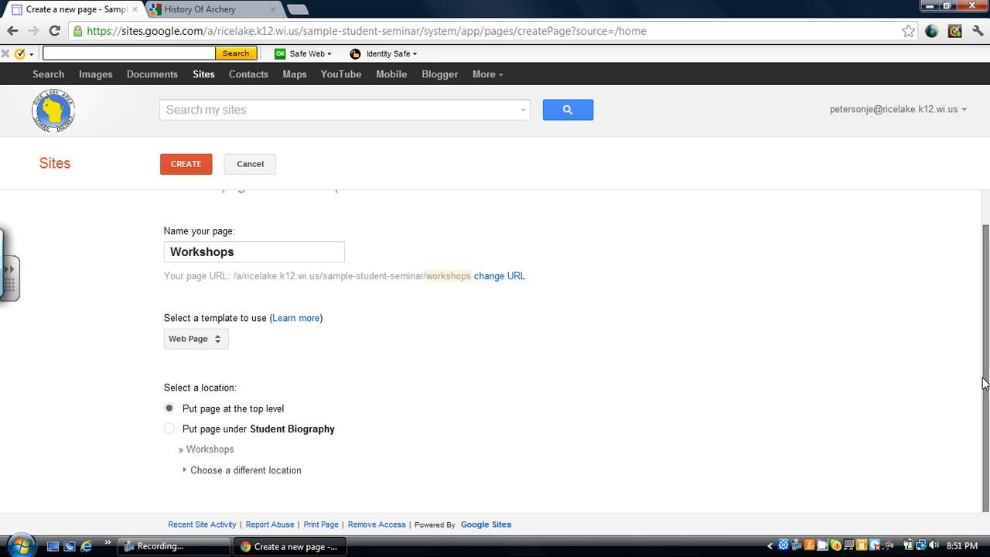
click(222, 346)
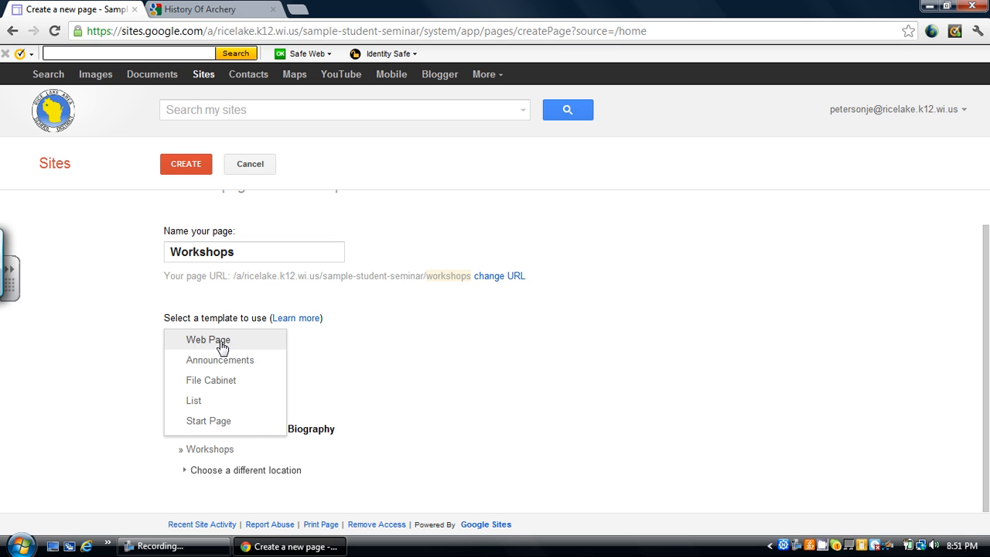
click(222, 380)
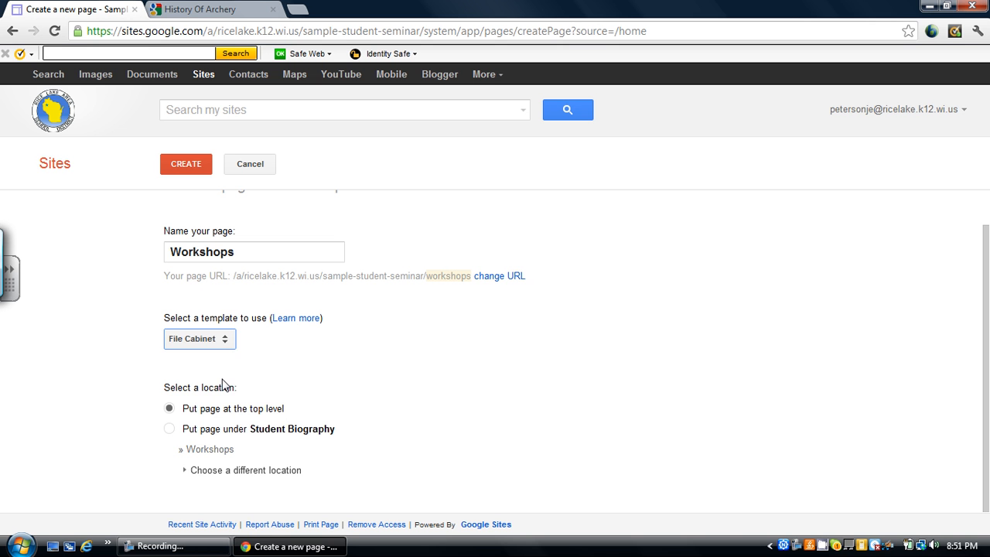
click(225, 342)
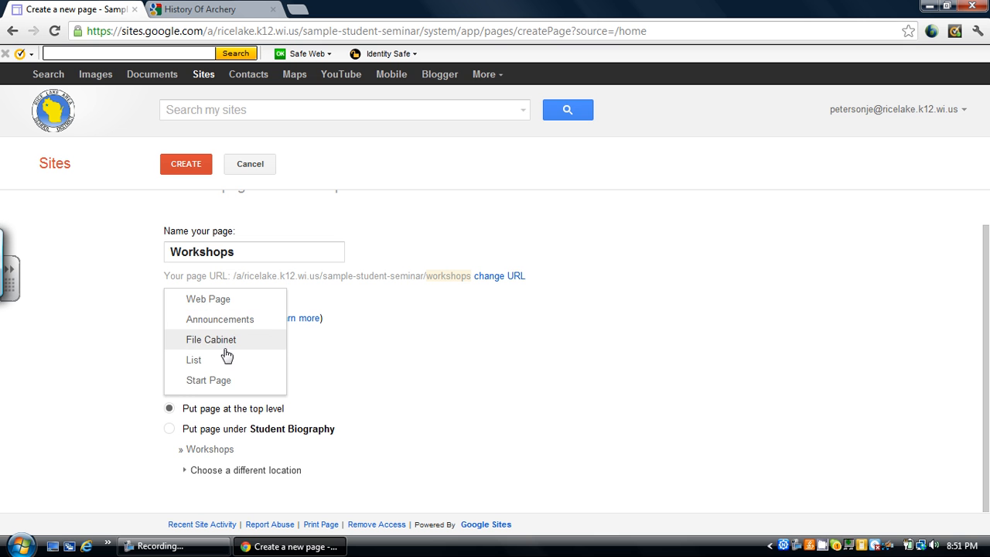
click(225, 345)
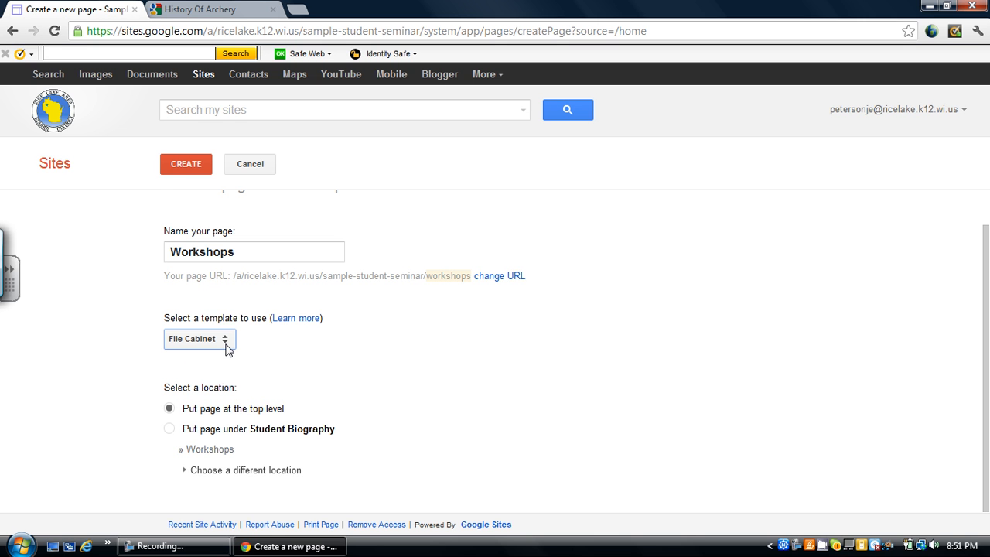
click(177, 170)
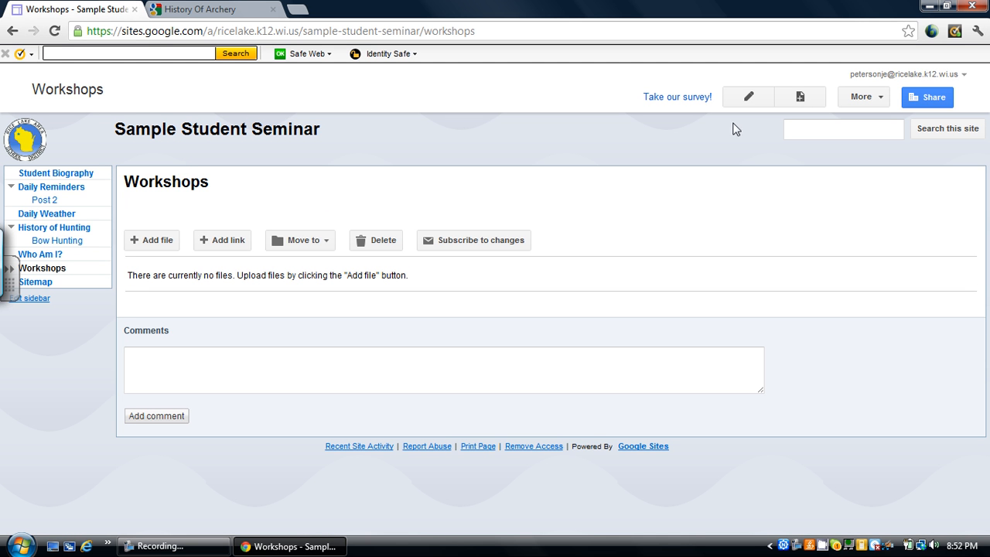
Add the text "Post all of your formative work here." to the body of the Workshops page and save it
click(747, 98)
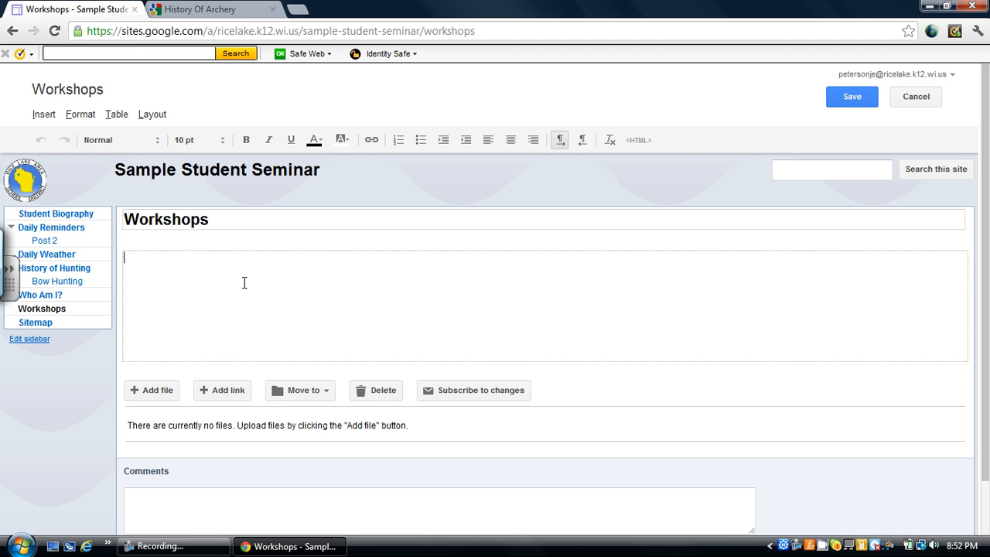
text(Post all of your formatie)
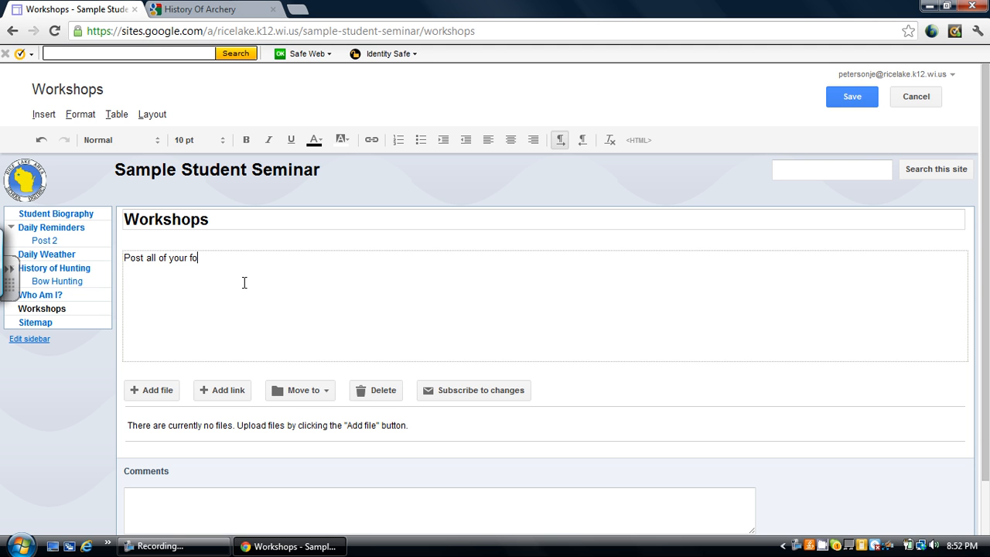
key(BackSpace)
text(ve work here.)
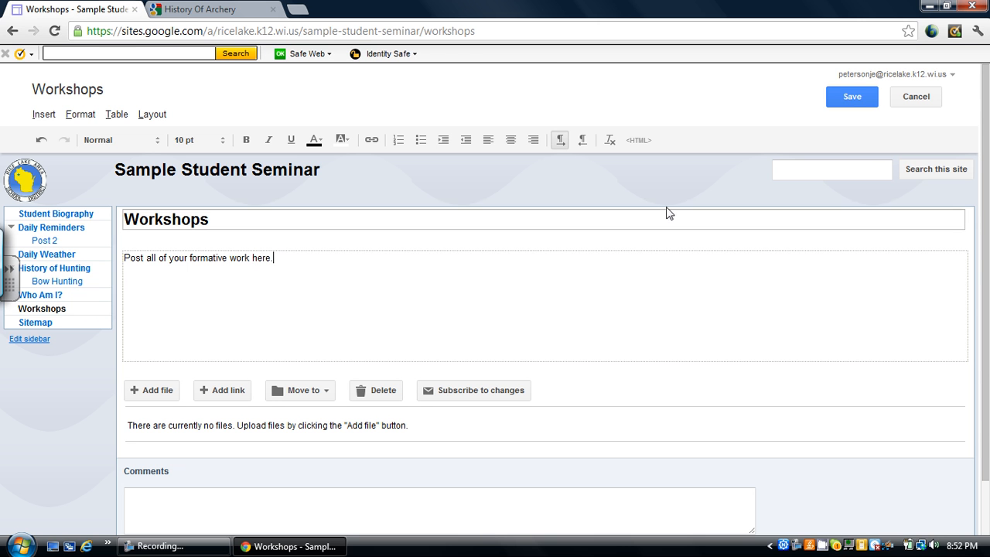
click(843, 95)
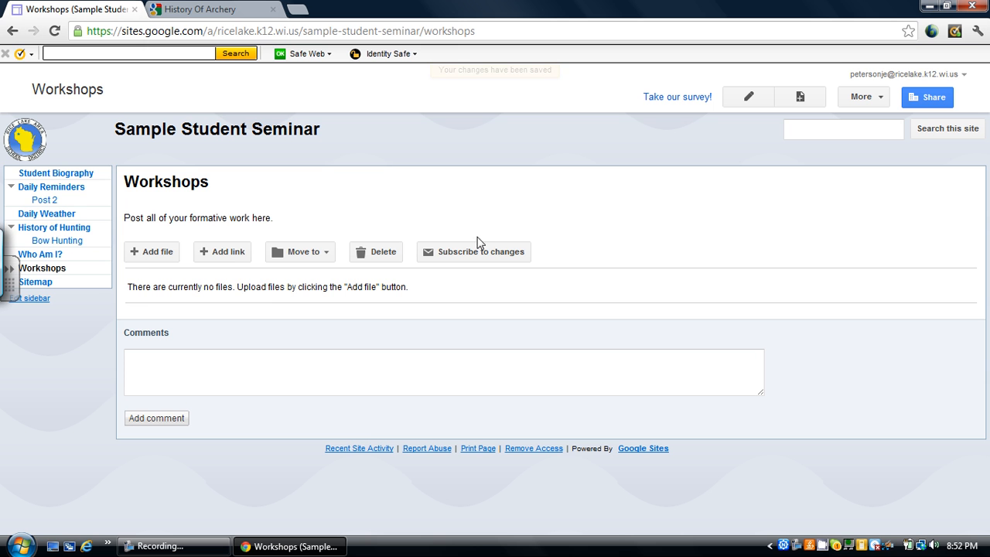
Upload the Ghana slideshow presentation from the Ghana Slideshow folder in Documents to the Workshops page
click(157, 251)
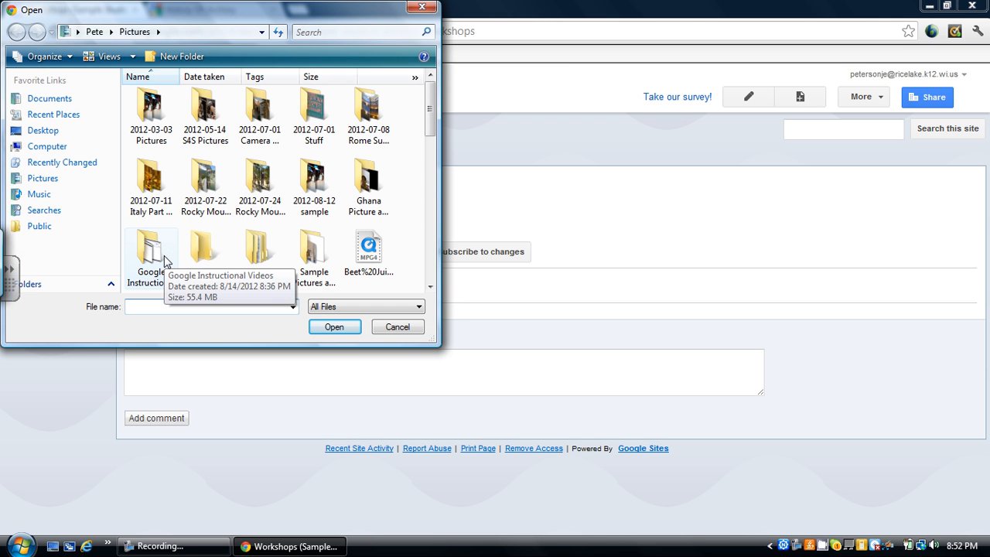
click(69, 100)
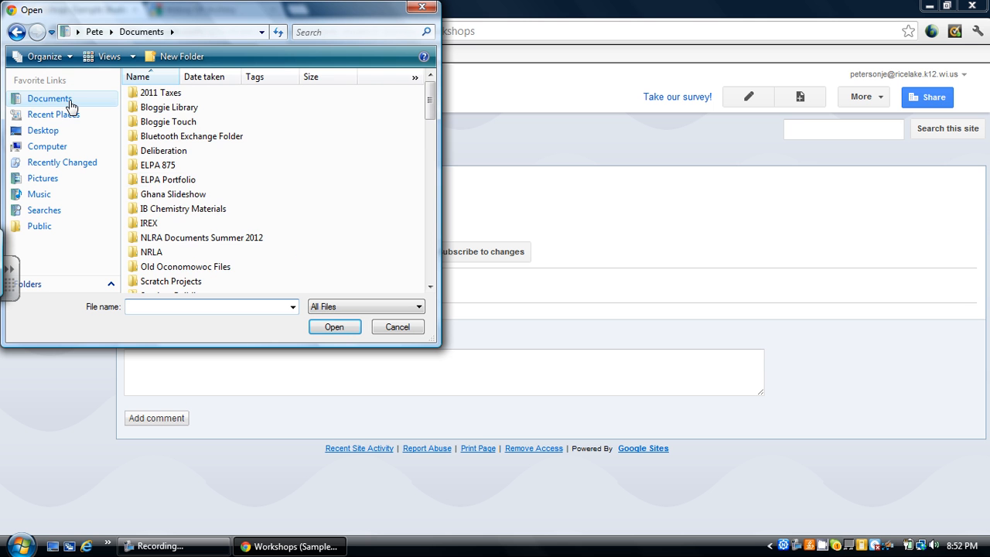
double_click(216, 196)
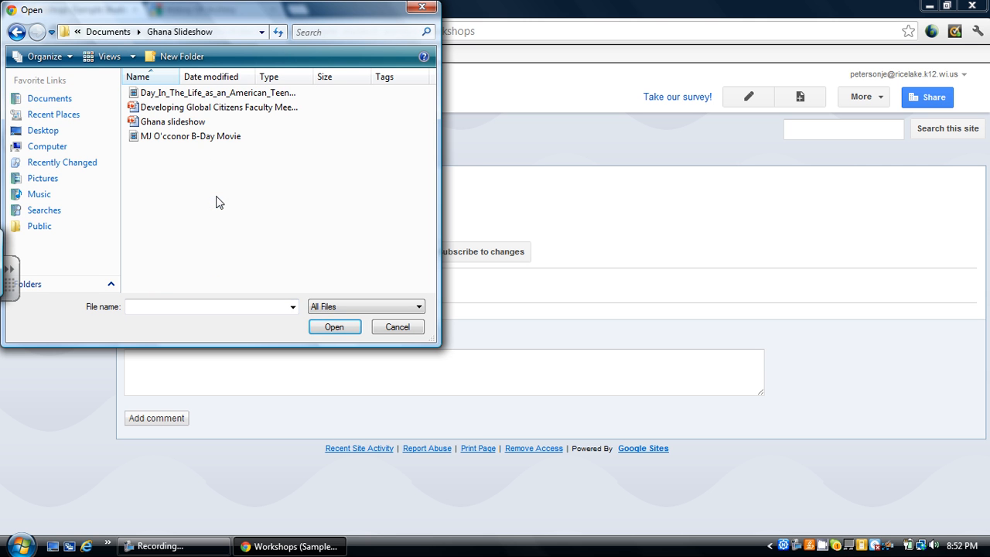
double_click(204, 122)
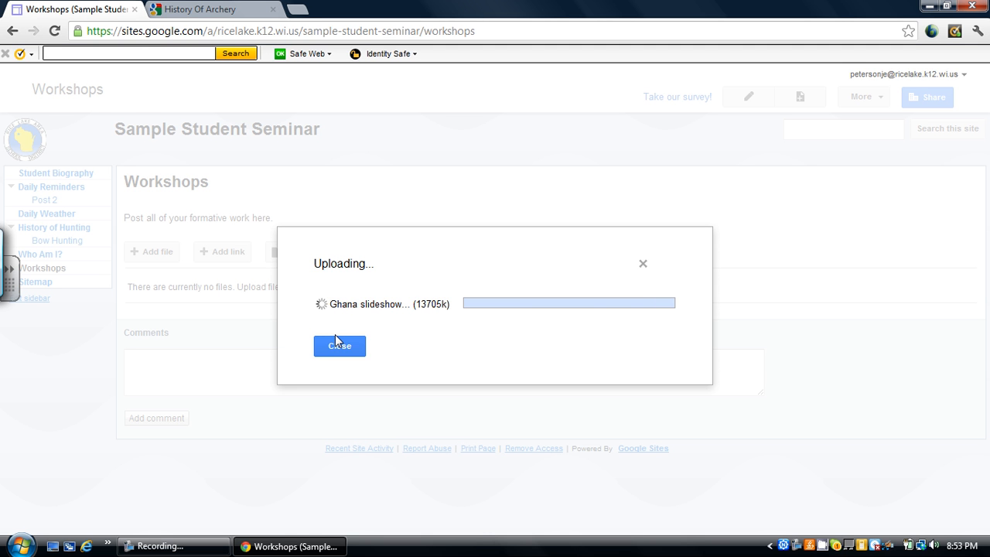
click(337, 343)
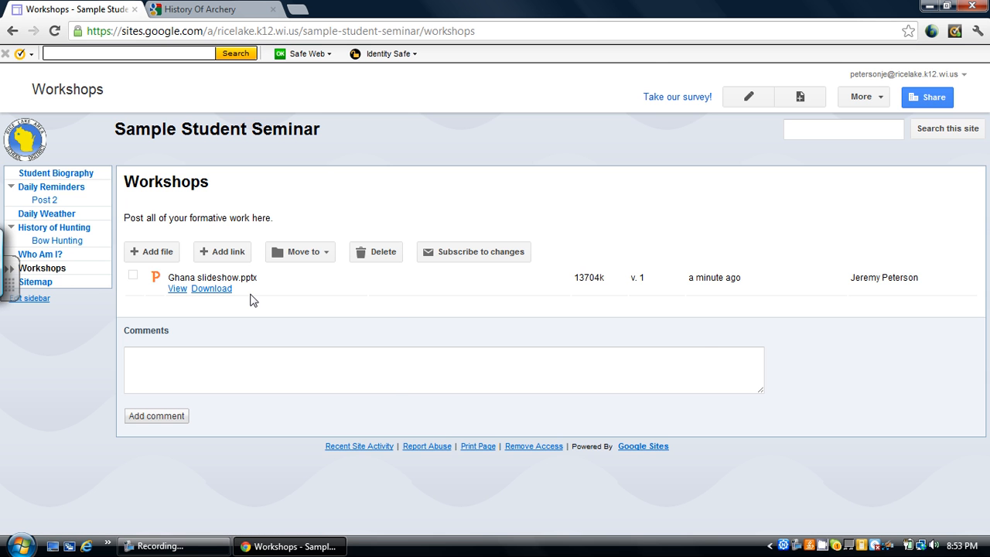
click(241, 255)
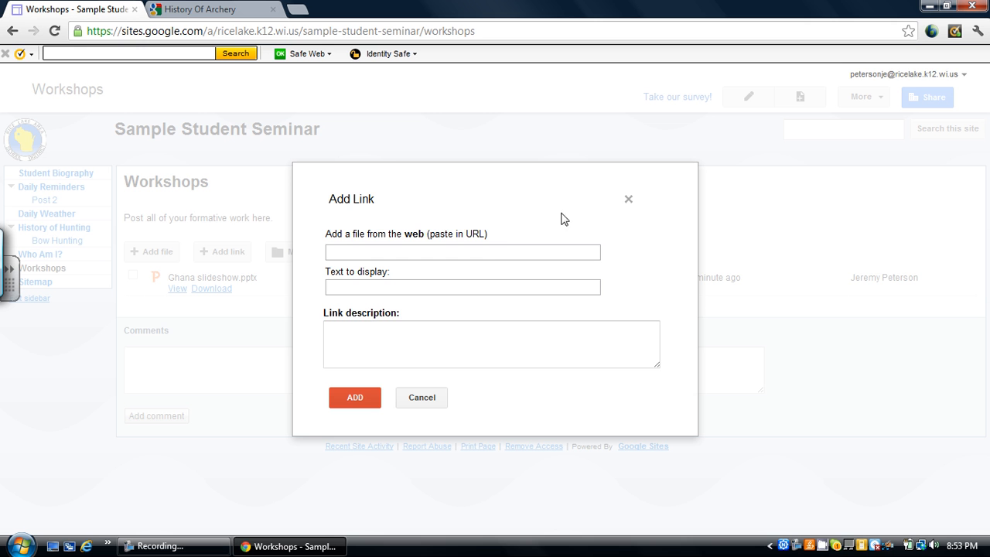
click(492, 248)
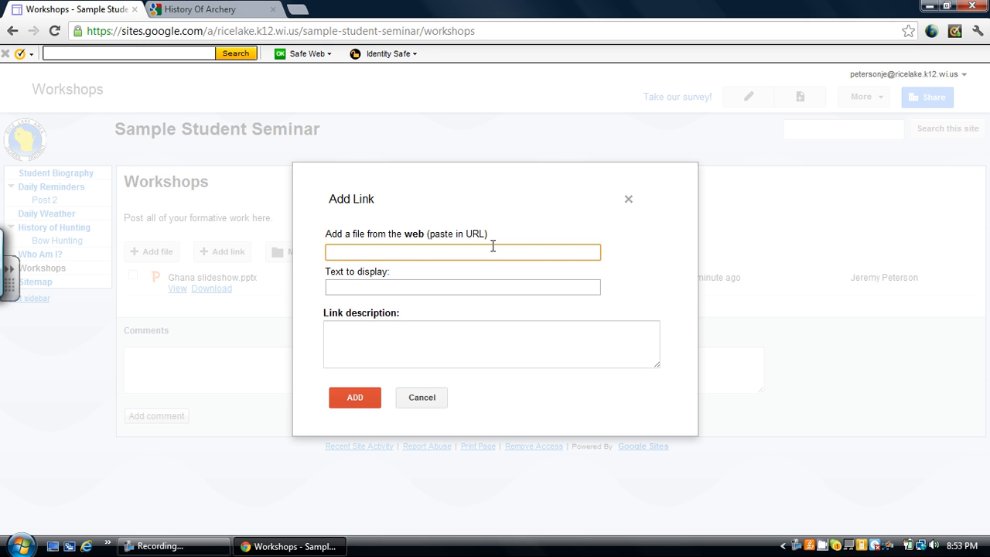
text(www.google.com)
click(355, 397)
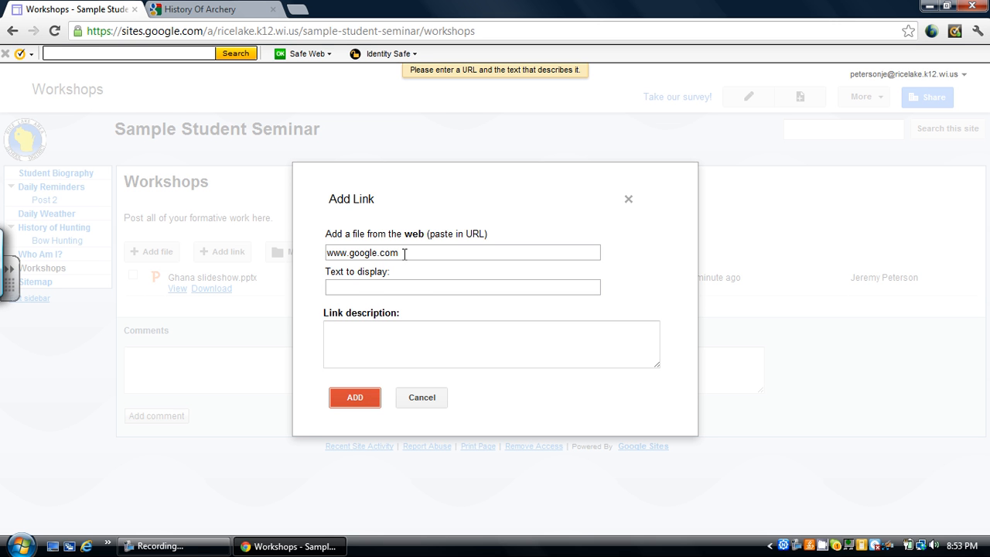
click(401, 287)
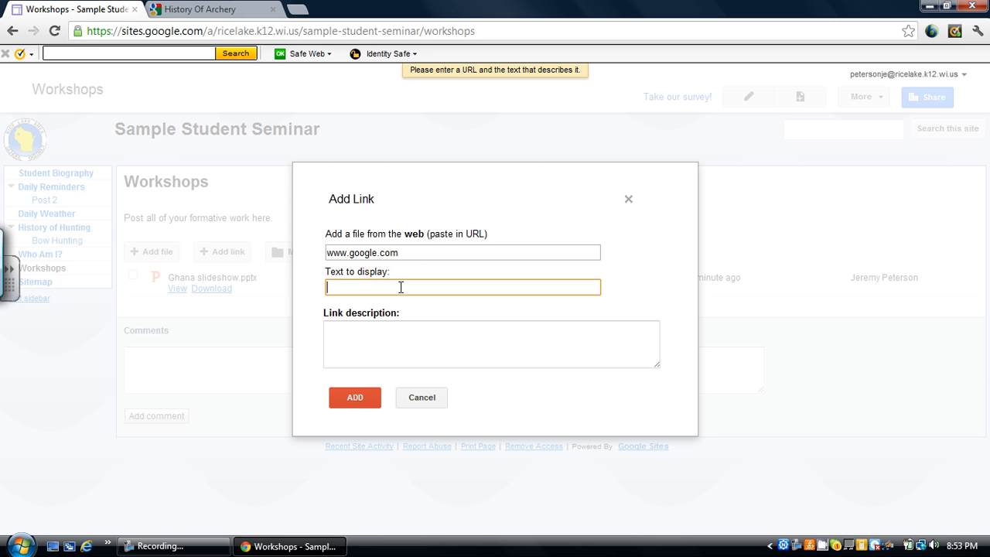
text(Google)
click(356, 399)
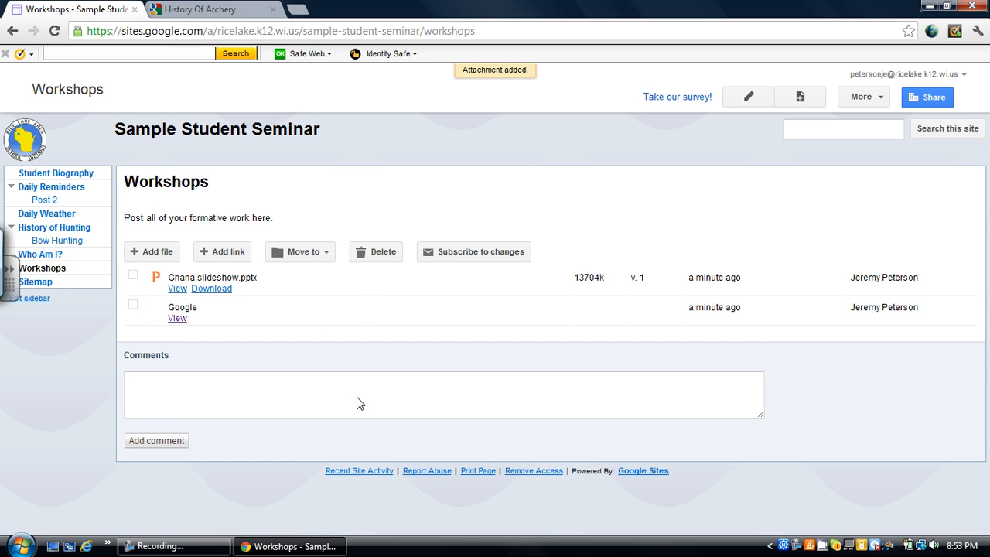
click(328, 256)
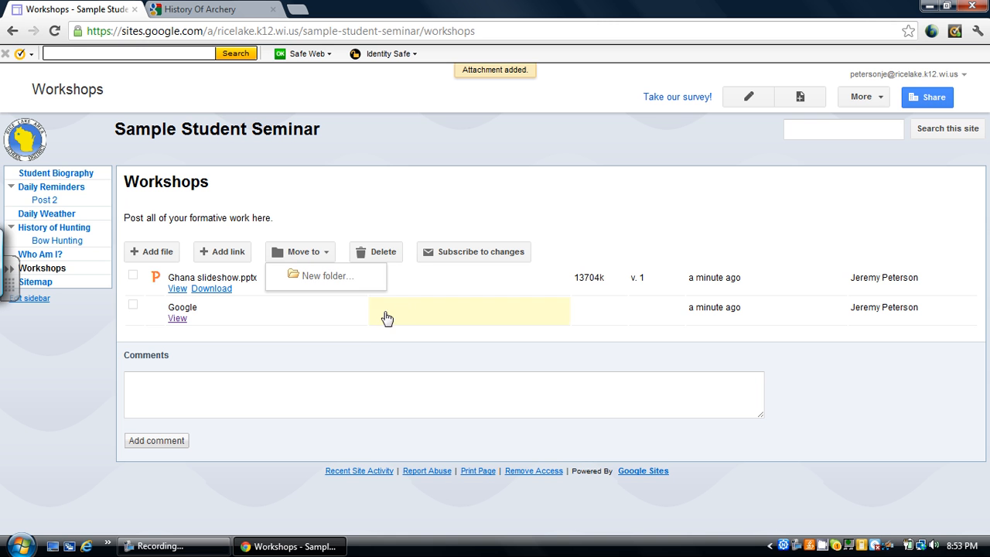
click(472, 234)
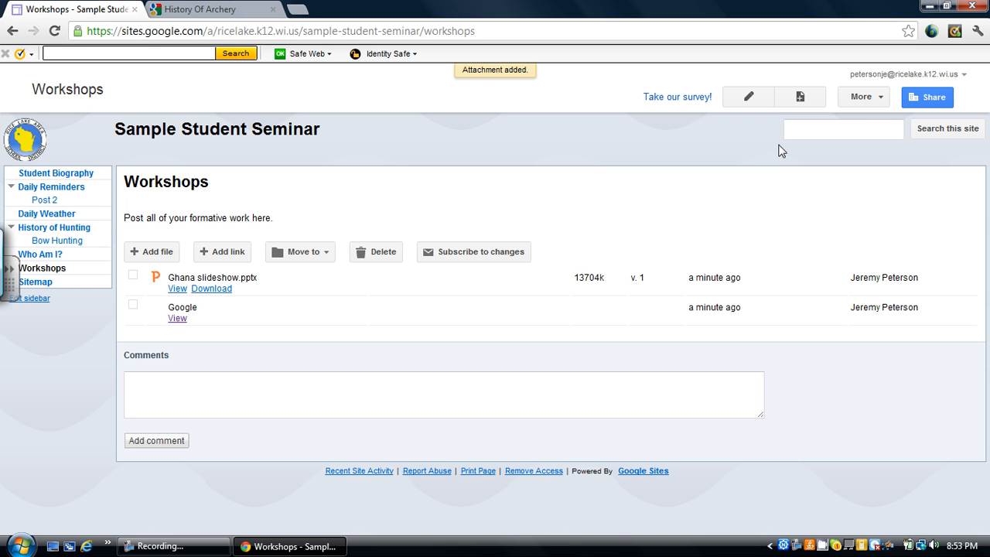
Create a new page named Workshop Instructions under Workshops using the List template
click(800, 98)
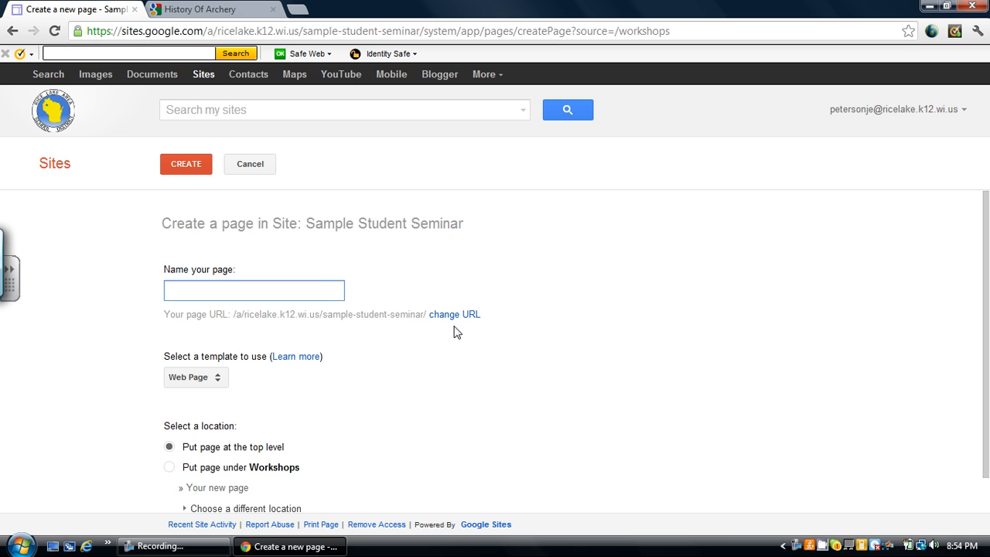
text(Works)
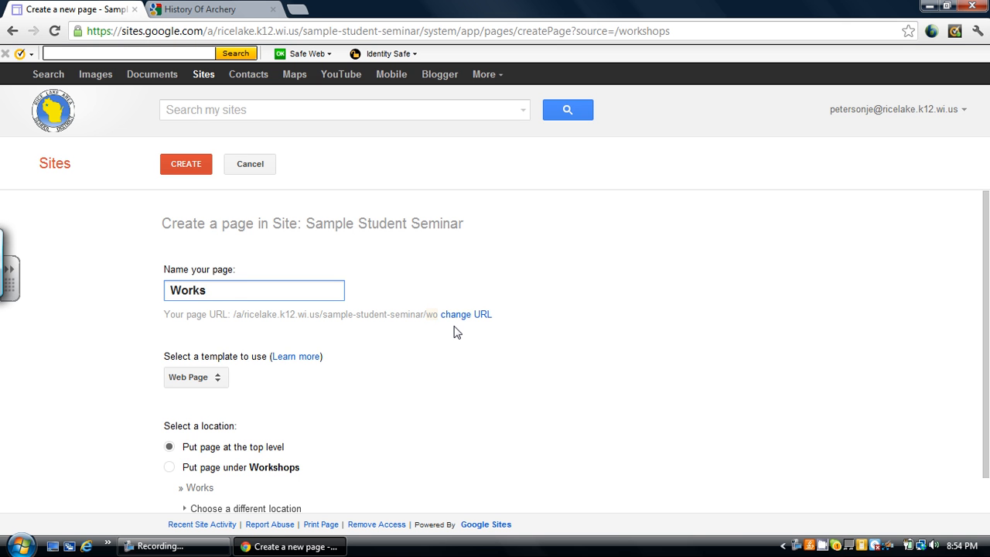
text(hop Instr)
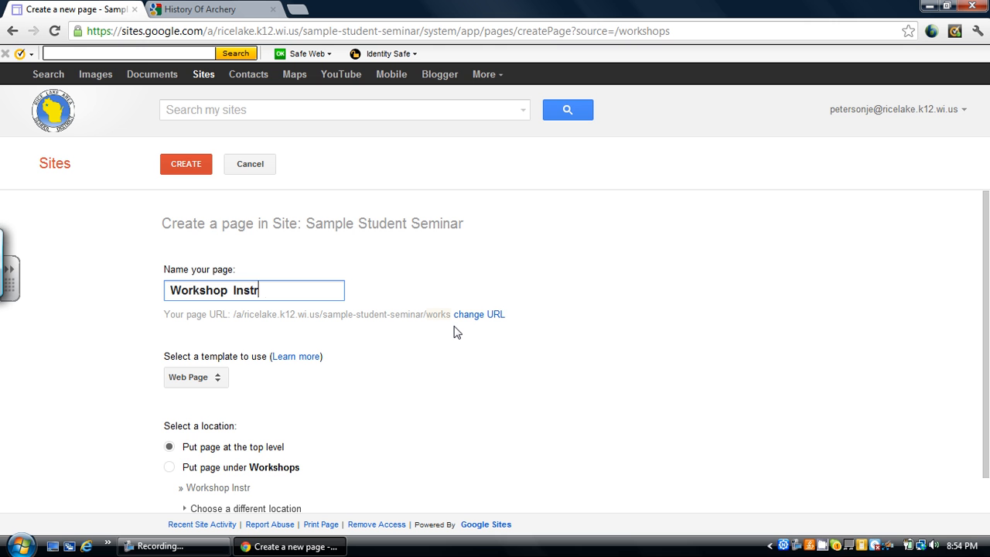
text(uctions)
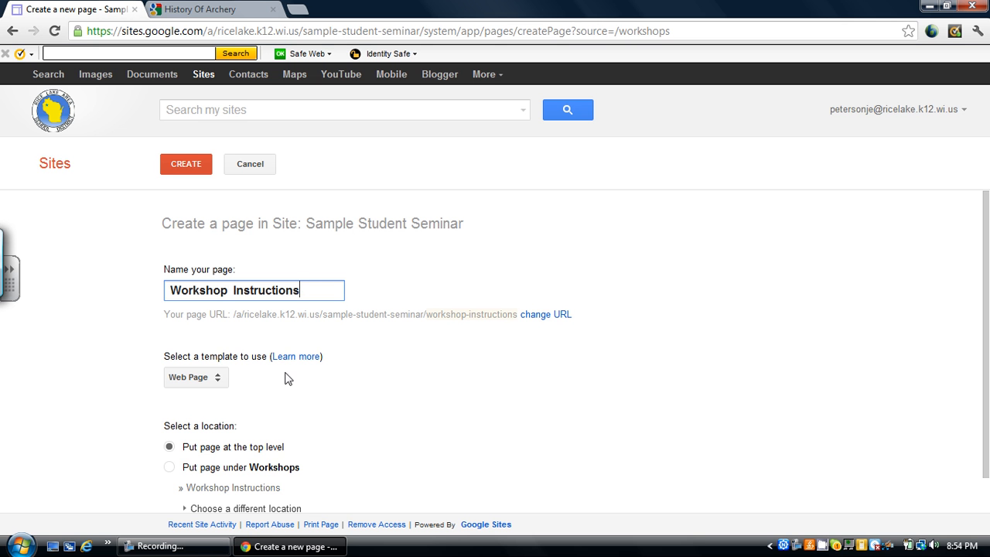
click(221, 378)
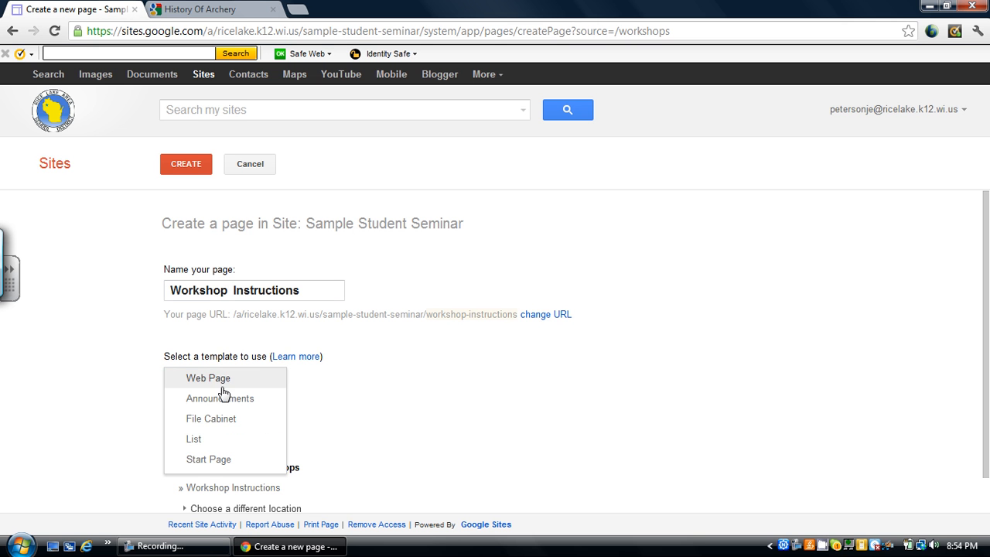
click(221, 438)
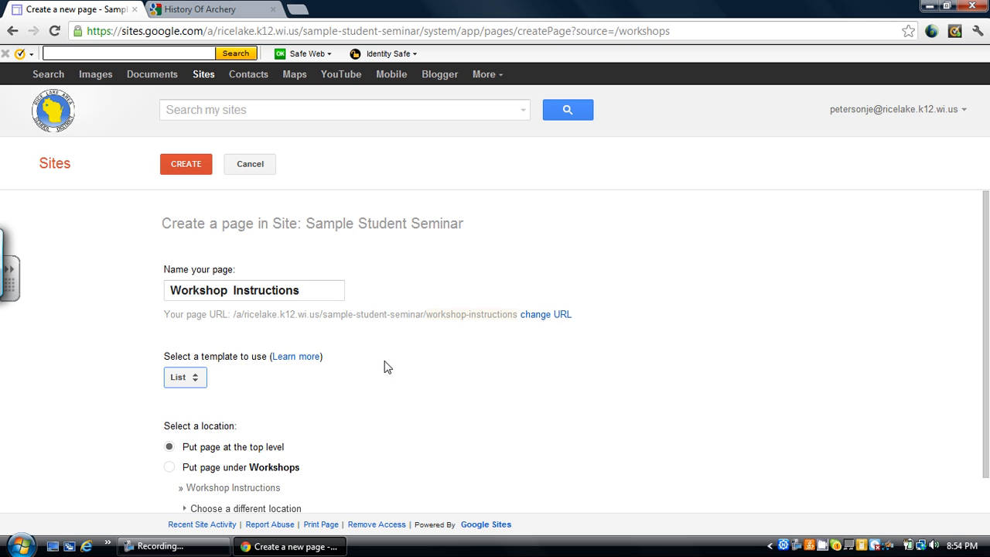
click(170, 472)
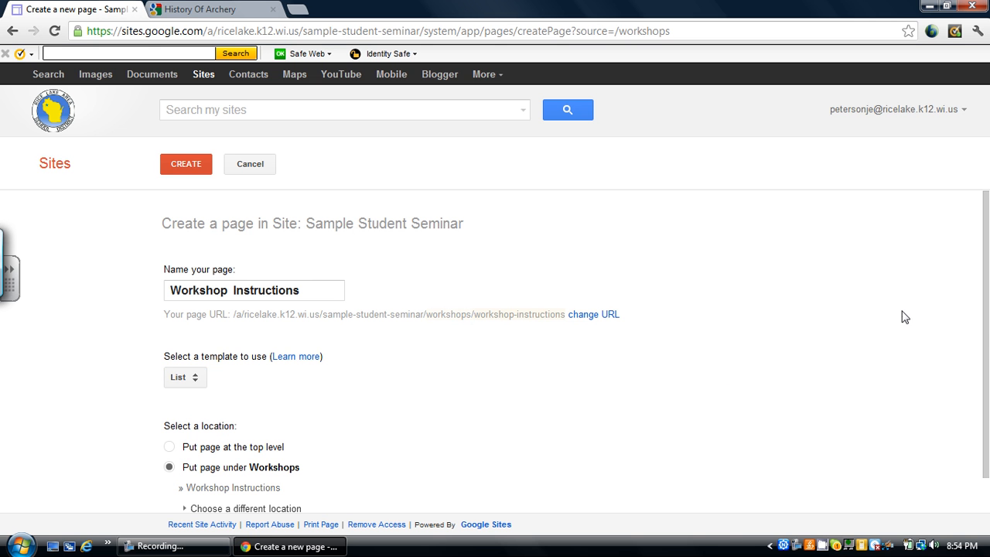
click(173, 169)
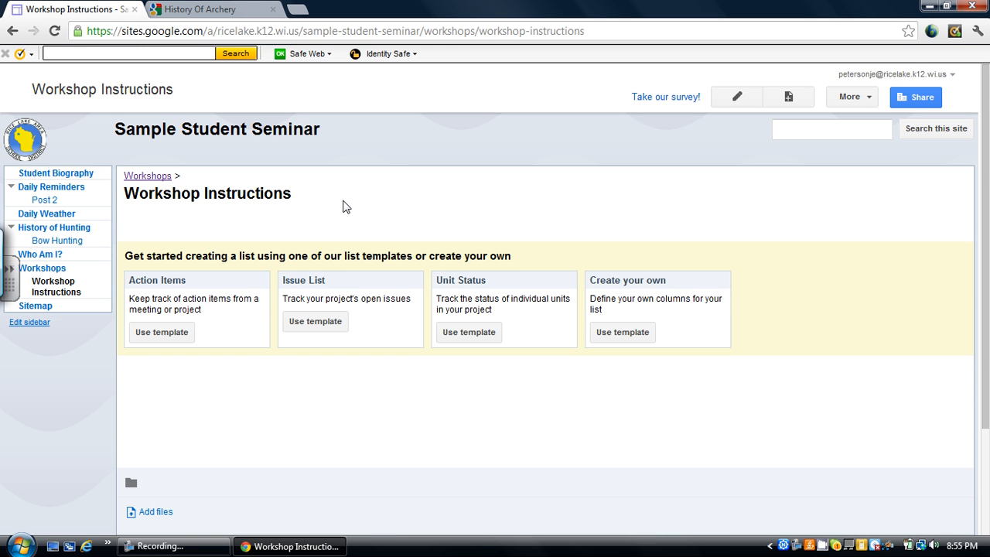
Delete the Workshop Instructions page from the site and confirm the deletion
click(870, 98)
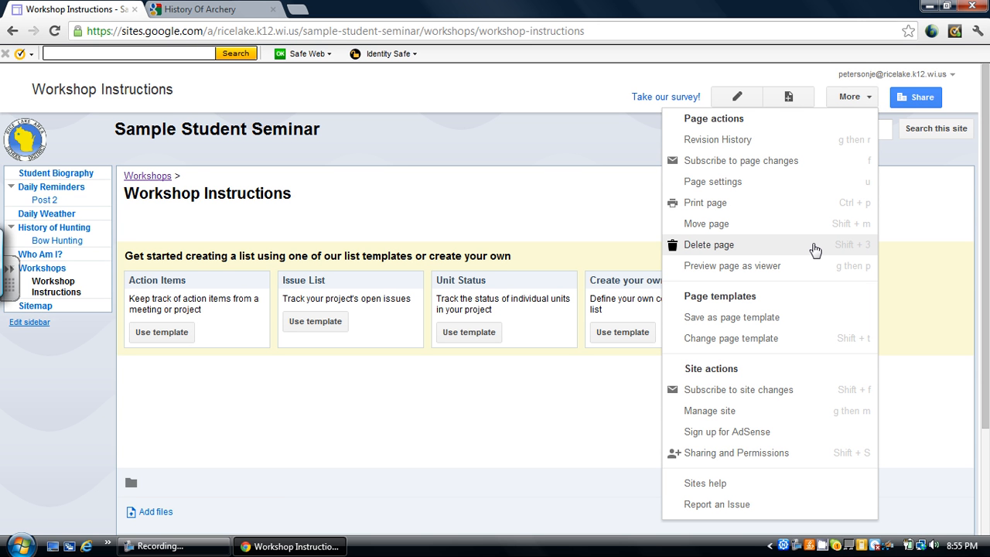
click(815, 250)
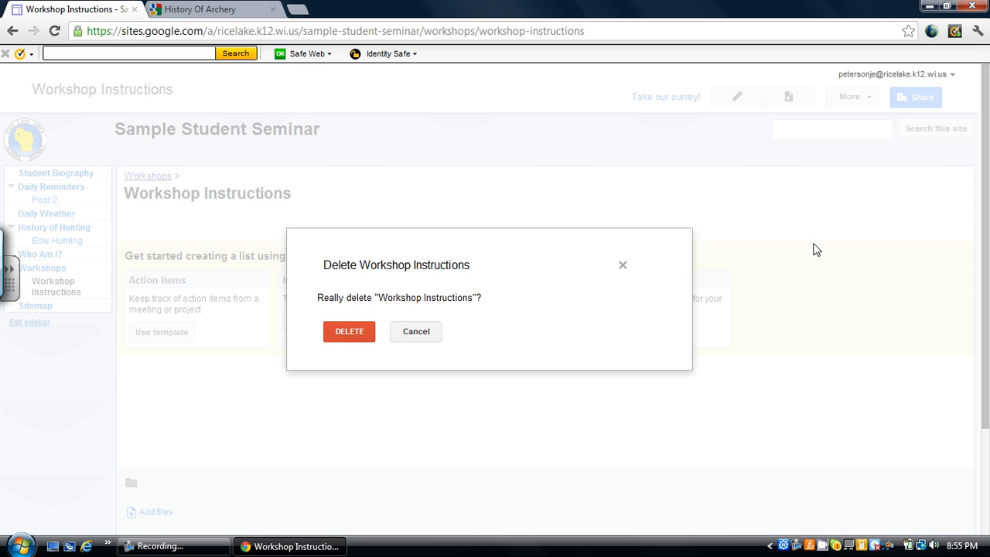
click(349, 333)
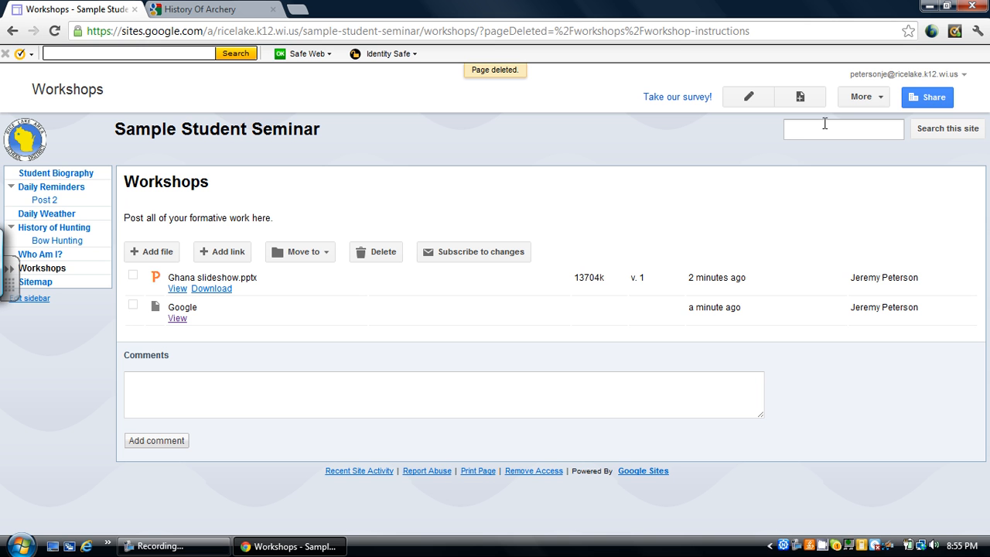
View the site layout settings through sidebar editing and the general site management settings, returning to the site after each
click(45, 302)
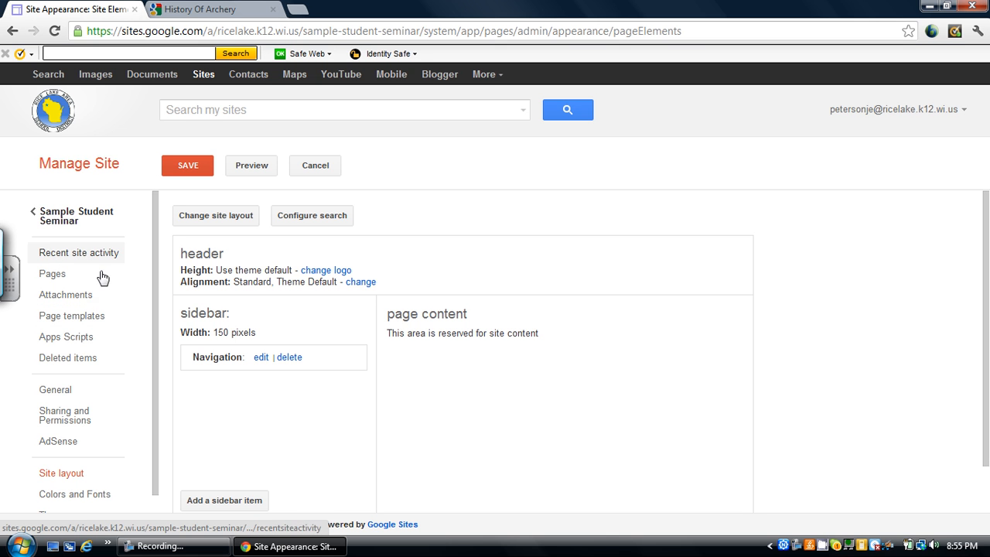
click(101, 219)
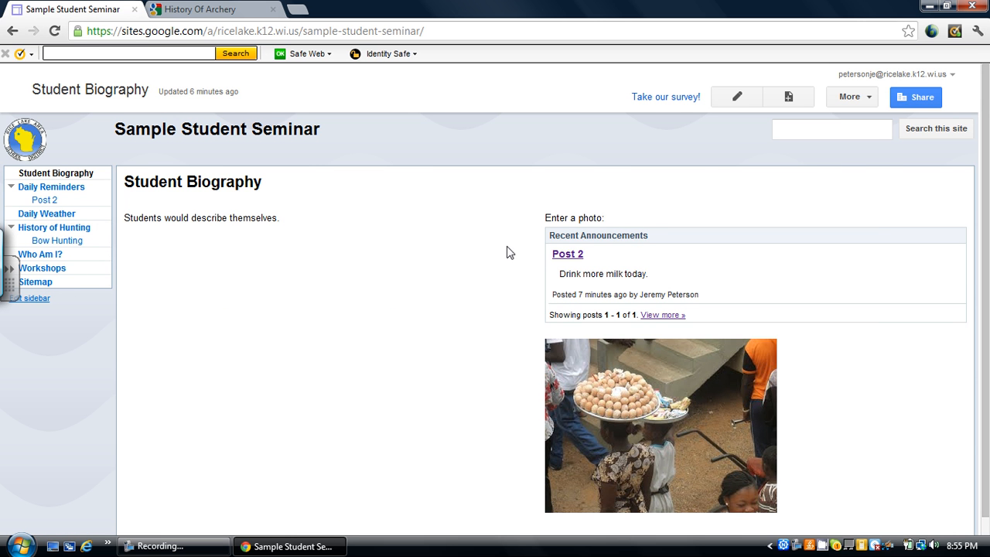
click(873, 100)
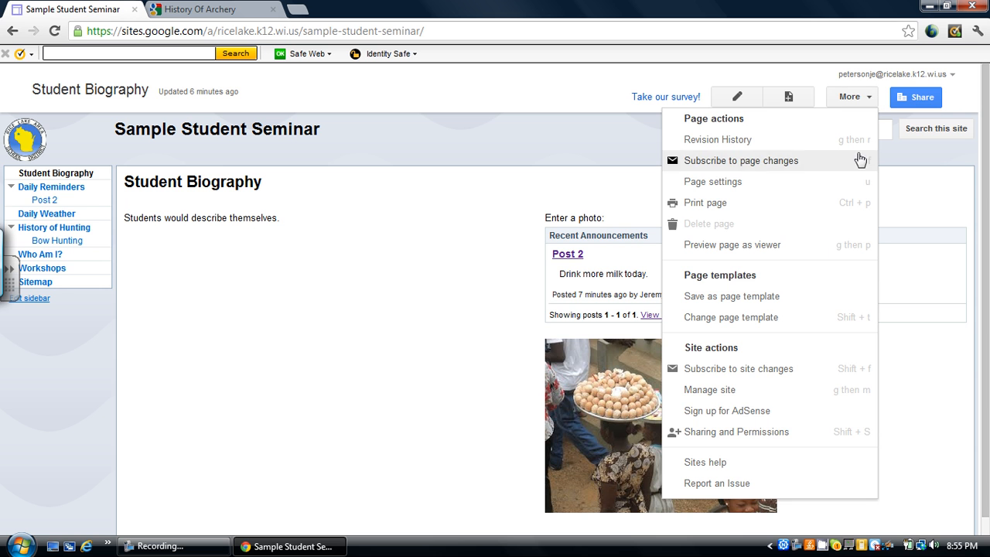
click(818, 391)
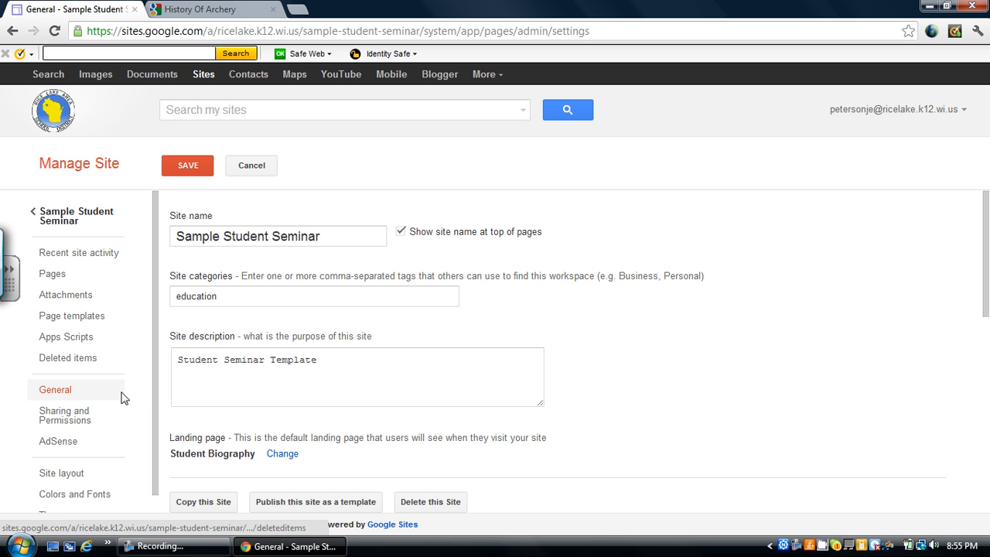
click(93, 217)
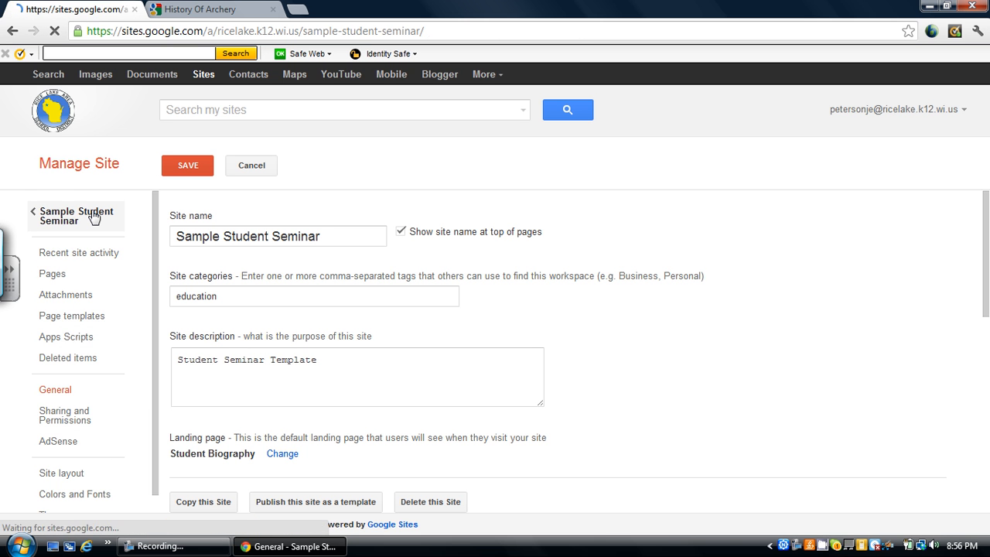
Set the NLRA Logo image from the Pictures folder as the site's custom logo, save the layout and return to the site
click(33, 299)
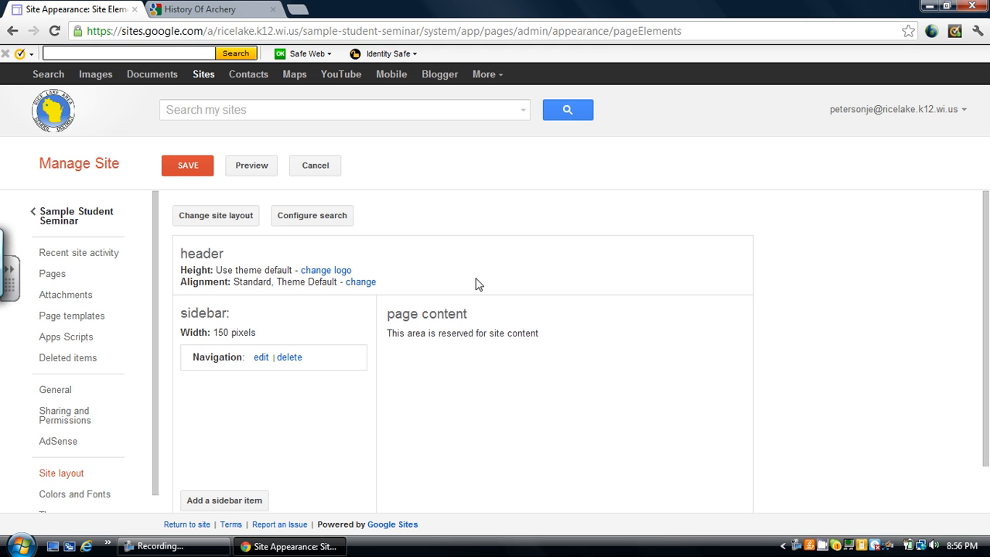
click(315, 271)
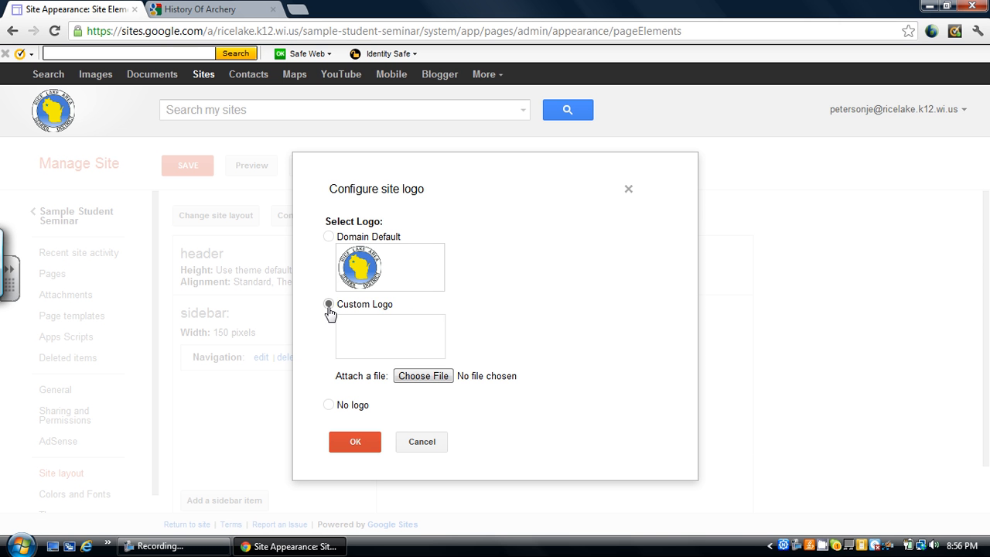
click(419, 377)
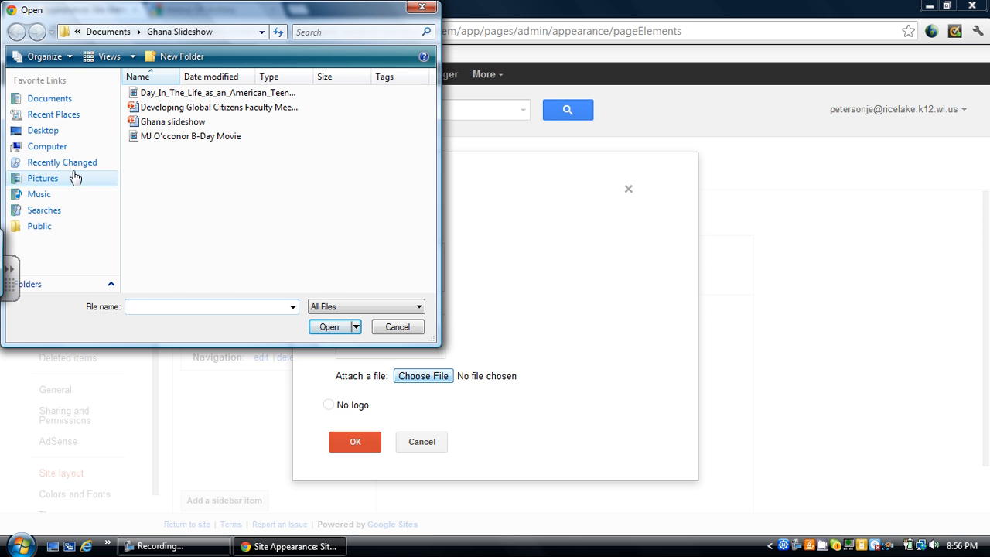
click(43, 178)
click(430, 288)
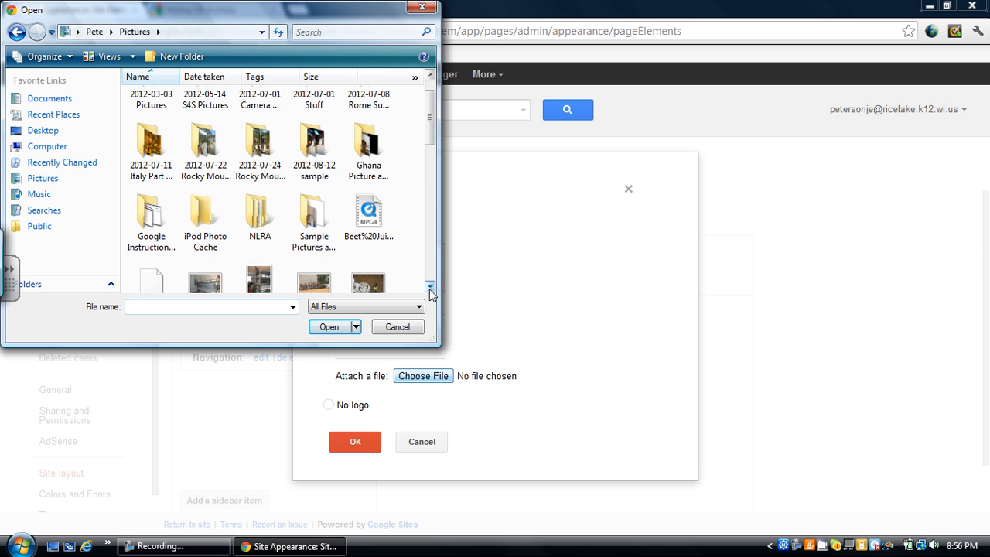
click(430, 288)
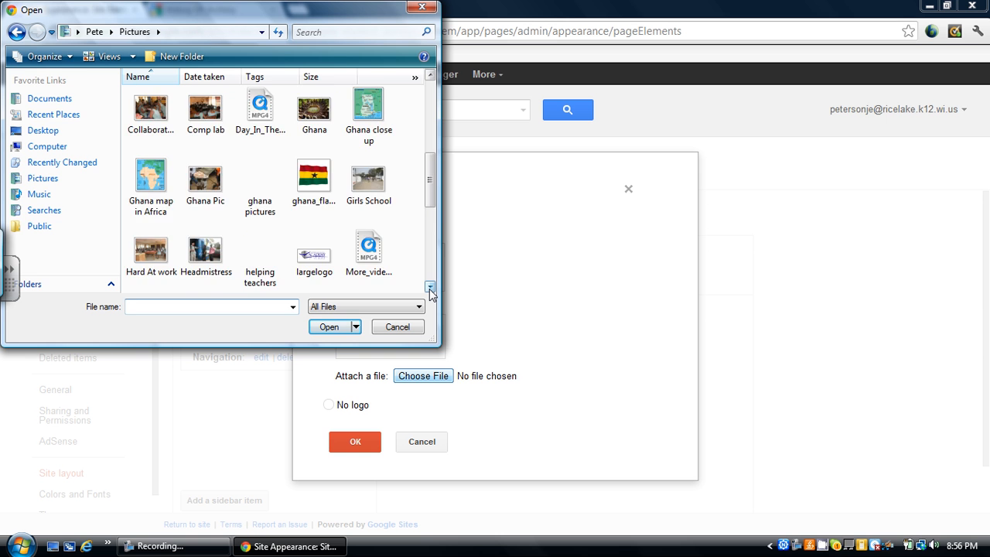
click(430, 288)
click(430, 287)
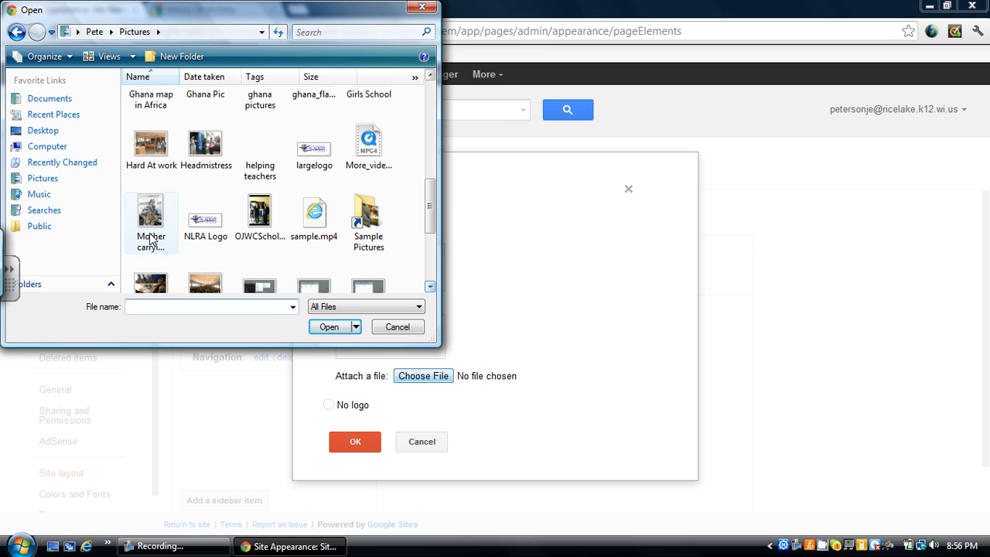
double_click(185, 229)
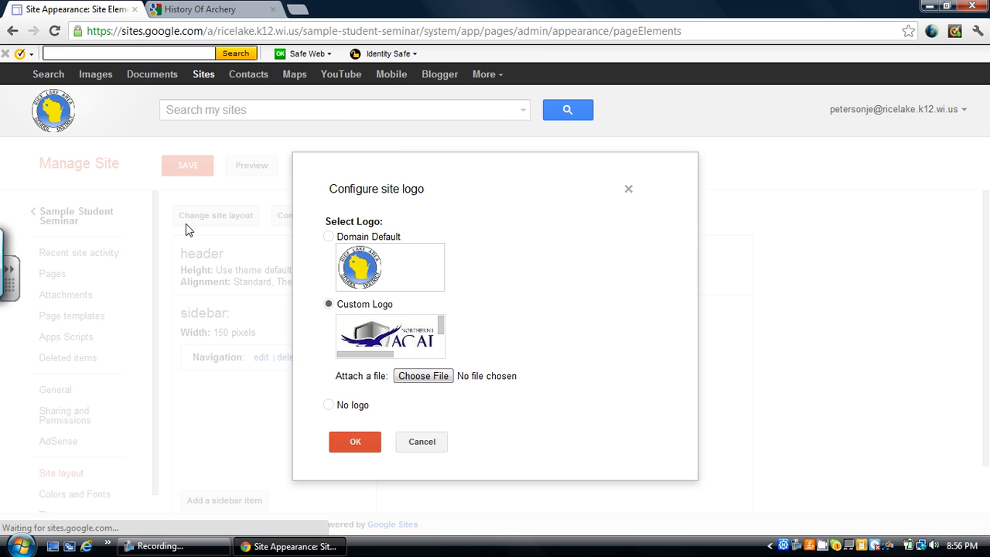
click(355, 442)
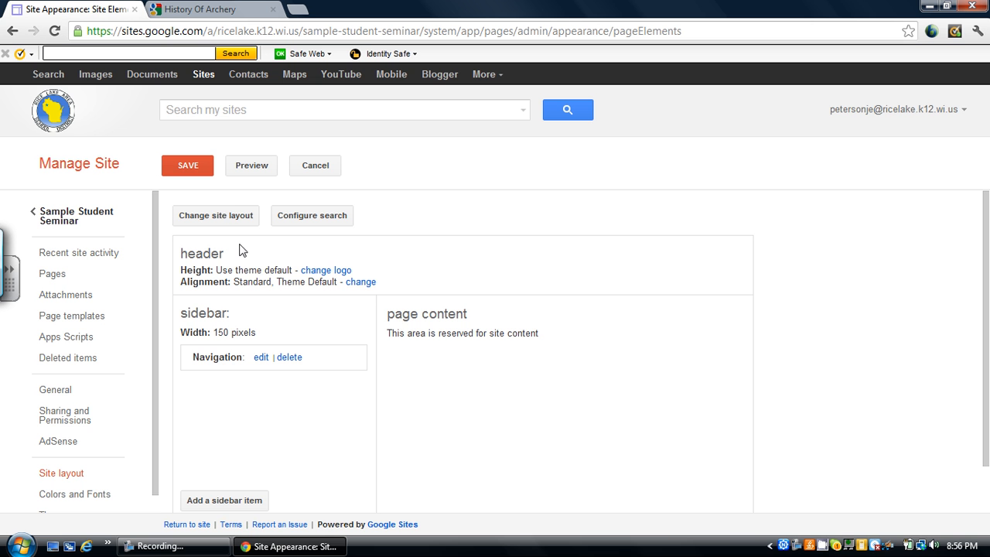
click(175, 170)
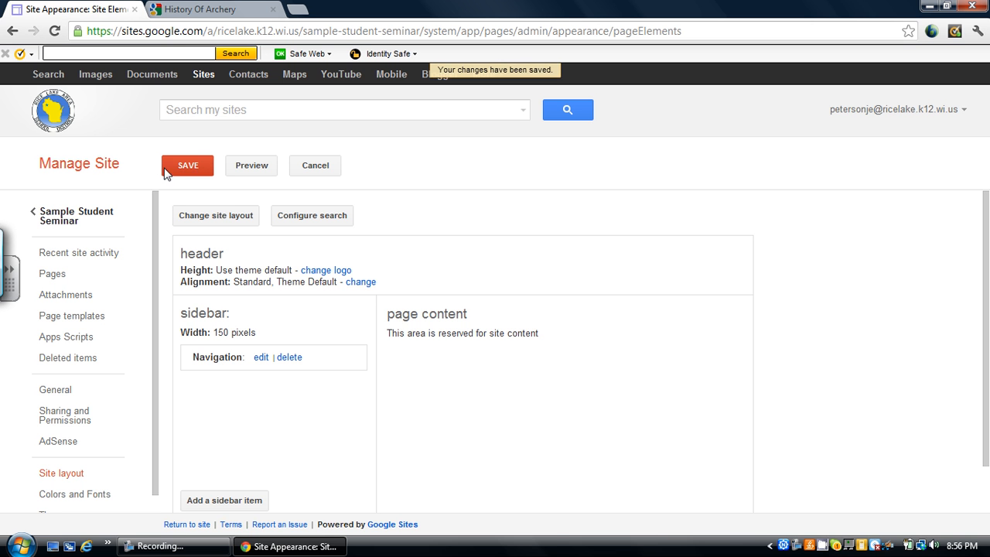
click(92, 215)
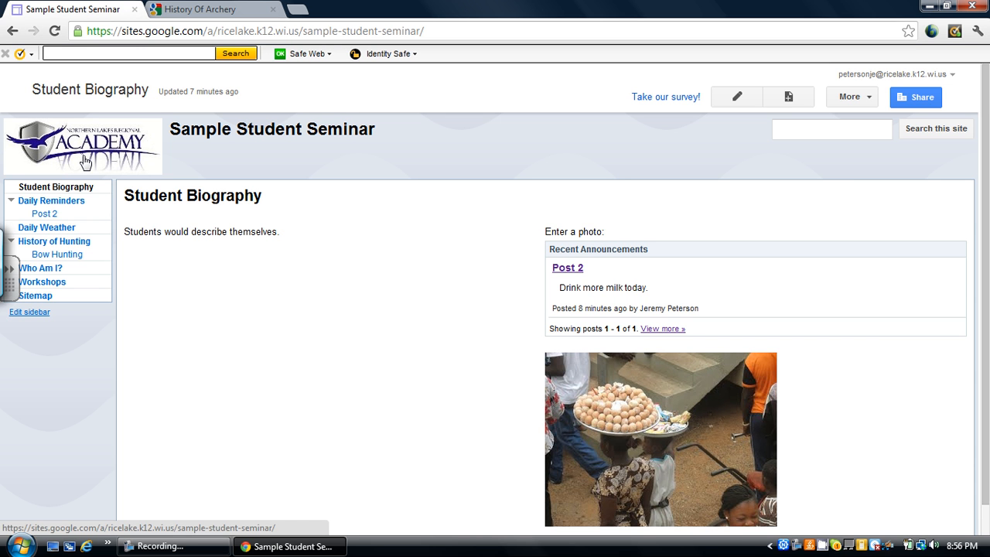
Set a custom page background color of purple #7749a8 in the site's Colors and Fonts settings
click(42, 313)
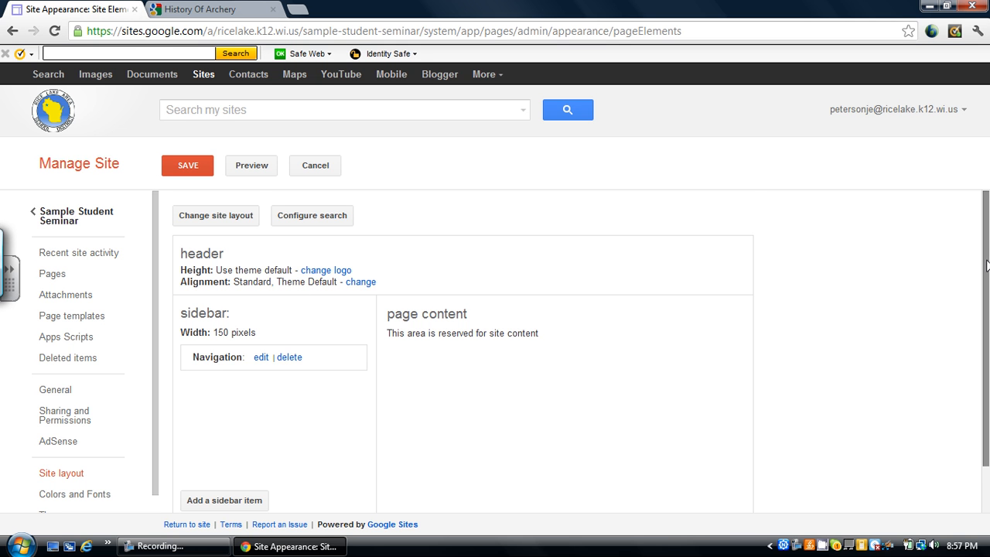
mouse_move(987, 266)
mouse_down()
mouse_move(982, 331)
mouse_move(981, 269)
mouse_up()
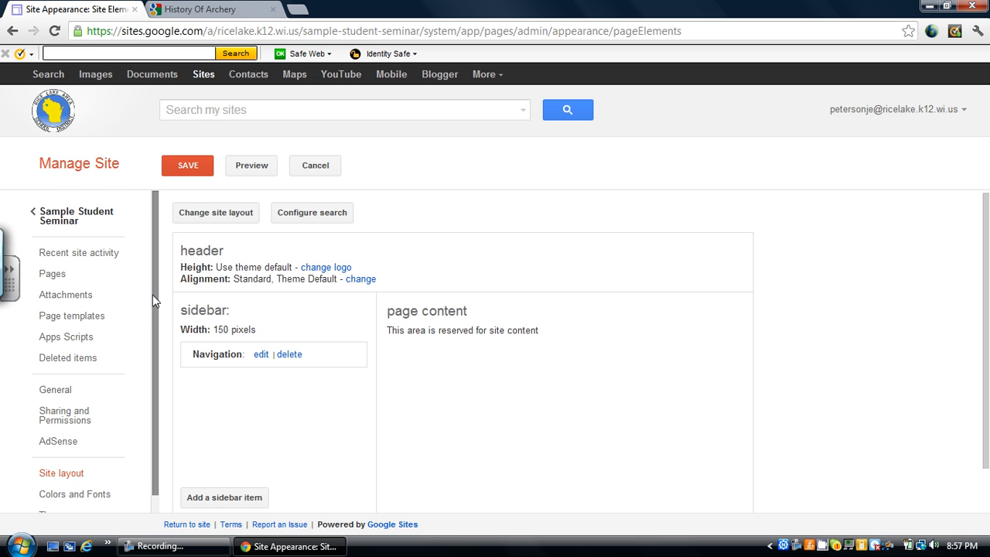
drag(152, 294, 153, 332)
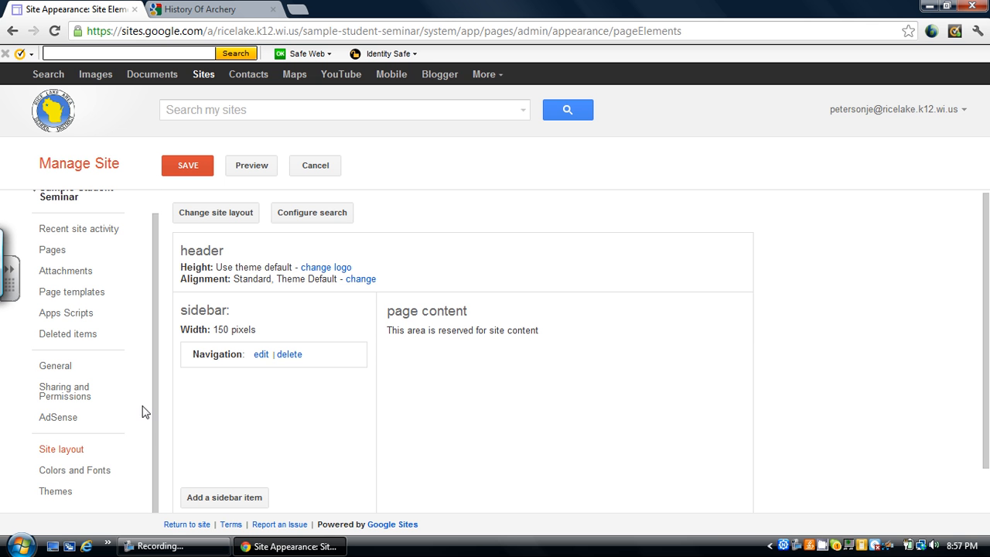
click(89, 470)
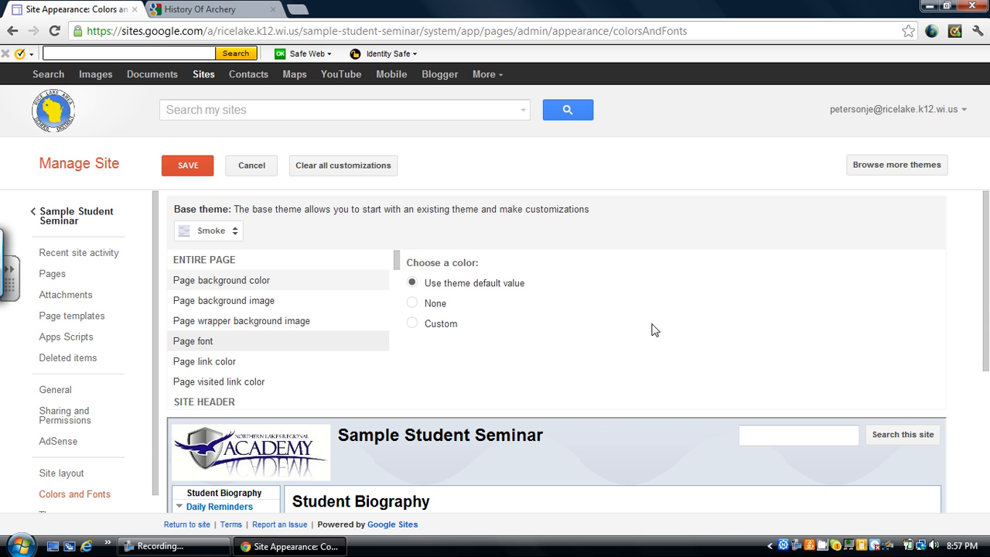
scroll(987, 289, down, 3)
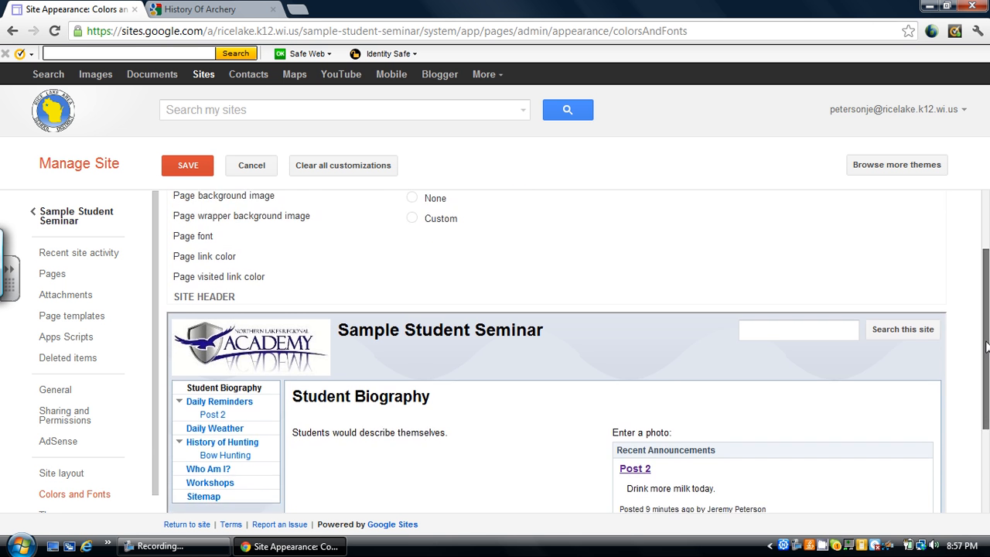
scroll(983, 346, up, 3)
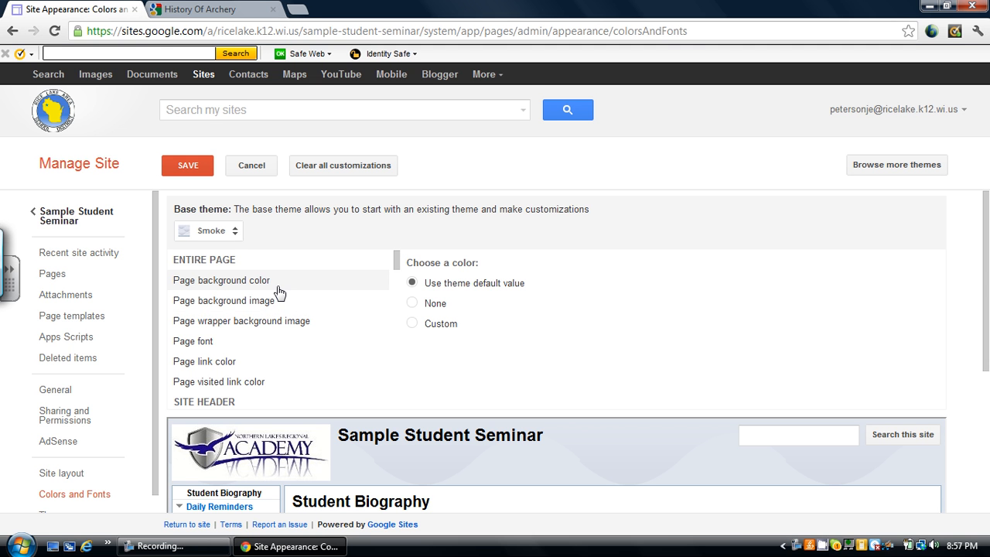
click(413, 325)
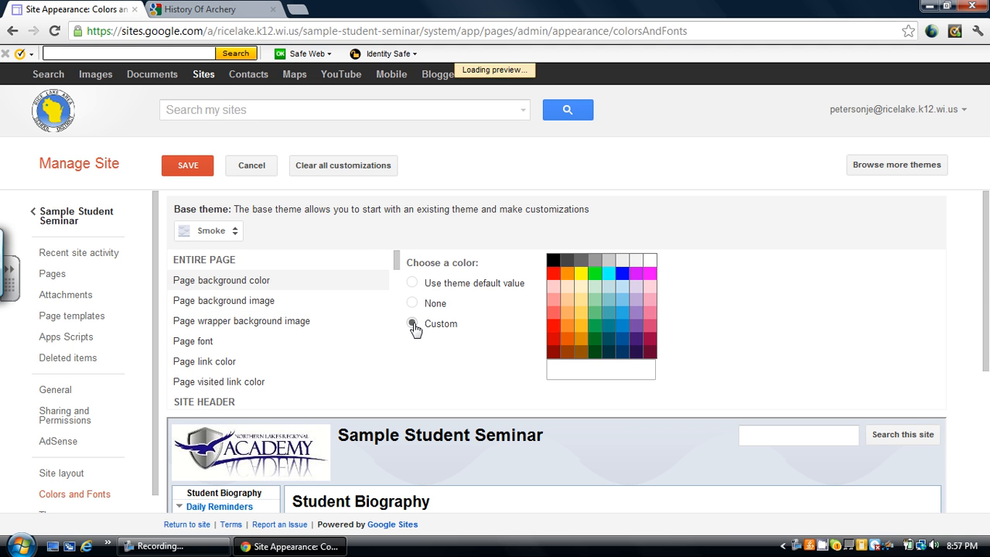
click(635, 328)
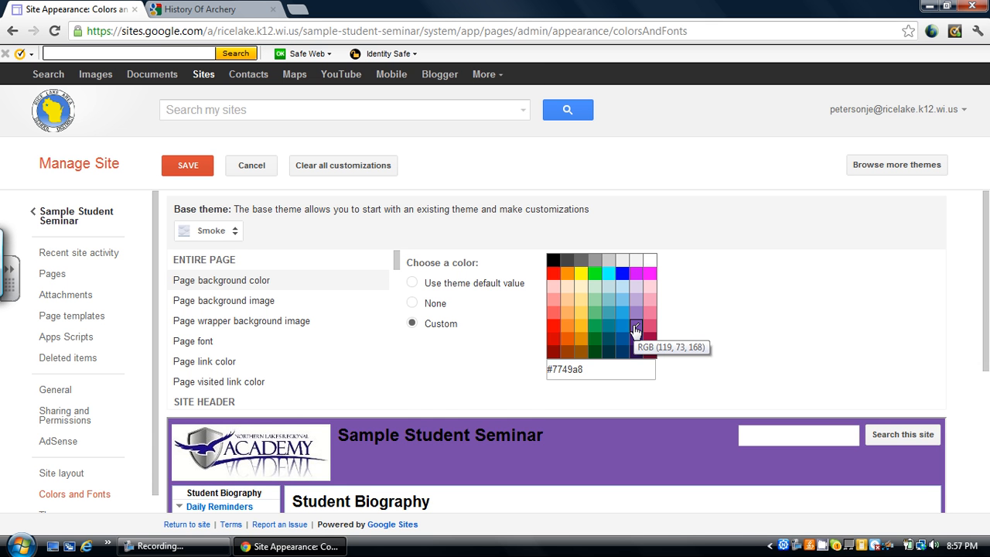
drag(986, 302, 957, 300)
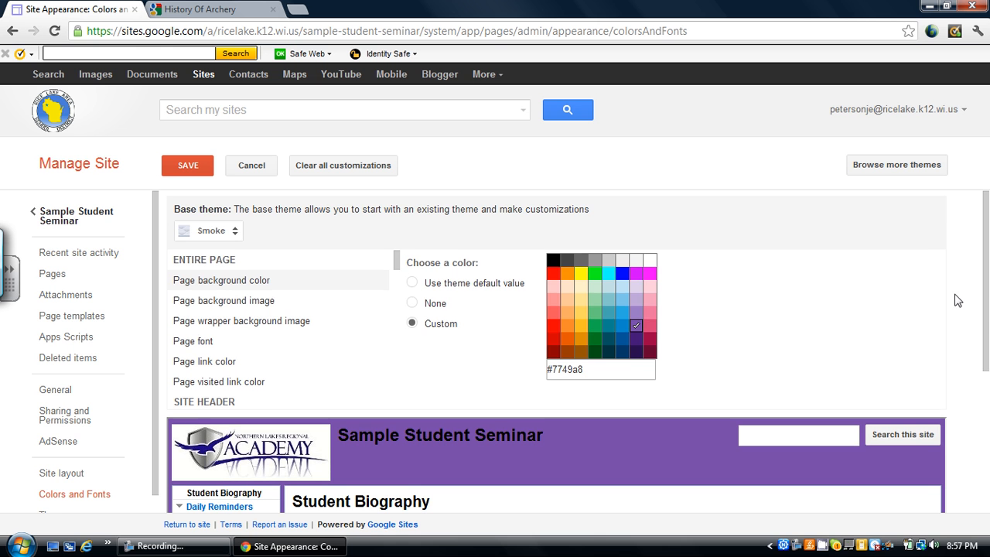
Try the None option for the page background image, restore the theme default value and view the page wrapper background image setting
click(279, 304)
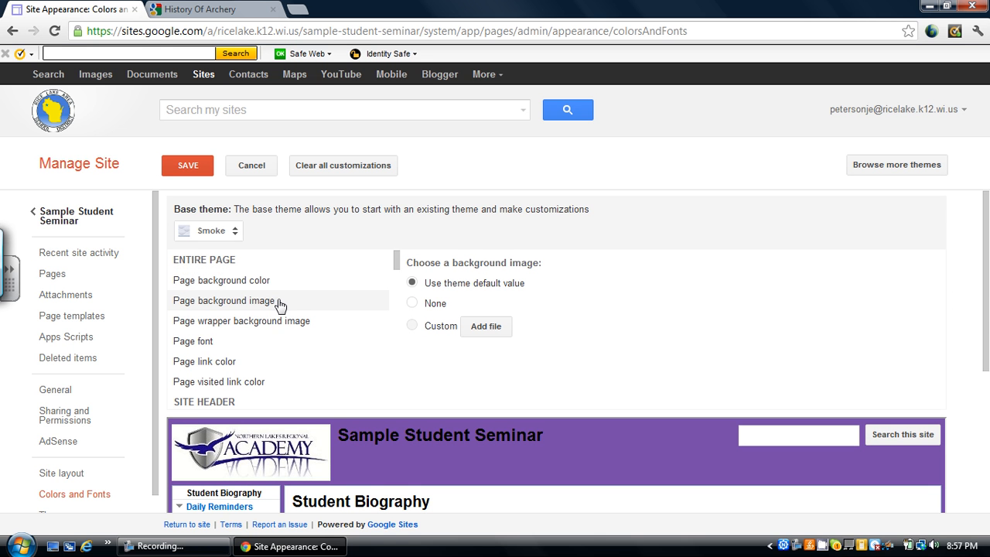
click(413, 305)
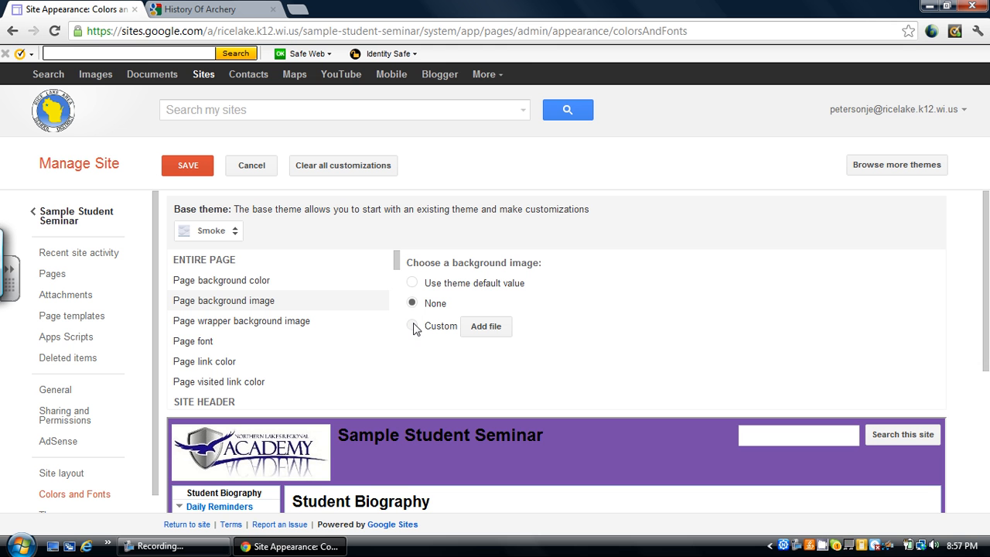
click(410, 285)
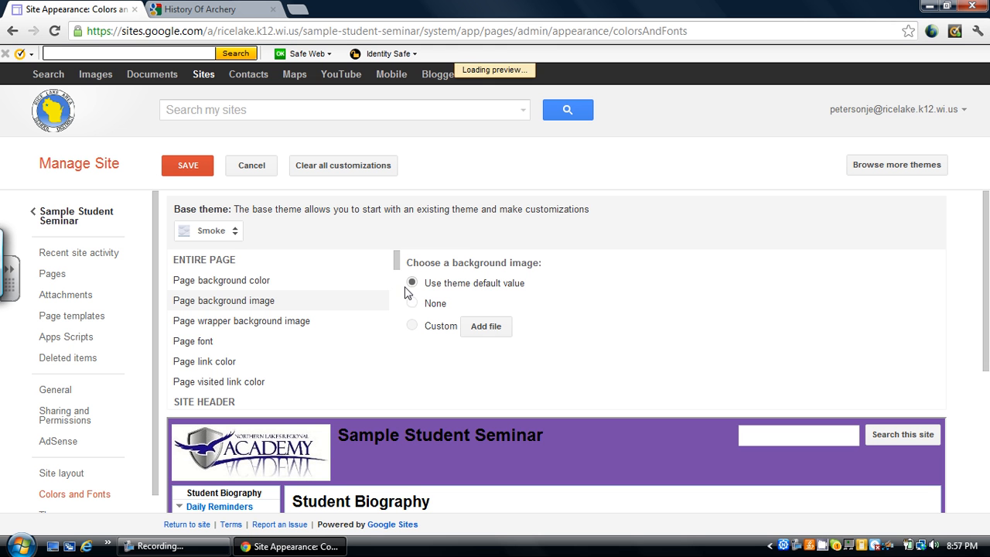
click(264, 329)
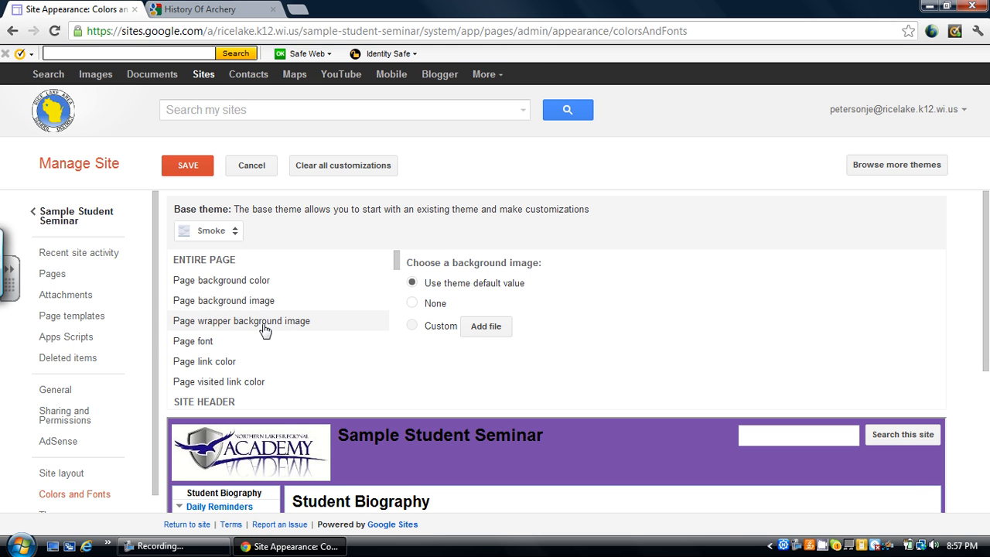
Set a custom page font for the entire page, trying Mountains of Christmas before choosing Days One
click(252, 341)
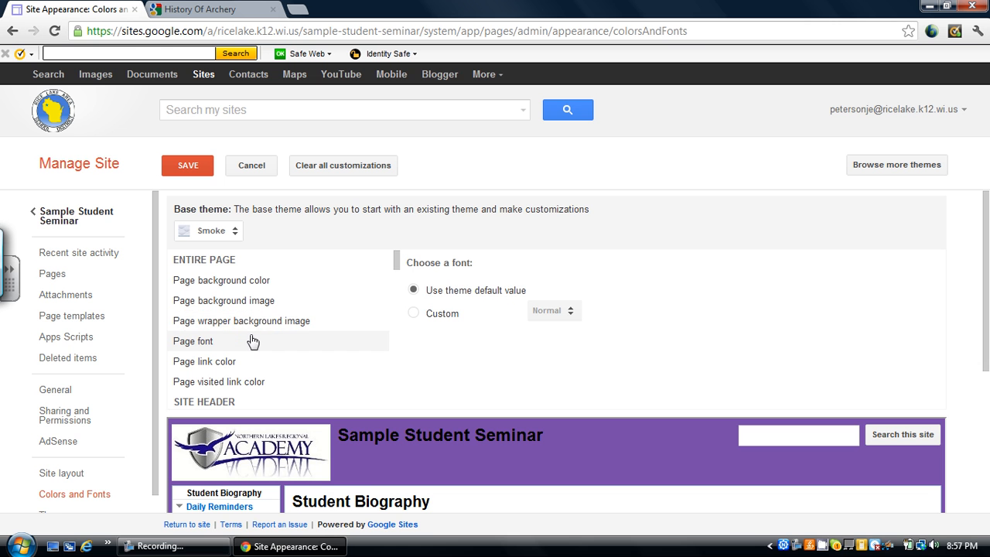
click(412, 313)
click(570, 314)
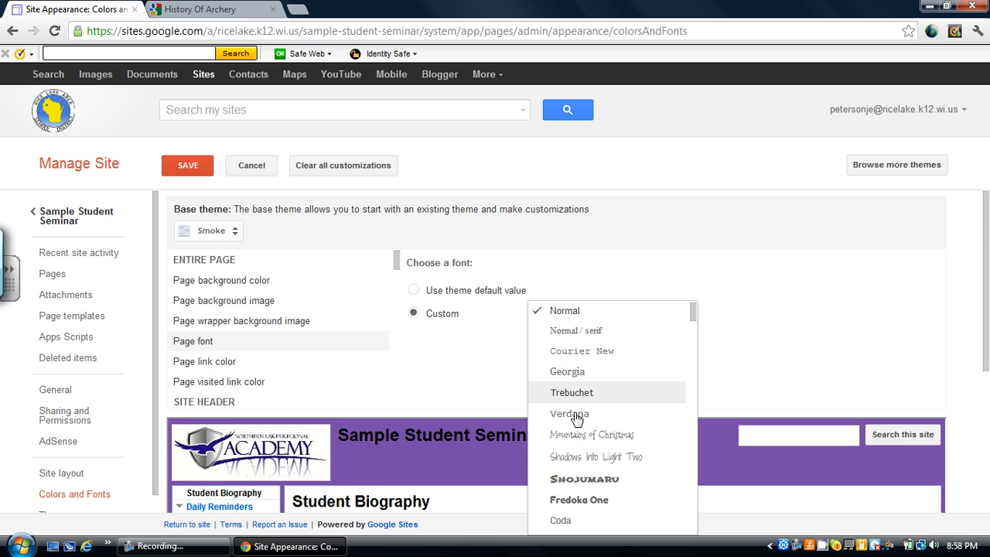
click(580, 435)
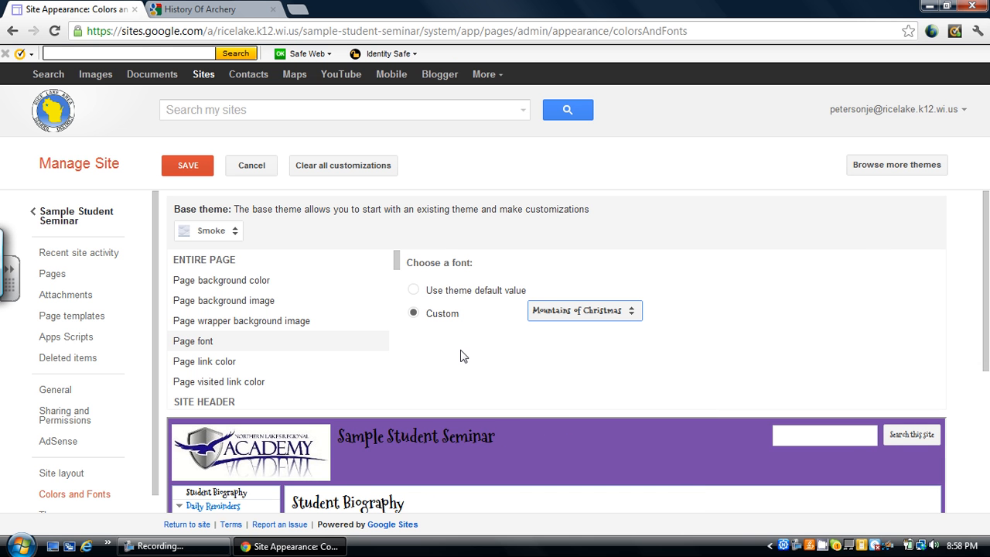
click(631, 312)
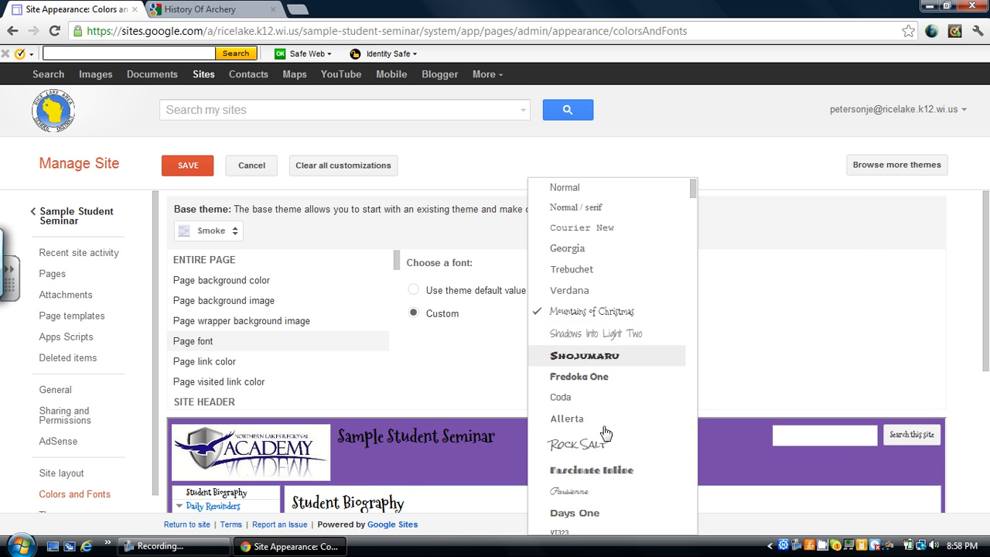
click(585, 513)
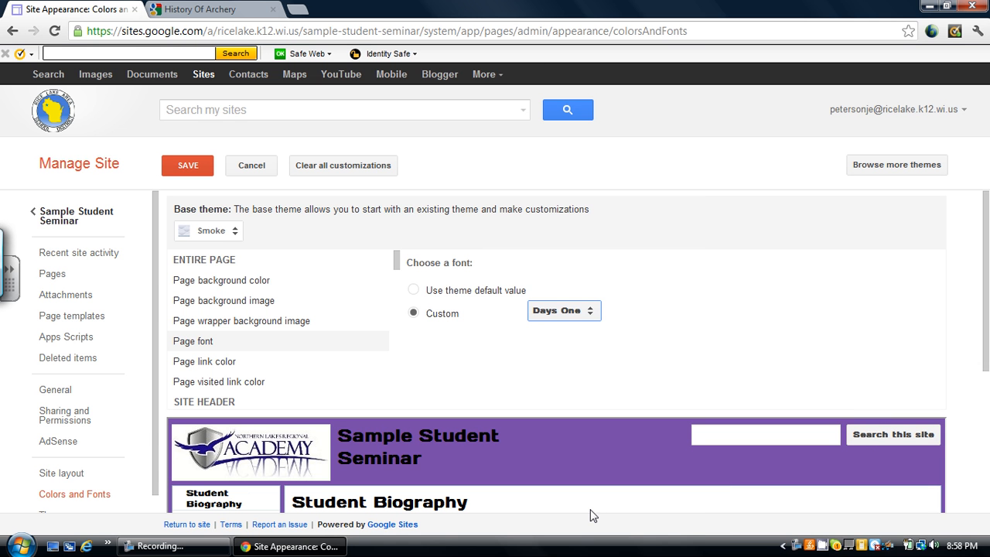
View the page link and visited link color settings, save the Colors and Fonts changes and return to the site
click(255, 364)
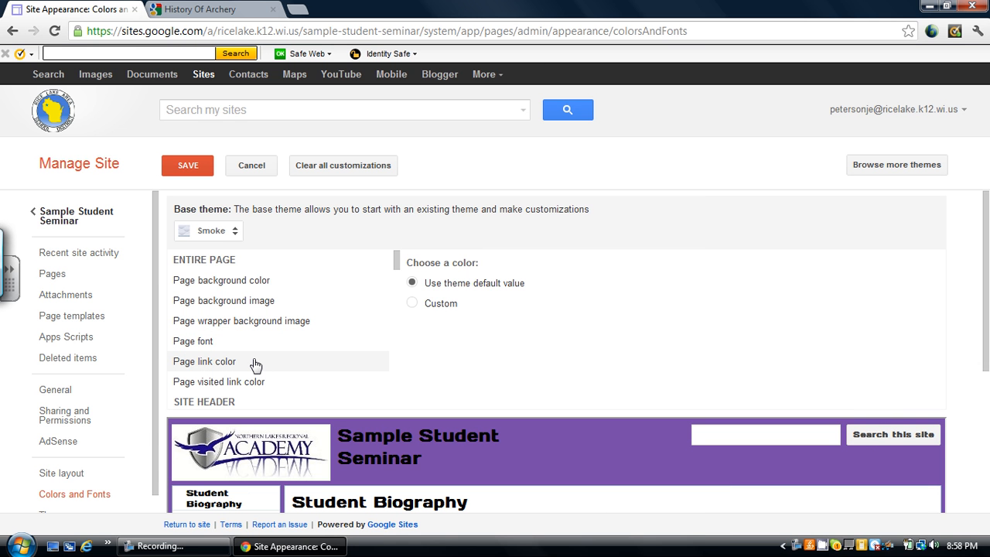
click(256, 382)
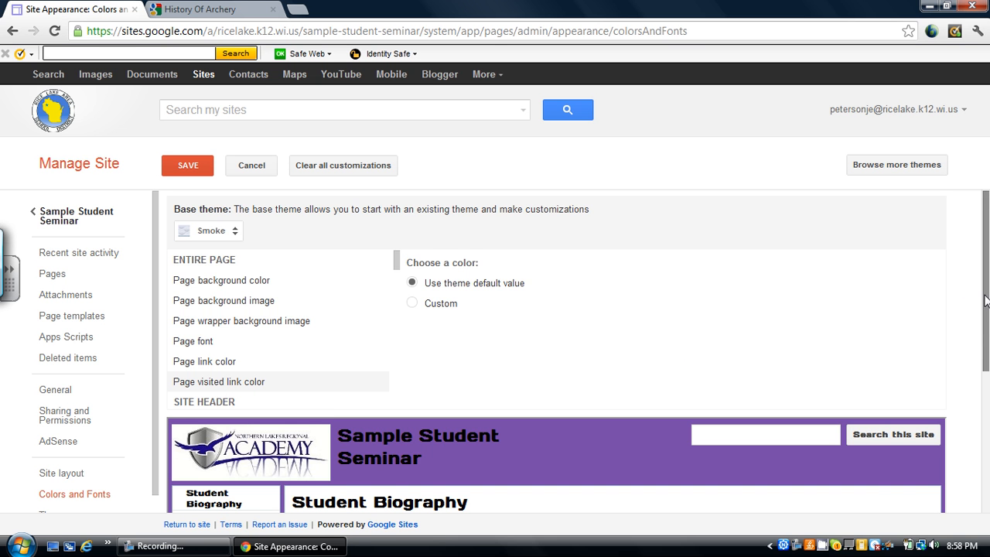
scroll(987, 300, down, 3)
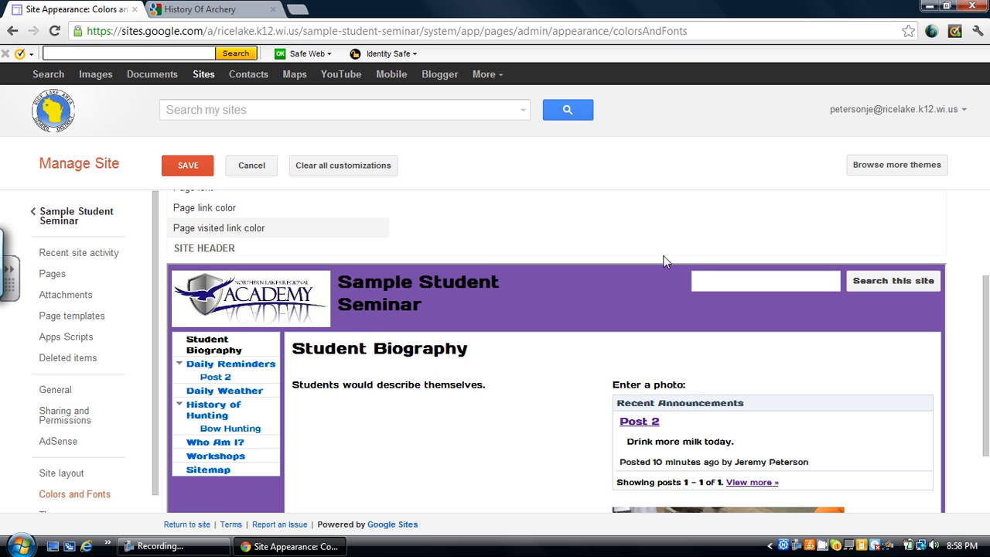
scroll(437, 236, up, 1)
click(192, 167)
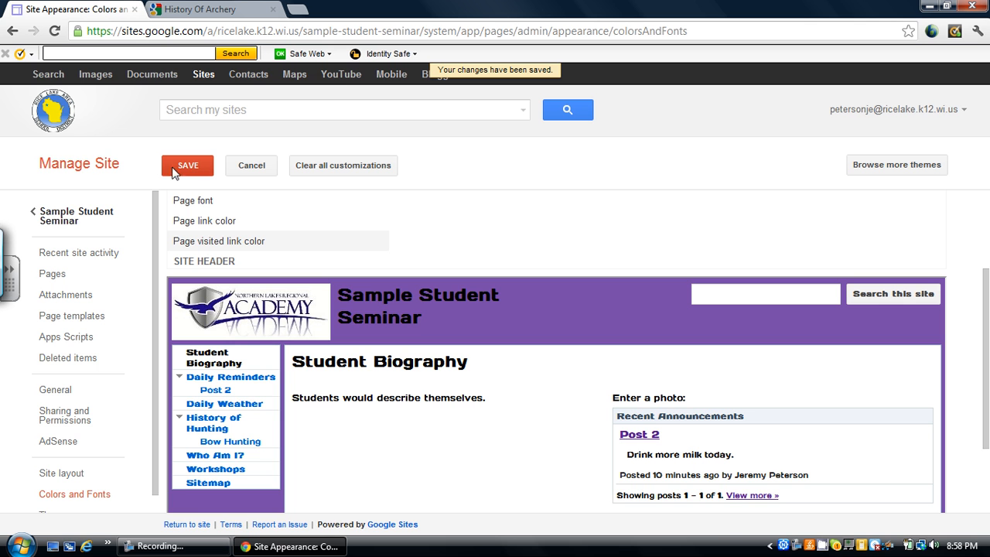
click(83, 219)
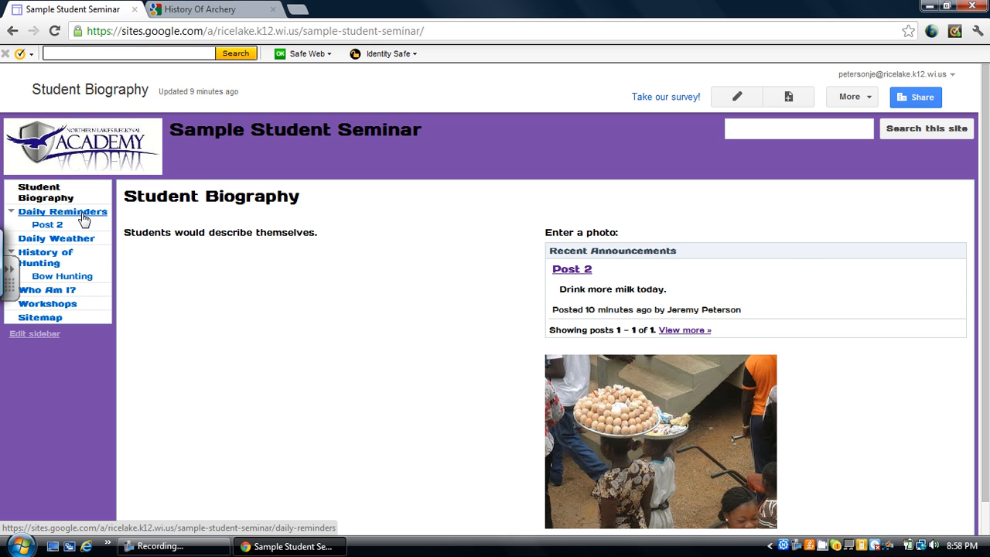
Open the site layout through sidebar editing and add a second Navigation element to the sidebar
click(35, 334)
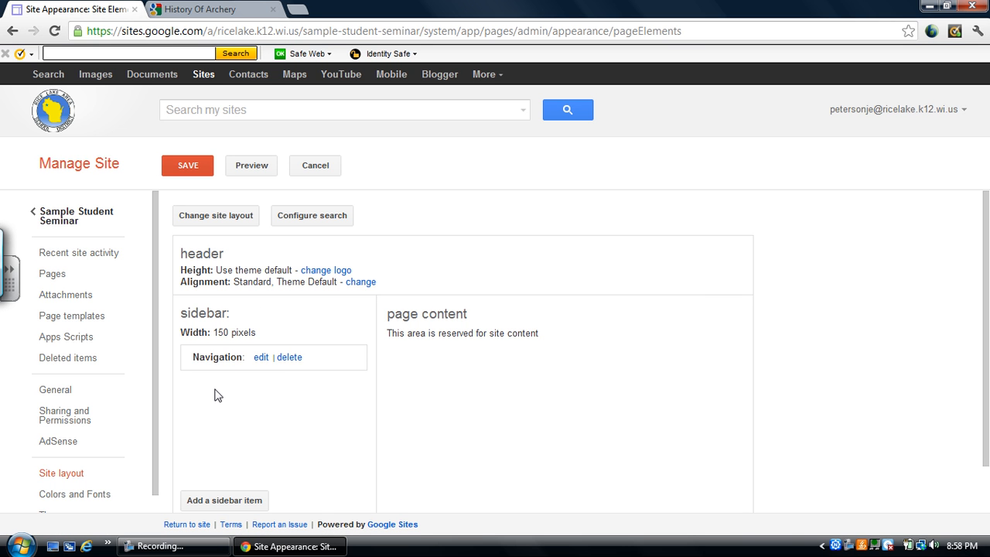
click(239, 502)
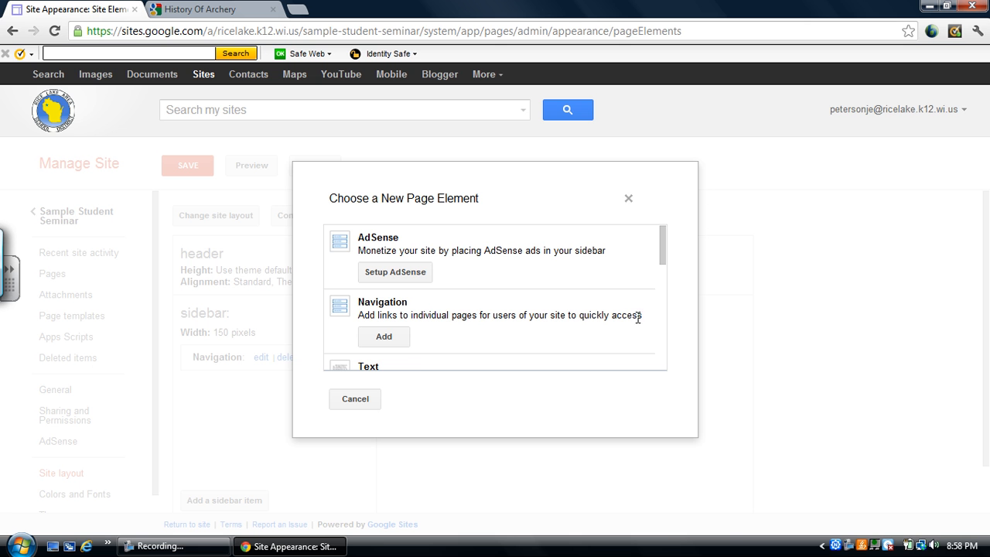
click(384, 337)
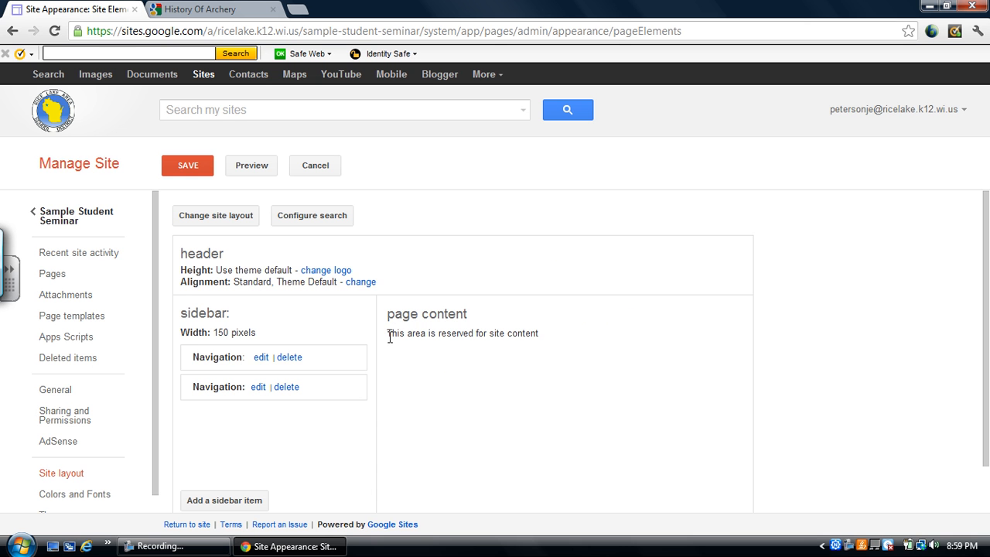
Title the first sidebar navigation Seminars and turn on its displayed title
click(261, 357)
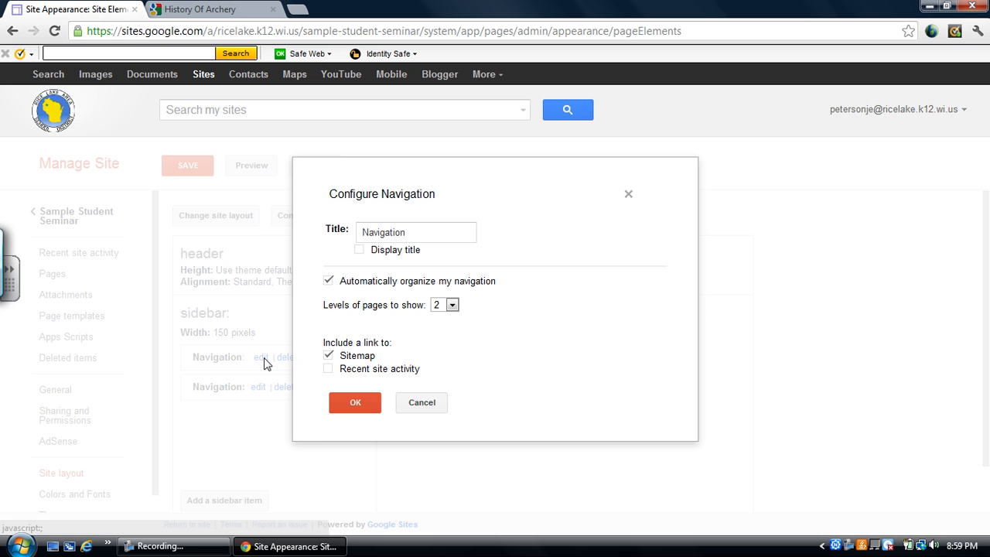
drag(415, 232, 282, 213)
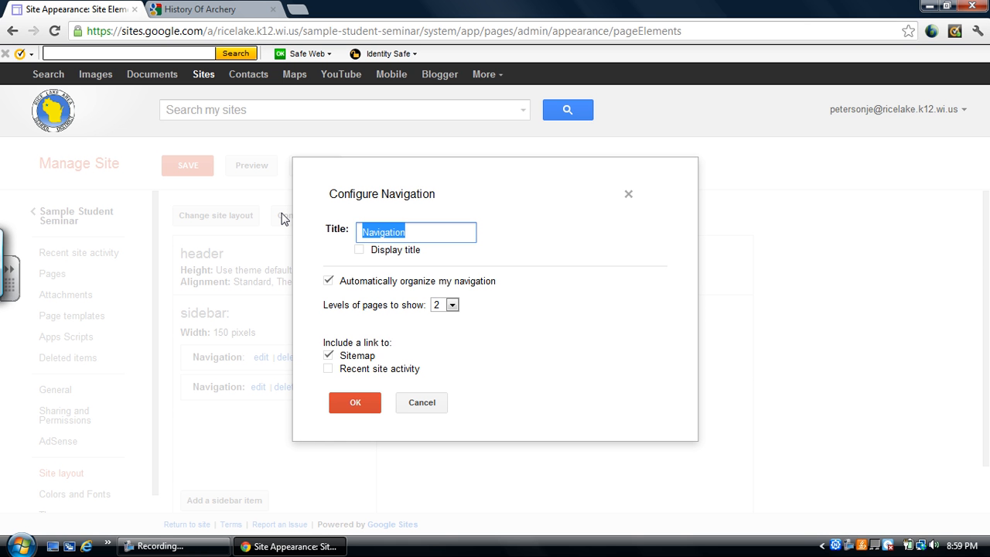
text(Seminars)
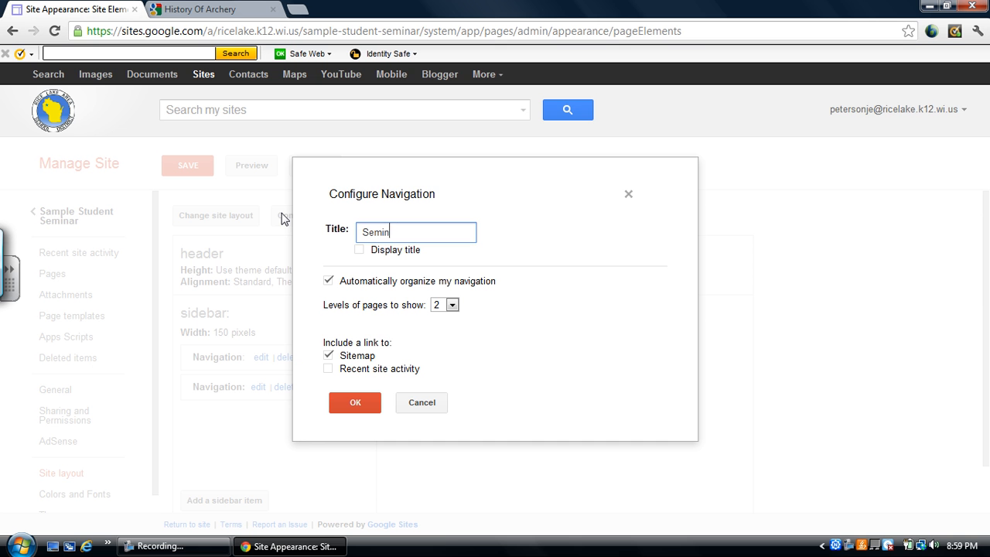
click(361, 250)
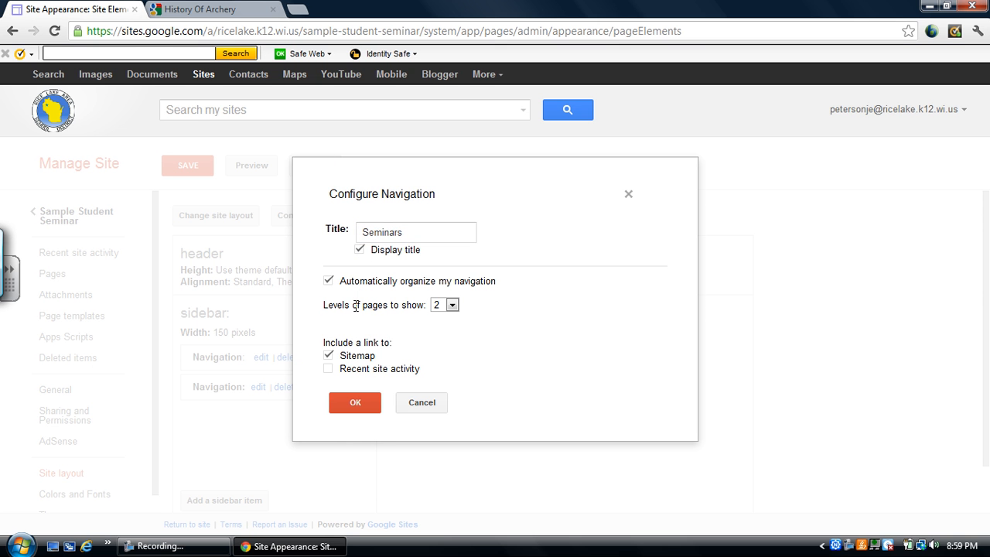
click(359, 404)
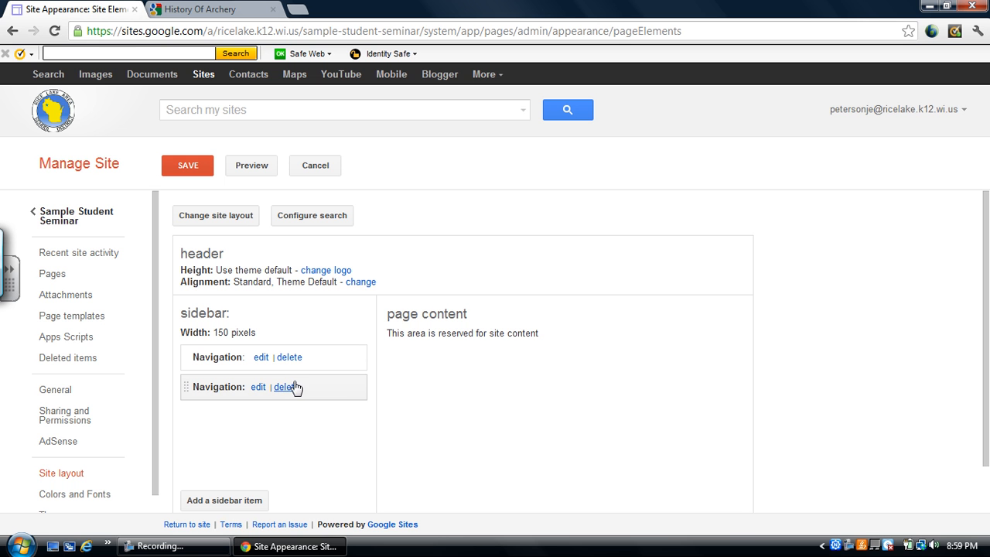
Title the second sidebar navigation Workshops, save the site layout and return to the site
click(258, 388)
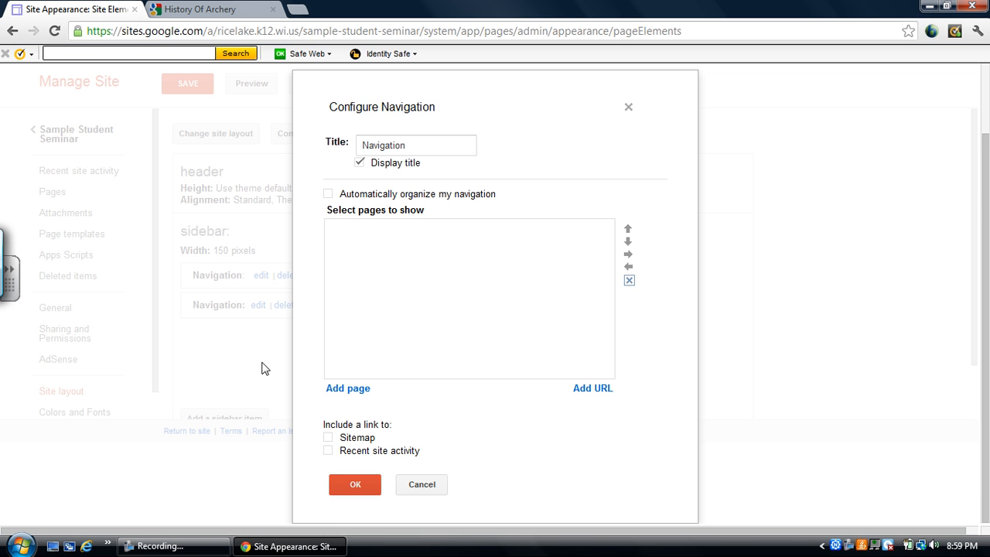
drag(413, 137, 306, 133)
text(Wo)
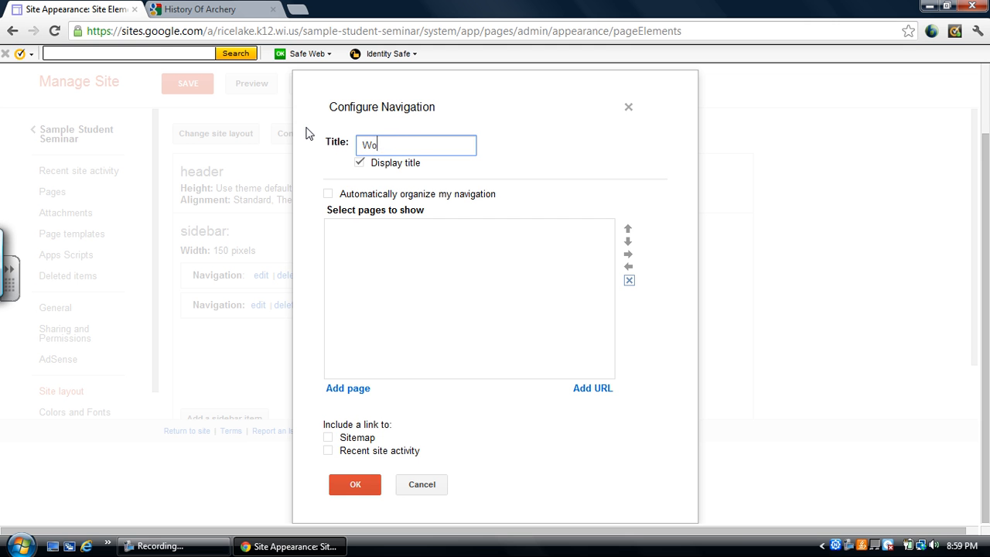
text(rkshops)
click(352, 483)
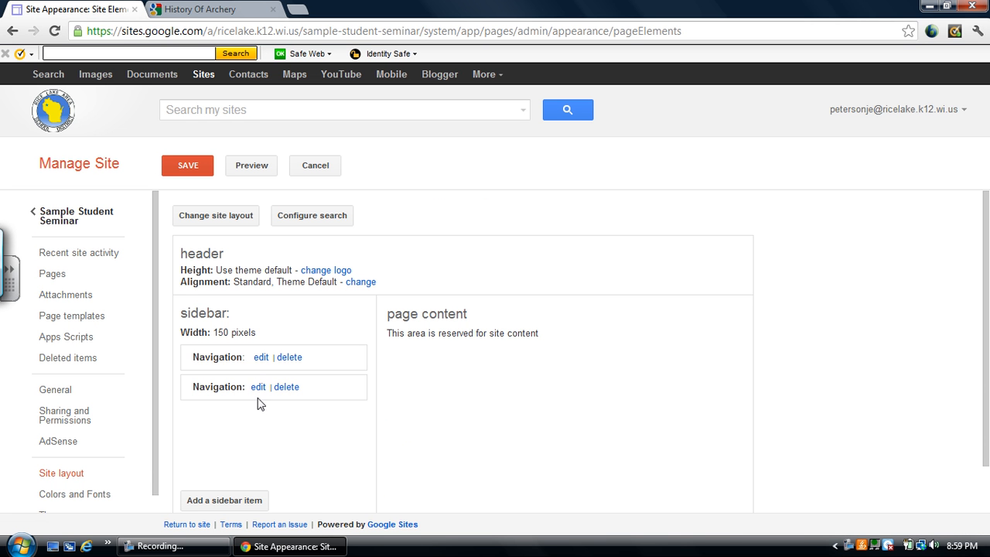
click(191, 170)
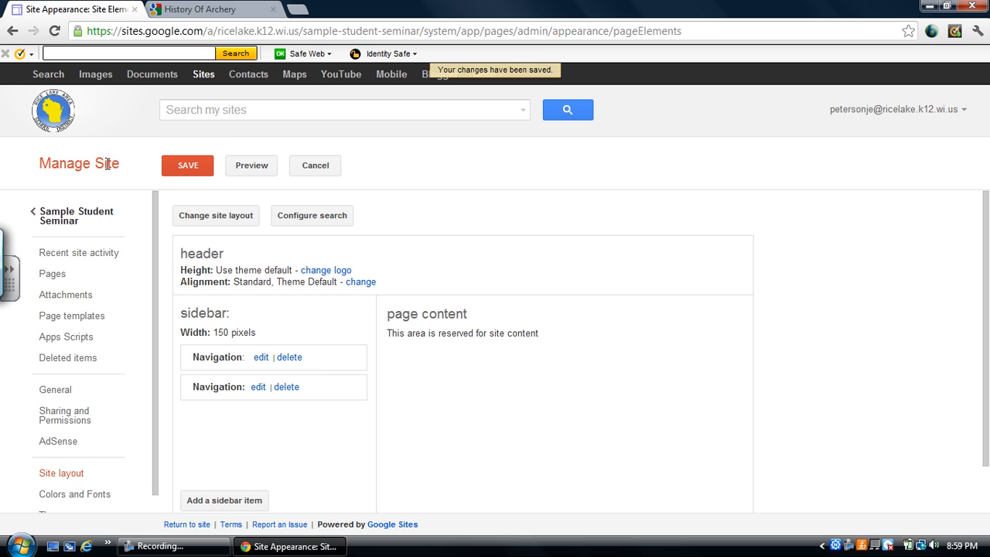
click(83, 222)
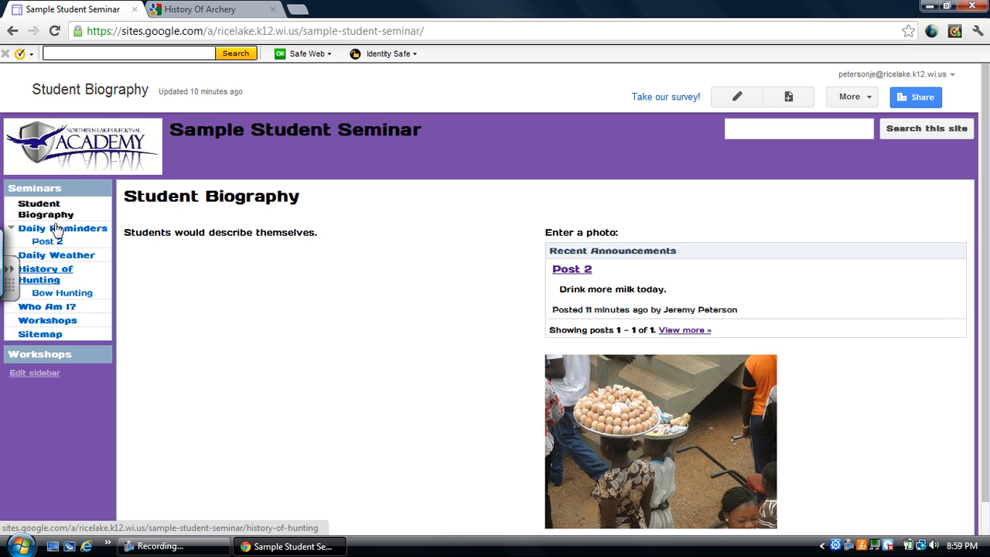
Reopen the site layout through sidebar editing and choose 2 levels of pages to show for the Seminars navigation
click(52, 376)
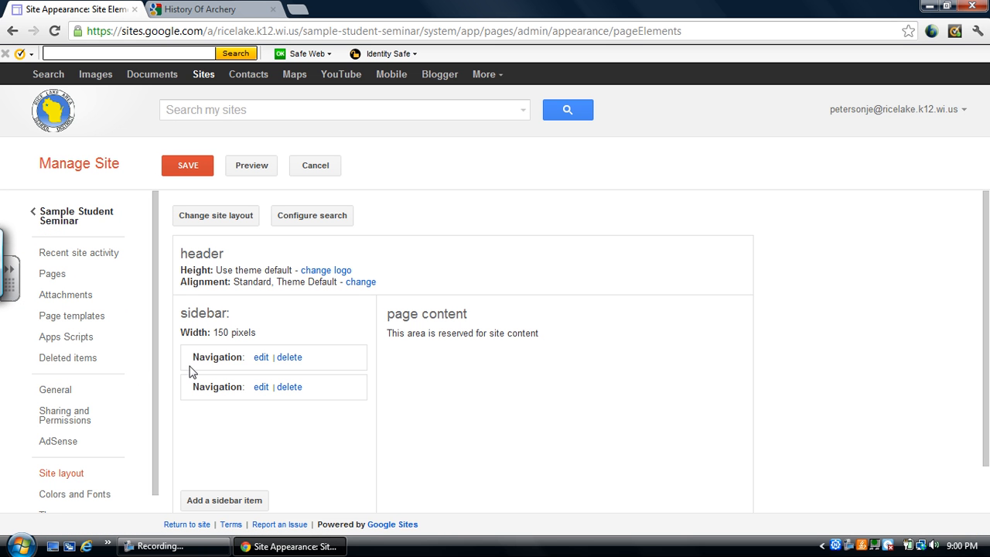
click(261, 360)
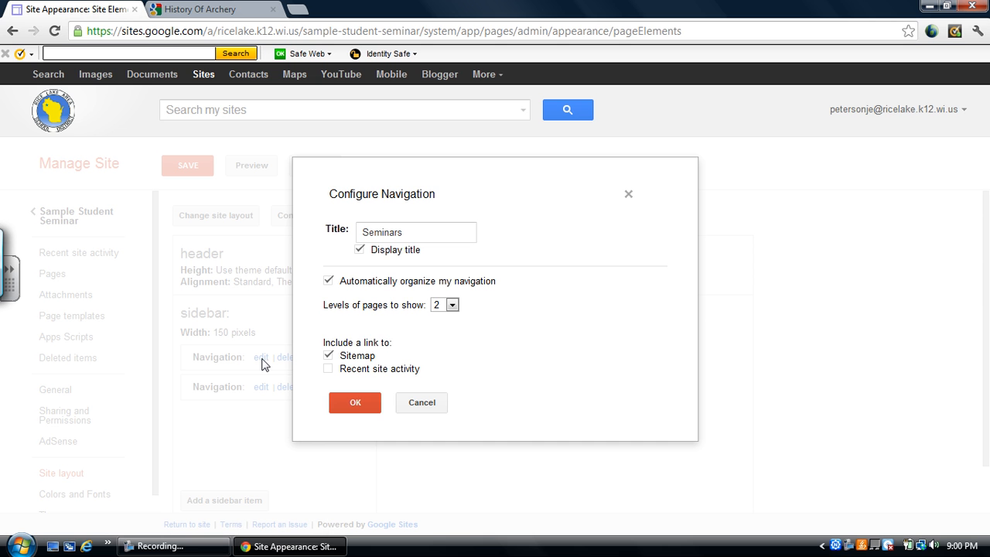
click(355, 403)
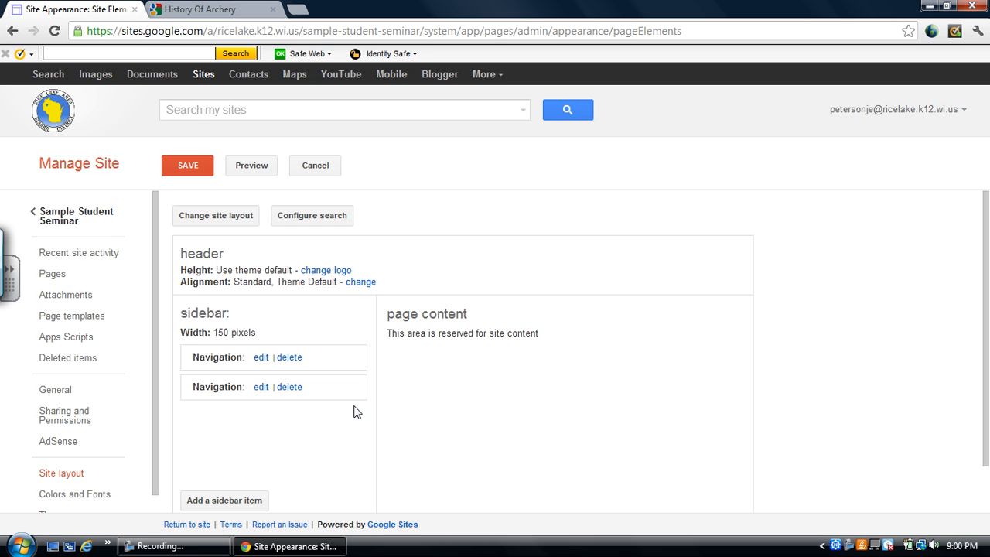
click(261, 358)
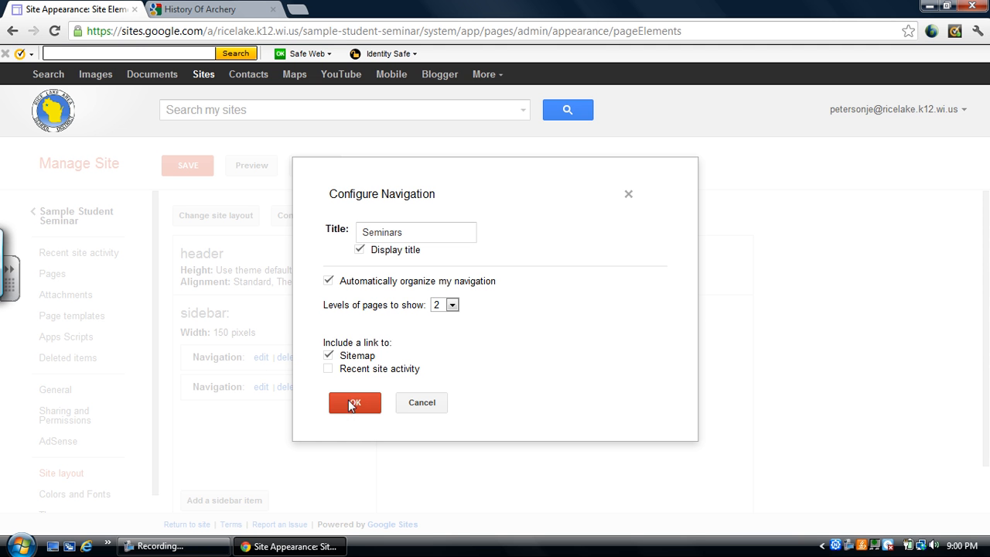
click(453, 306)
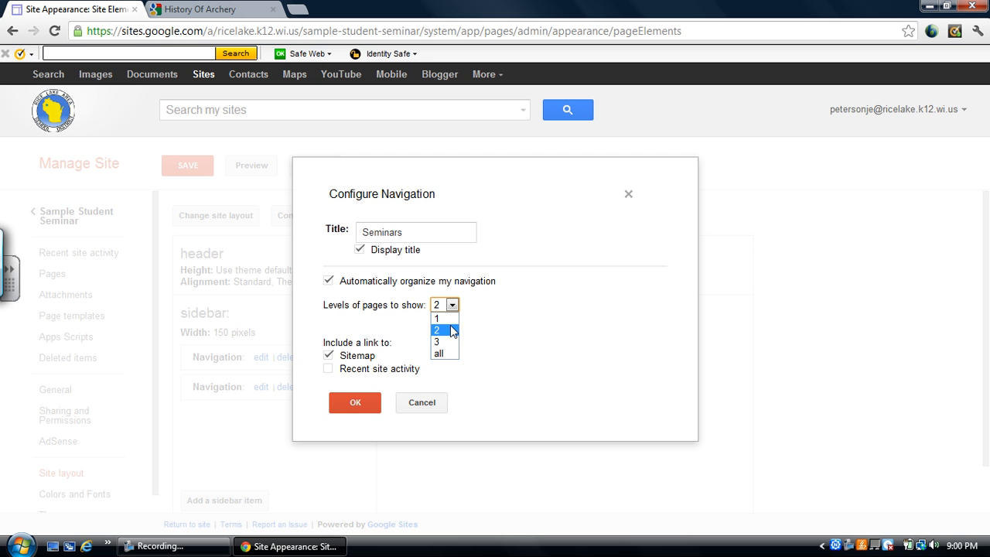
click(438, 330)
click(354, 406)
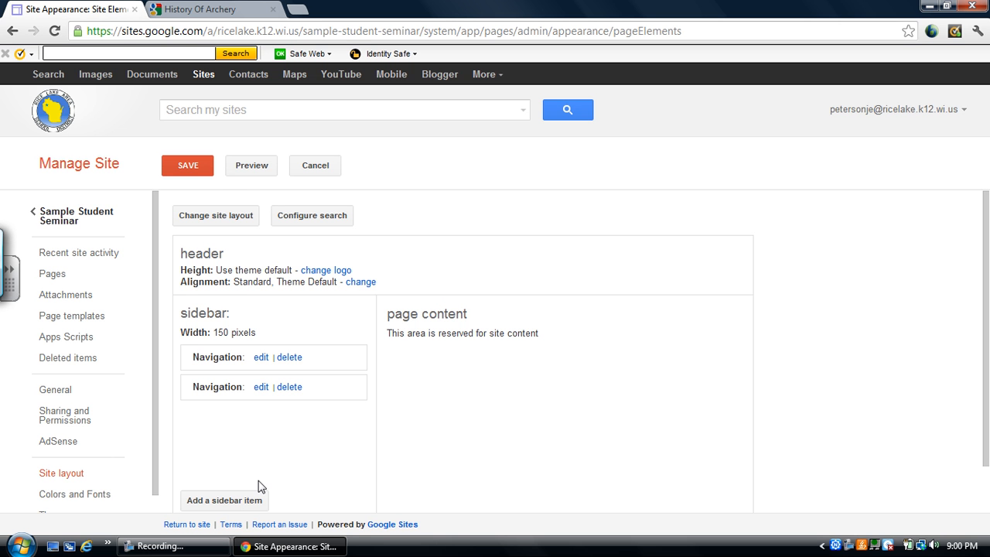
Add the Workshops page from the site map to the pages shown in the Workshops navigation
click(261, 389)
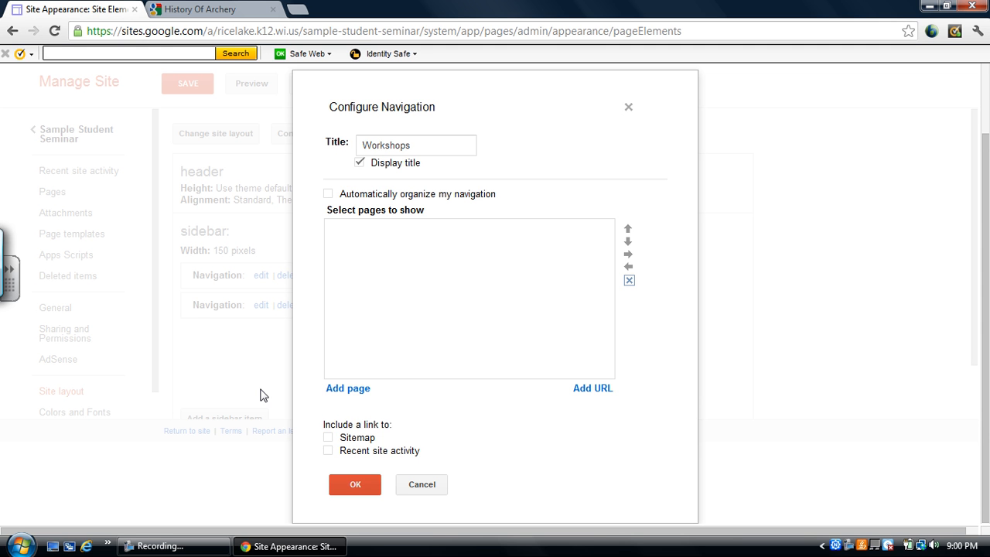
click(348, 389)
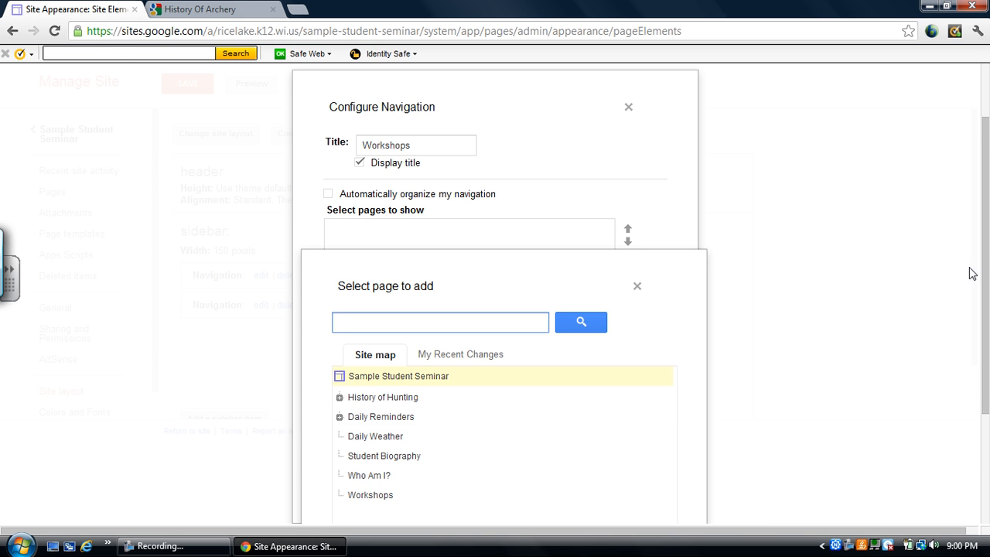
drag(983, 259, 984, 302)
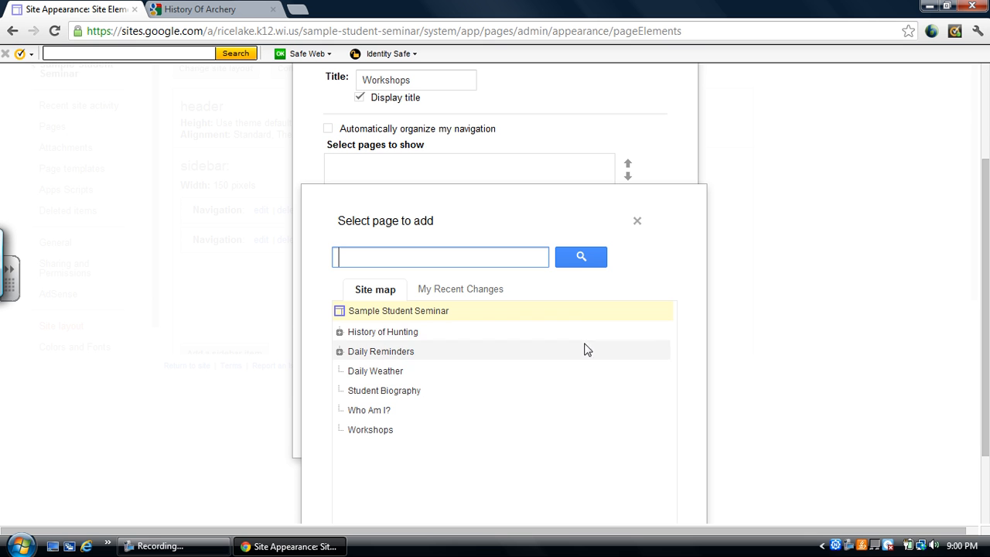
click(389, 433)
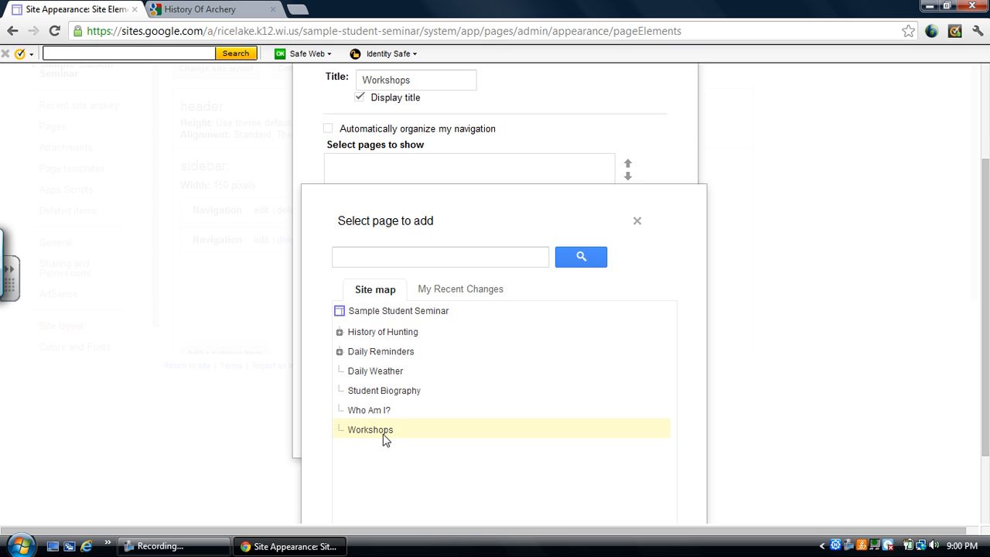
double_click(382, 433)
drag(987, 329, 968, 391)
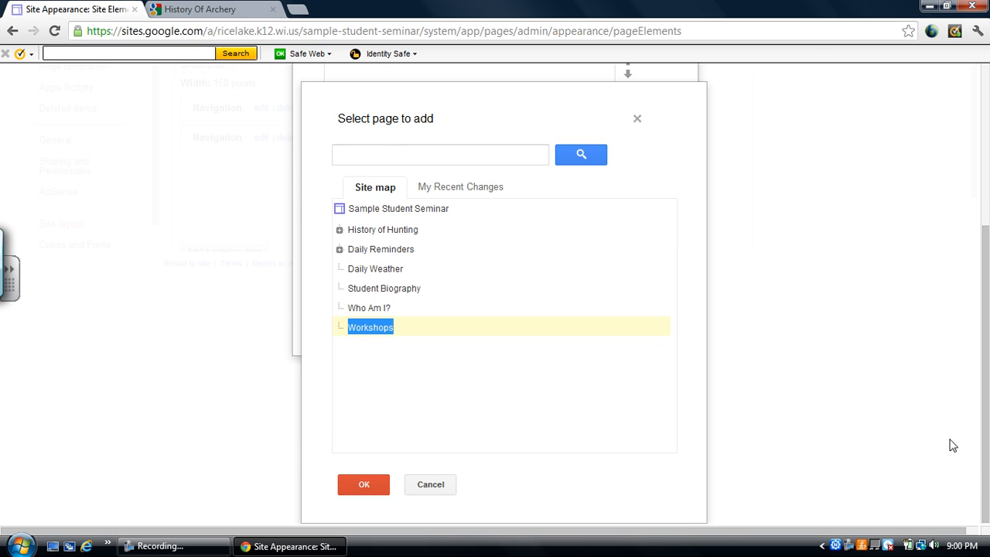
click(365, 485)
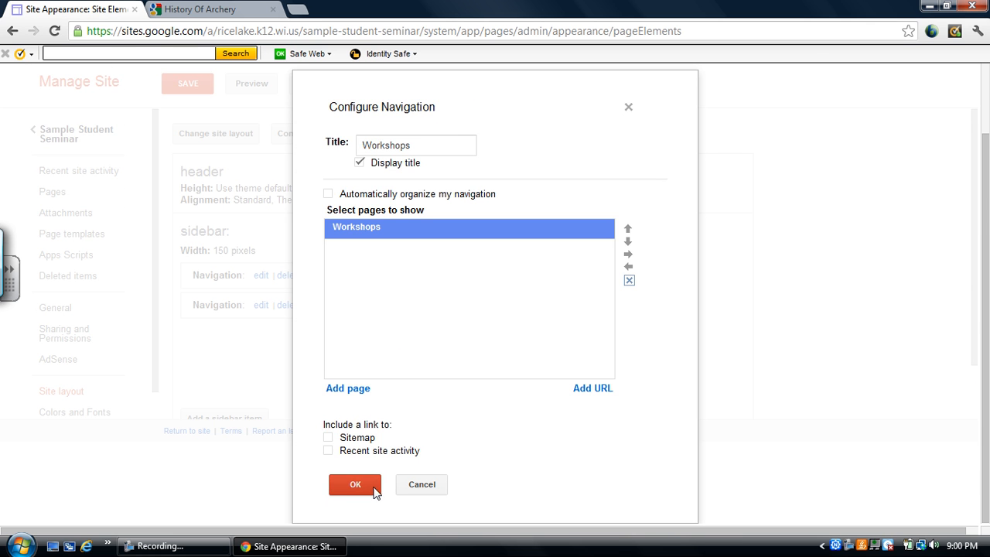
Confirm the Workshops navigation settings, save the site layout and return to the site
click(355, 485)
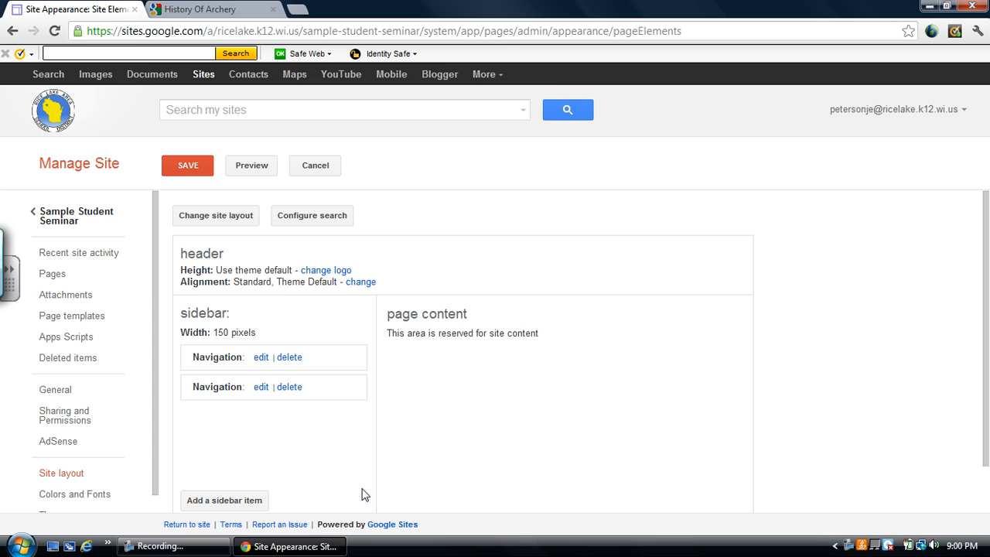
click(188, 168)
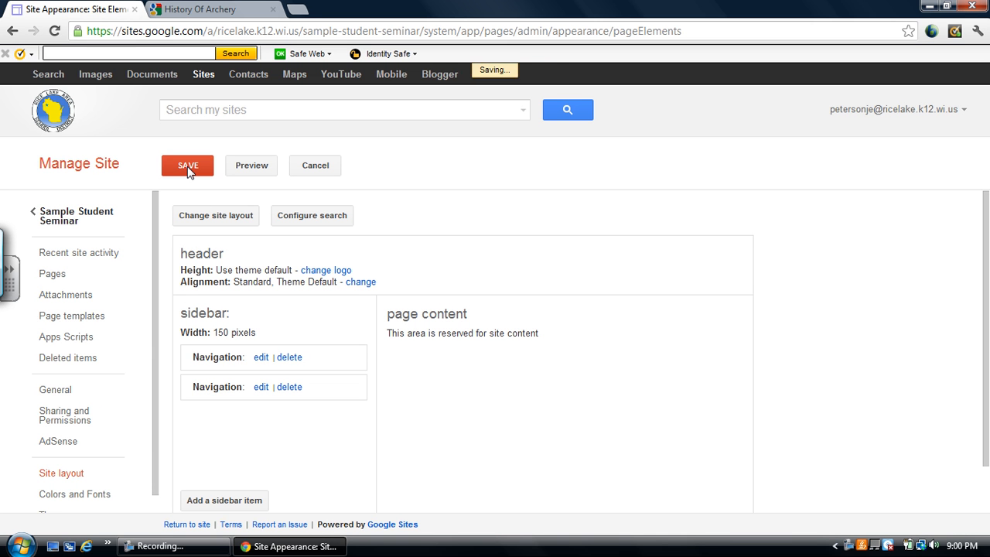
click(109, 222)
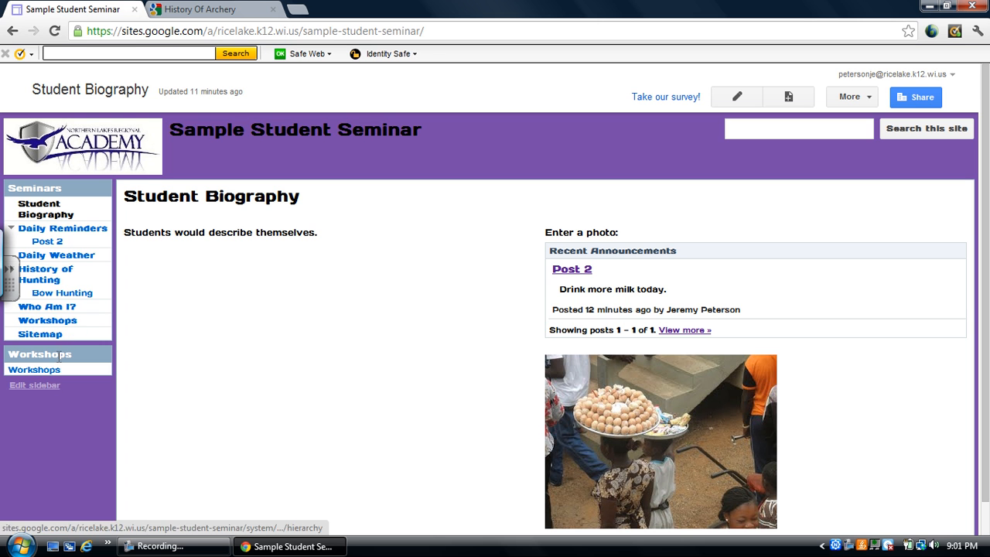
Reopen the site layout through sidebar editing and open the settings of the first navigation, Seminars
click(49, 390)
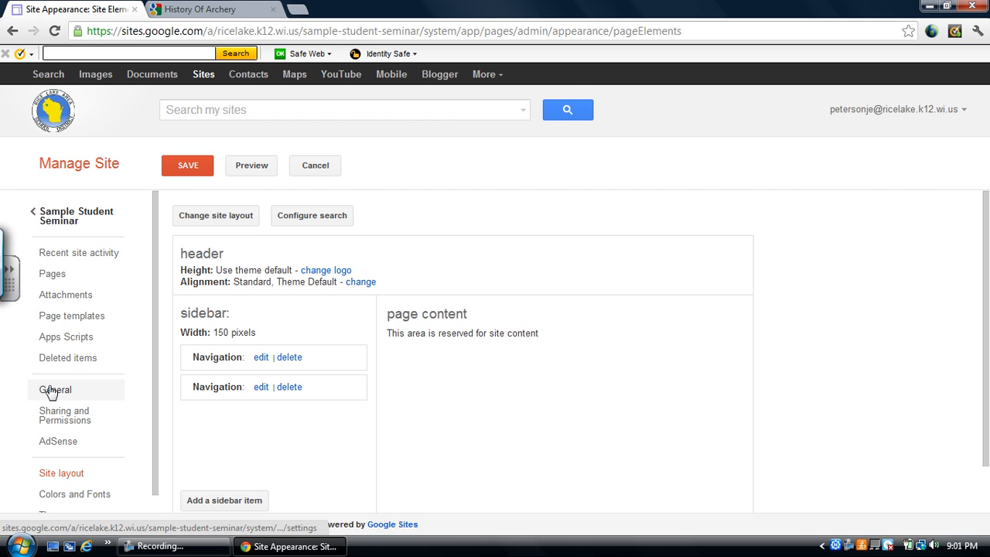
click(260, 357)
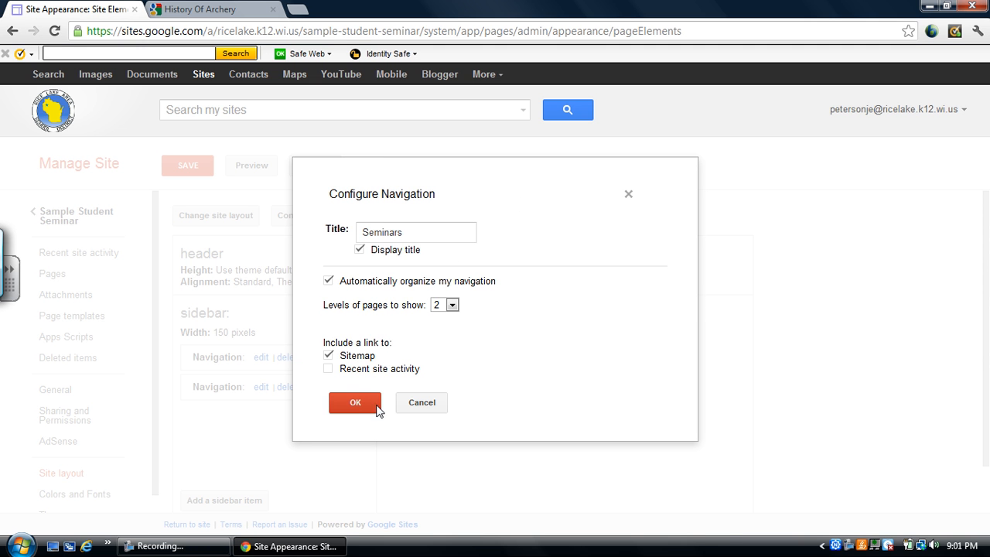
click(328, 356)
click(329, 369)
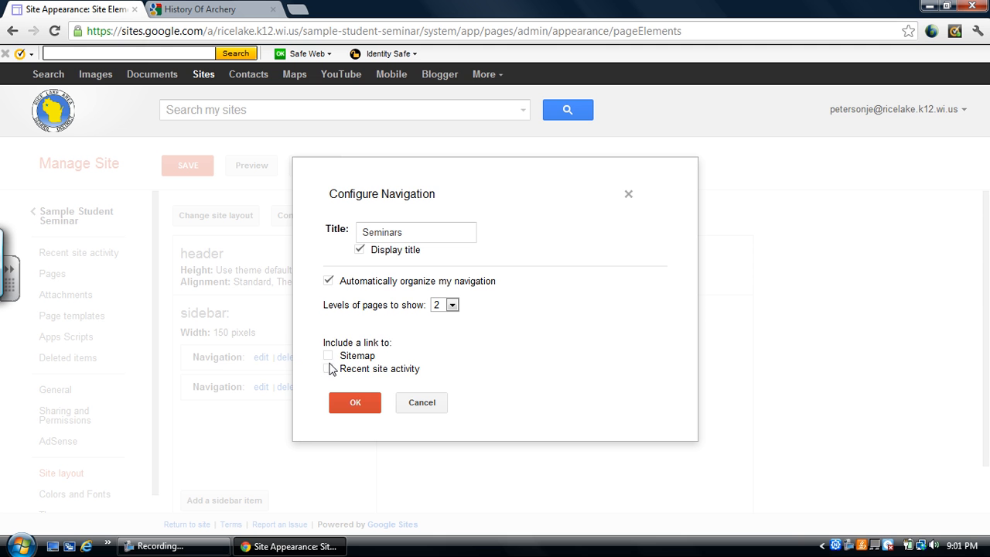
click(329, 356)
click(329, 281)
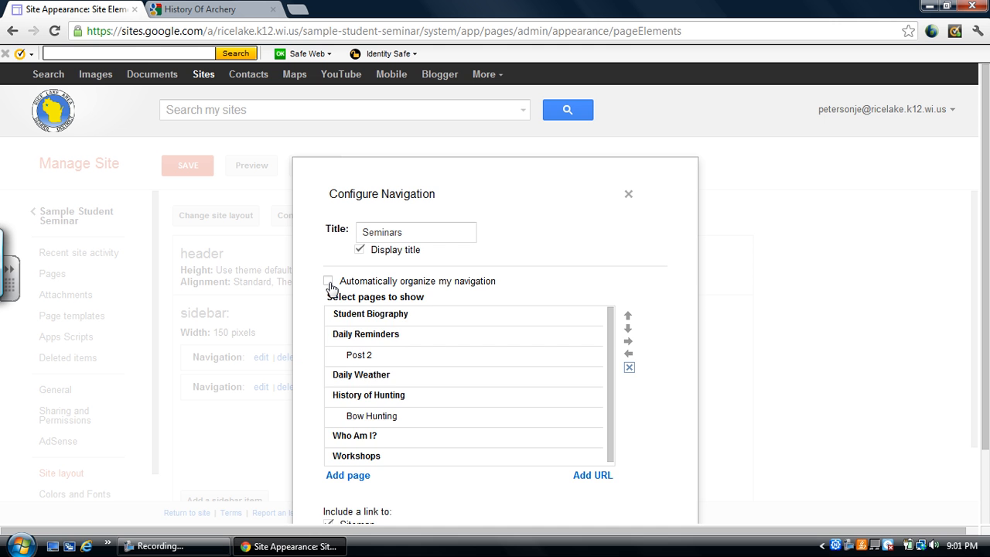
click(329, 281)
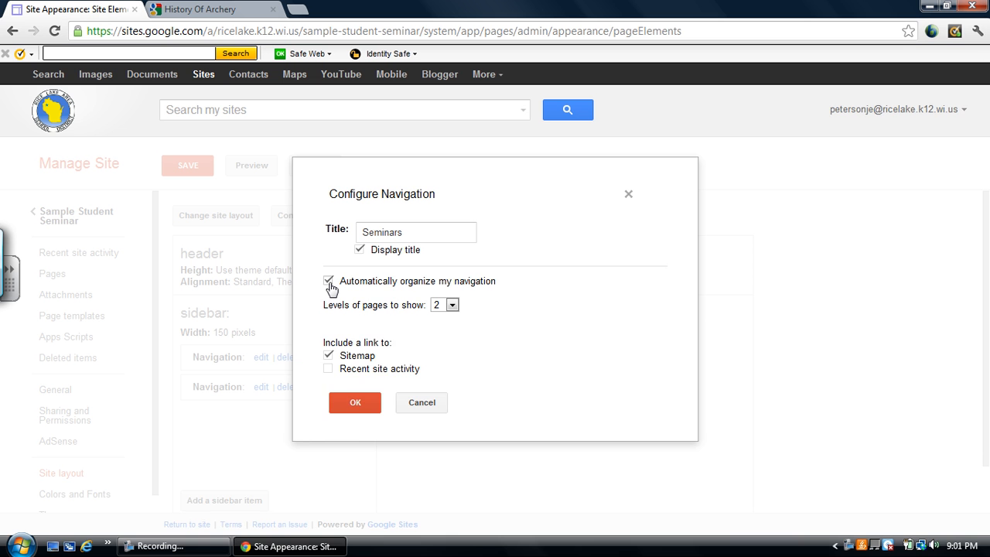
click(329, 282)
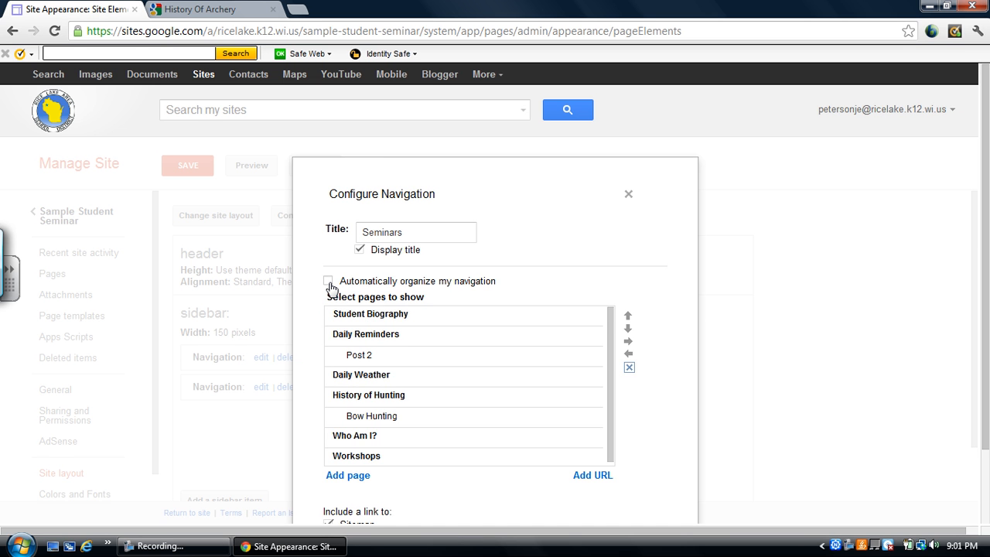
click(329, 282)
Turn off automatic organization for the Seminars navigation and remove the Workshops page from its pages to show
click(329, 282)
click(432, 459)
click(629, 368)
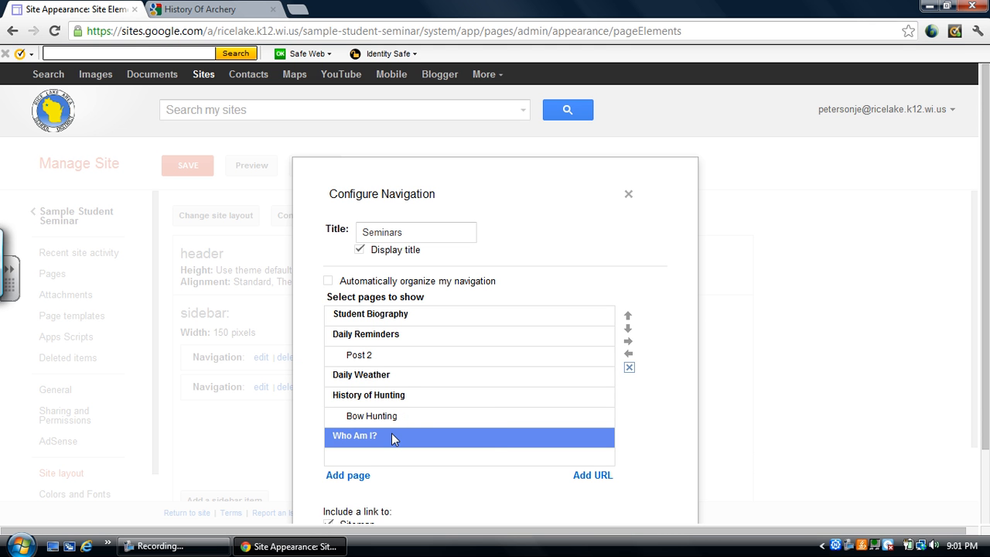
Move the Who Am I? page above Daily Weather in the Seminars navigation and confirm its settings
mouse_move(391, 433)
mouse_down()
mouse_move(387, 393)
mouse_move(380, 437)
mouse_up()
click(627, 316)
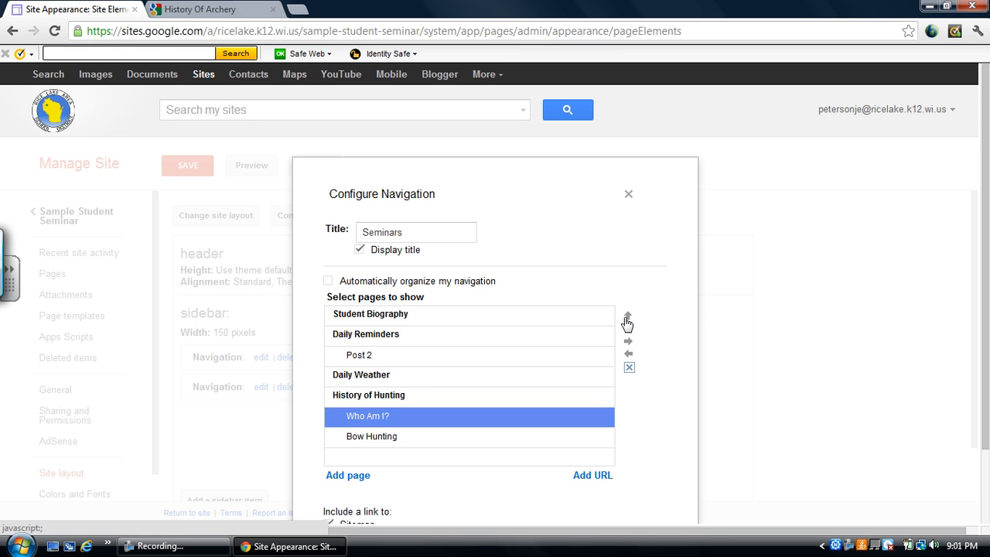
click(627, 317)
click(627, 317)
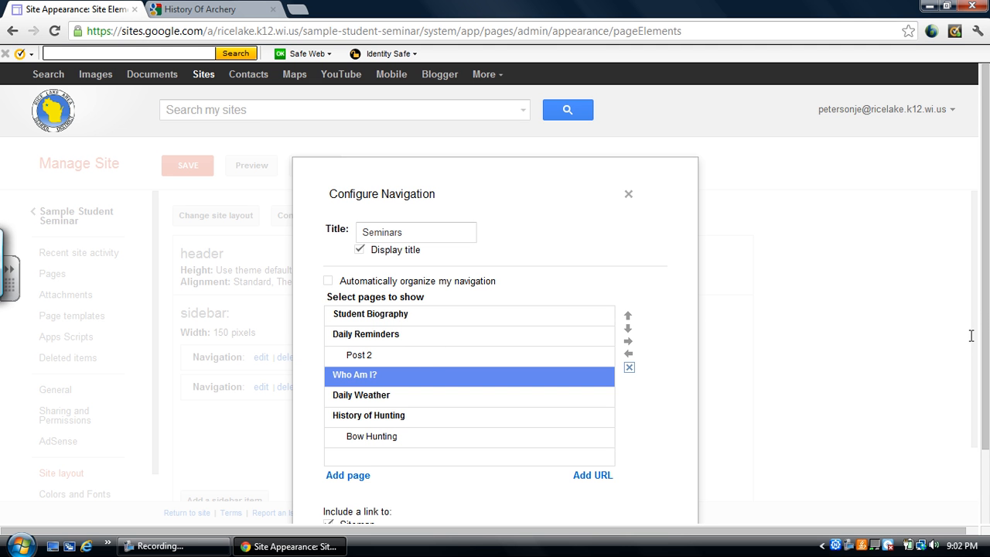
drag(552, 214, 540, 181)
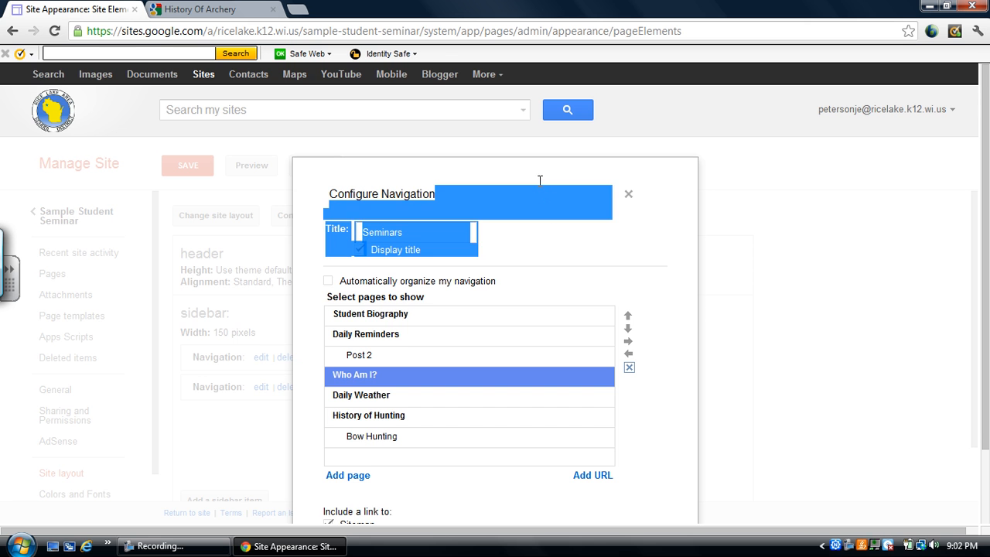
drag(987, 263, 988, 341)
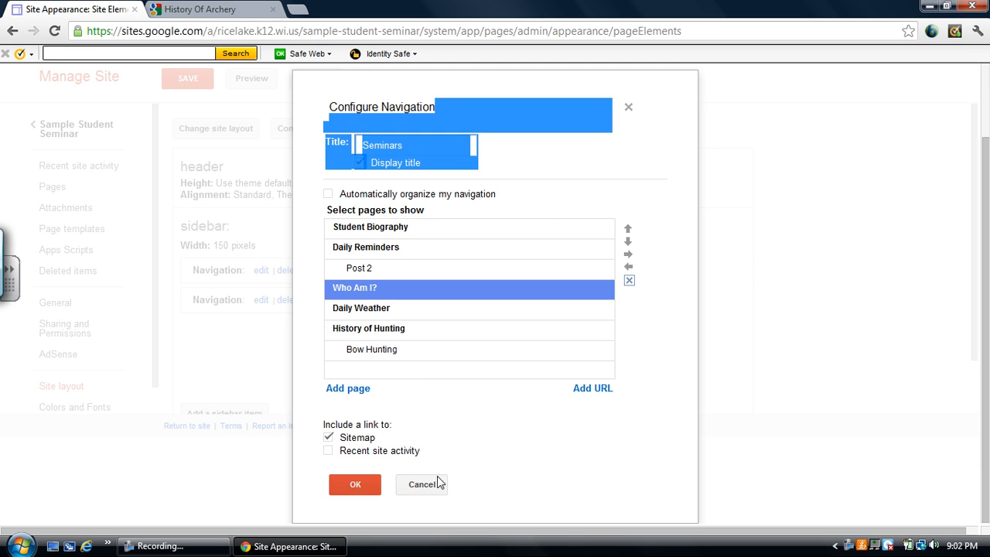
click(355, 485)
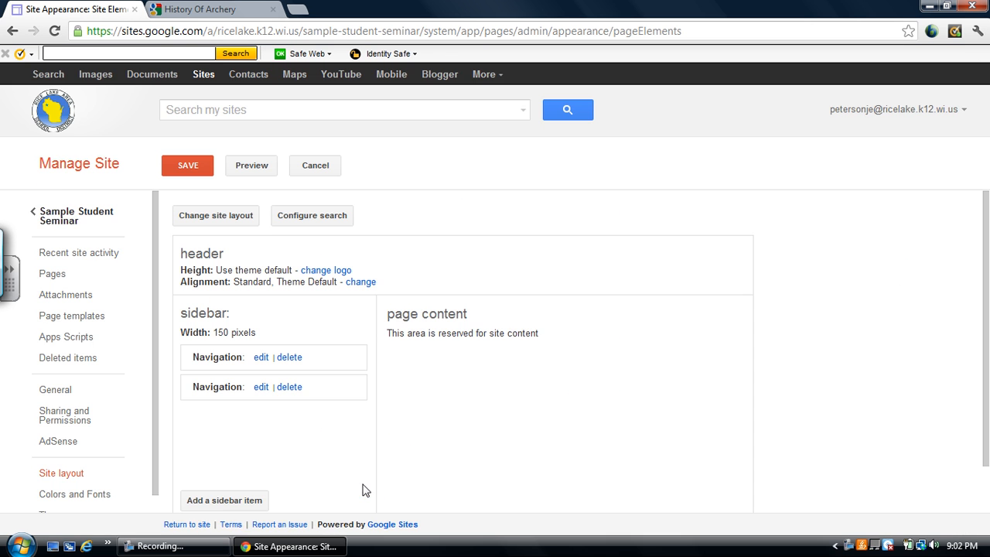
Save the site layout with the rearranged Seminars navigation and return to the site
click(62, 221)
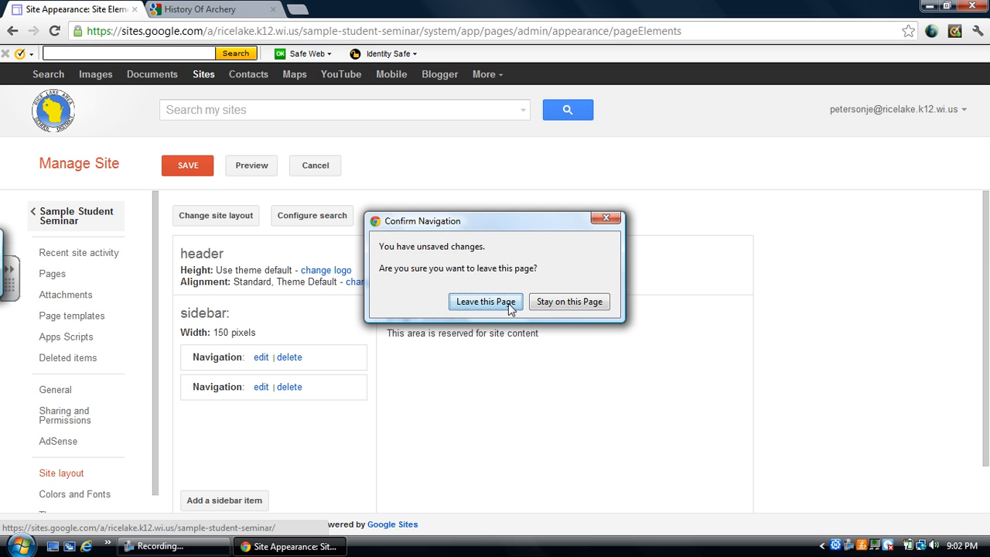
click(606, 218)
click(197, 166)
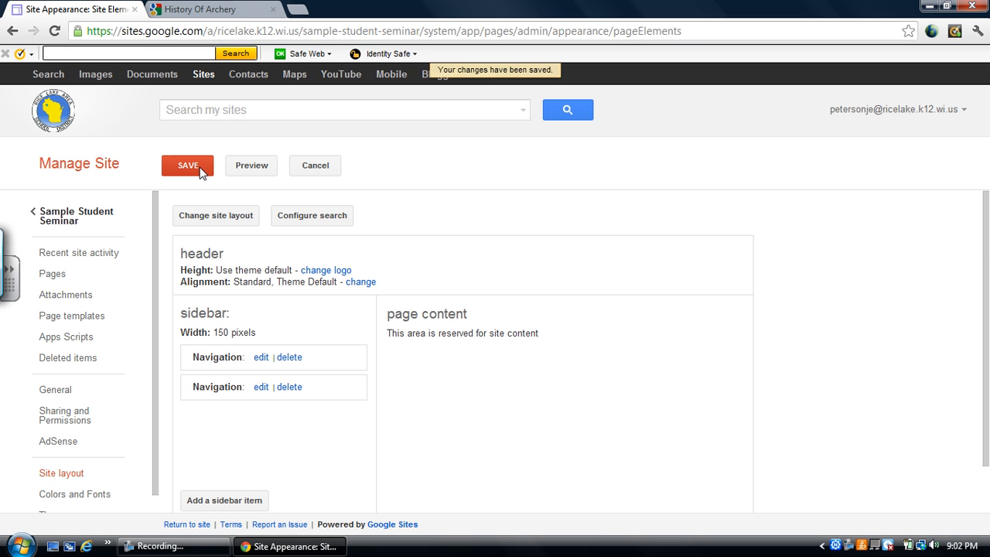
click(105, 218)
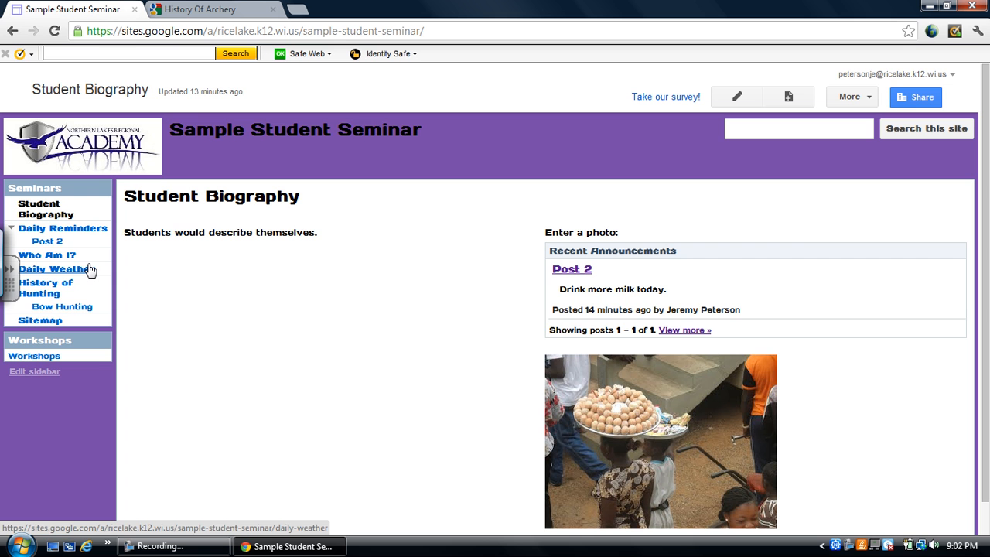
Reopen the site layout through sidebar editing and add a third Navigation item to the sidebar
click(48, 372)
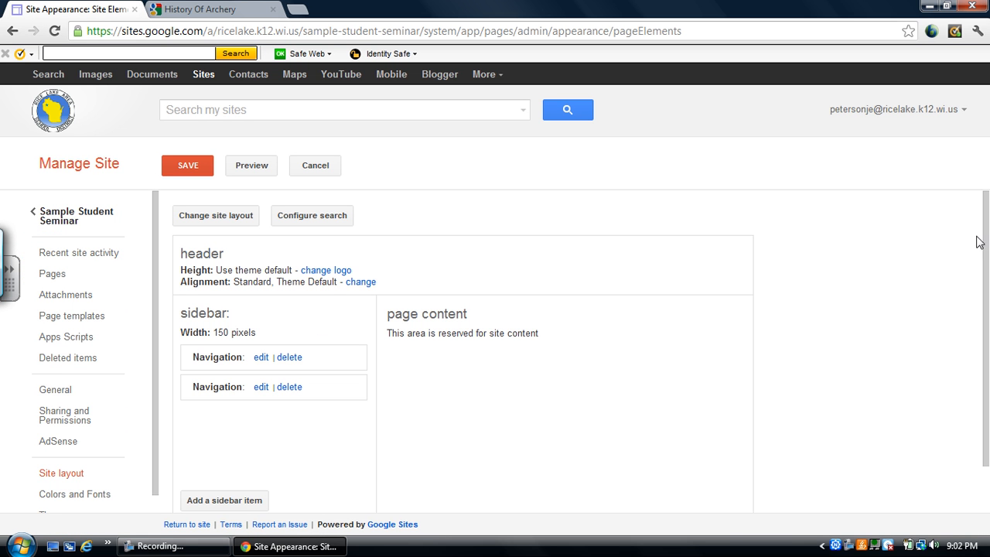
drag(986, 251, 984, 372)
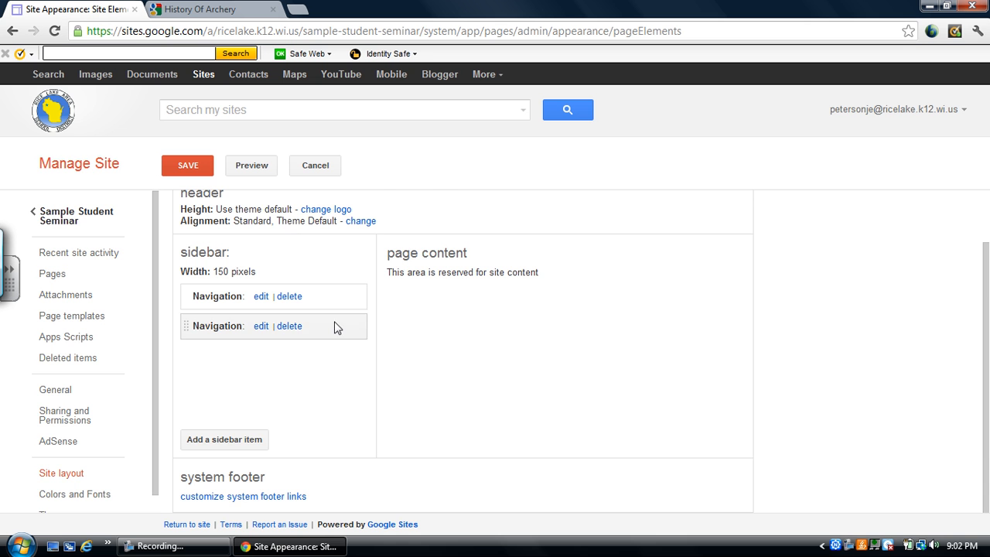
click(252, 441)
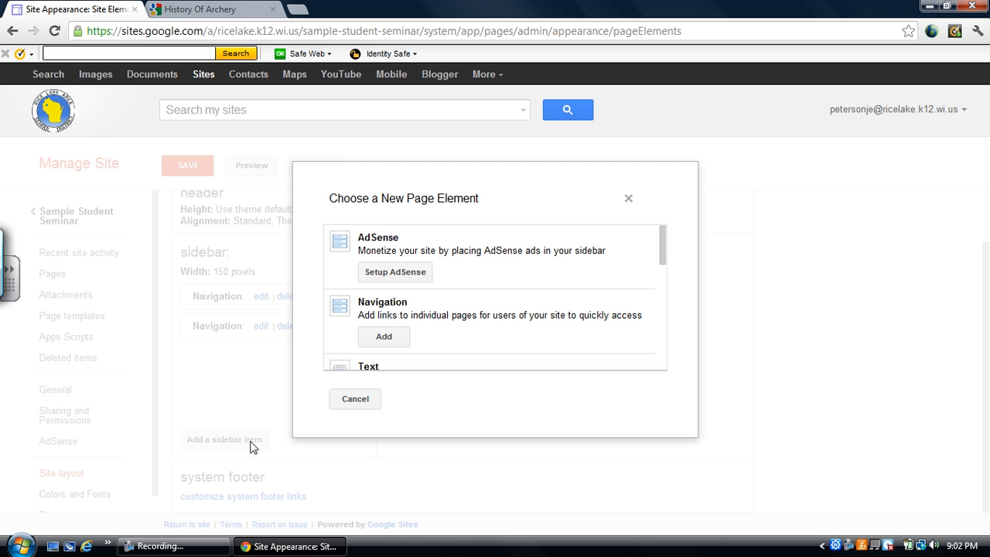
mouse_move(662, 266)
mouse_down()
mouse_move(663, 376)
mouse_move(652, 279)
mouse_up()
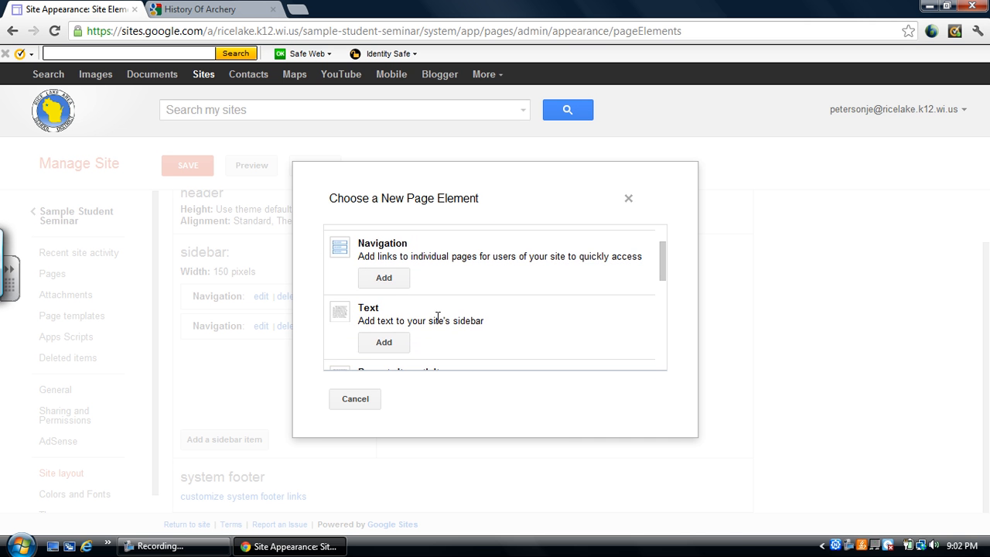
click(384, 279)
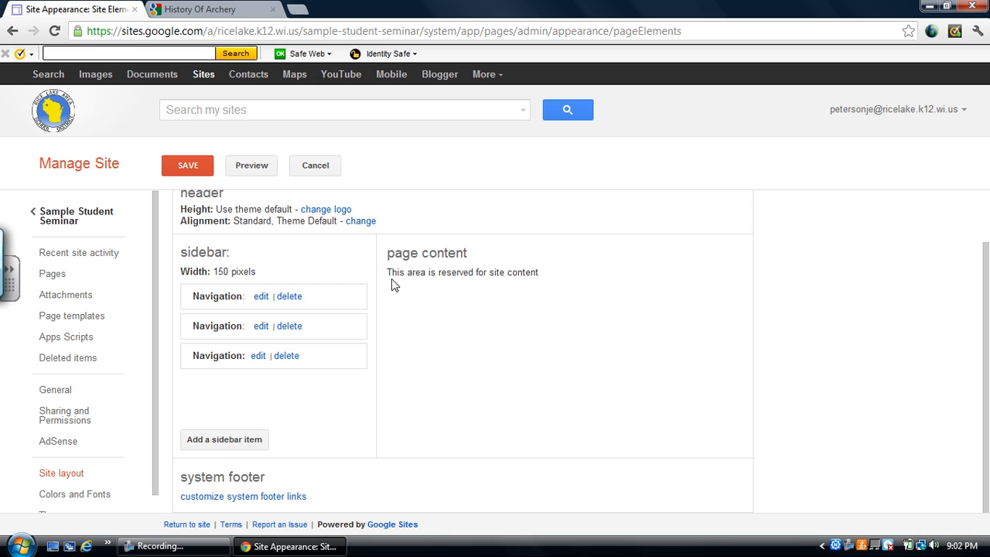
Title the third sidebar navigation Homework
click(257, 357)
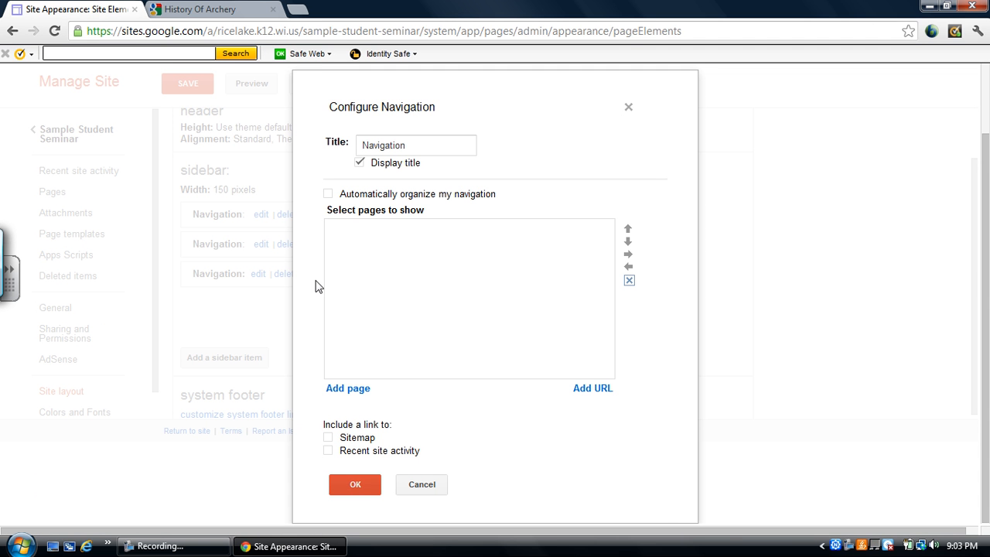
click(352, 390)
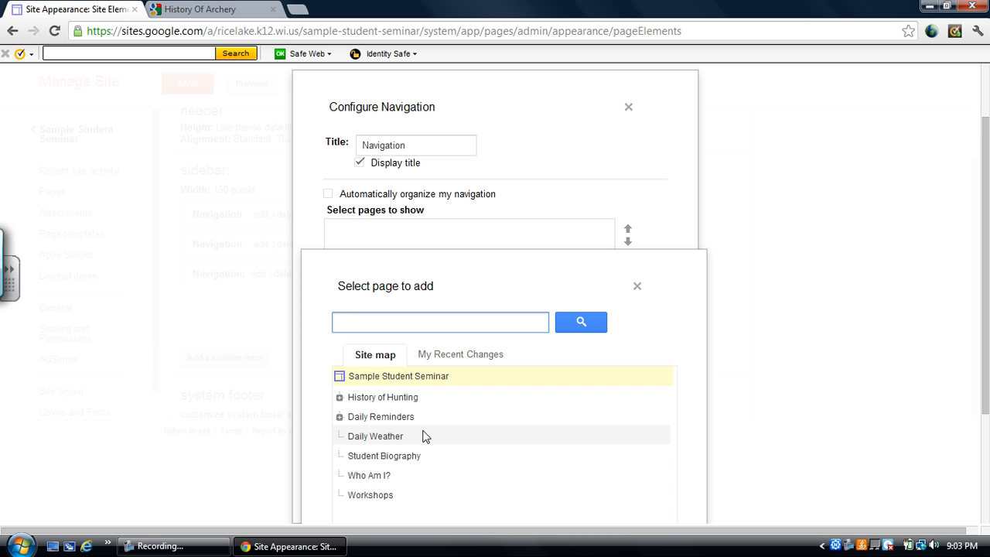
click(637, 288)
drag(416, 145, 315, 160)
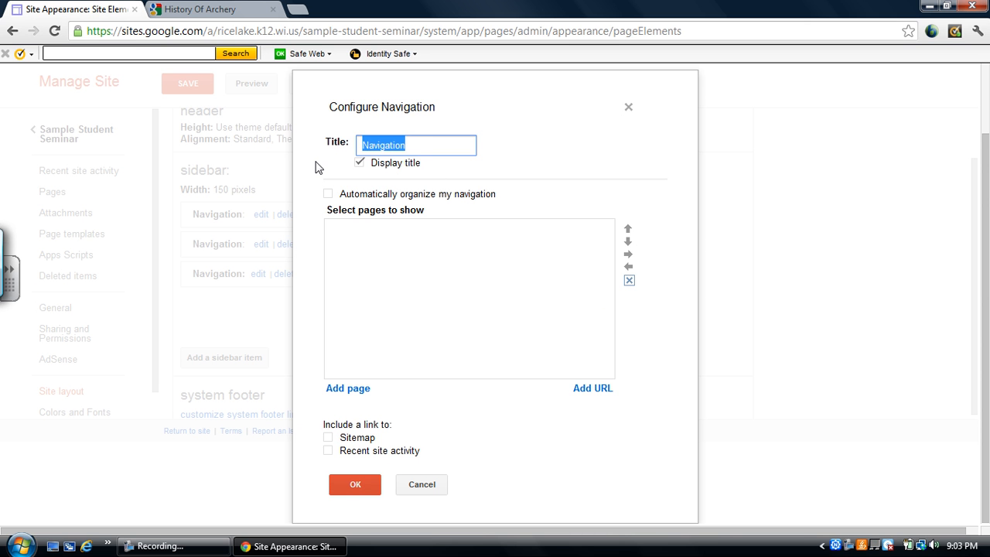
text(Homework)
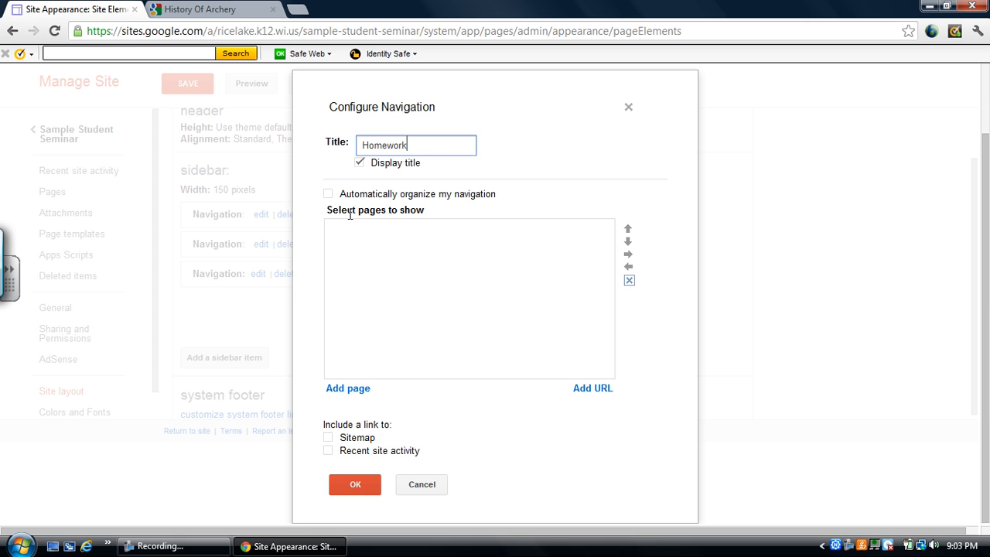
Add the Daily Reminders page from the site map to the pages shown in the Homework navigation
click(348, 388)
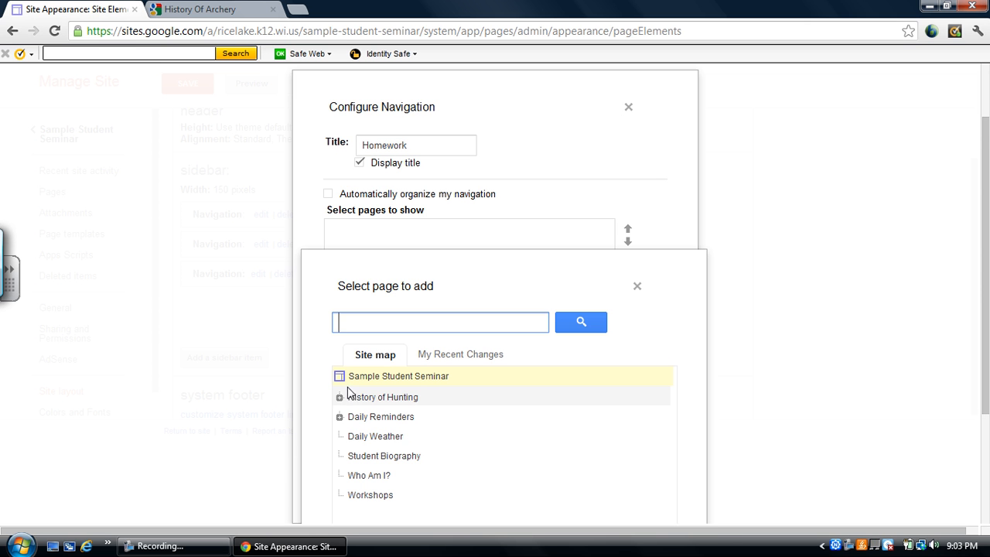
click(413, 422)
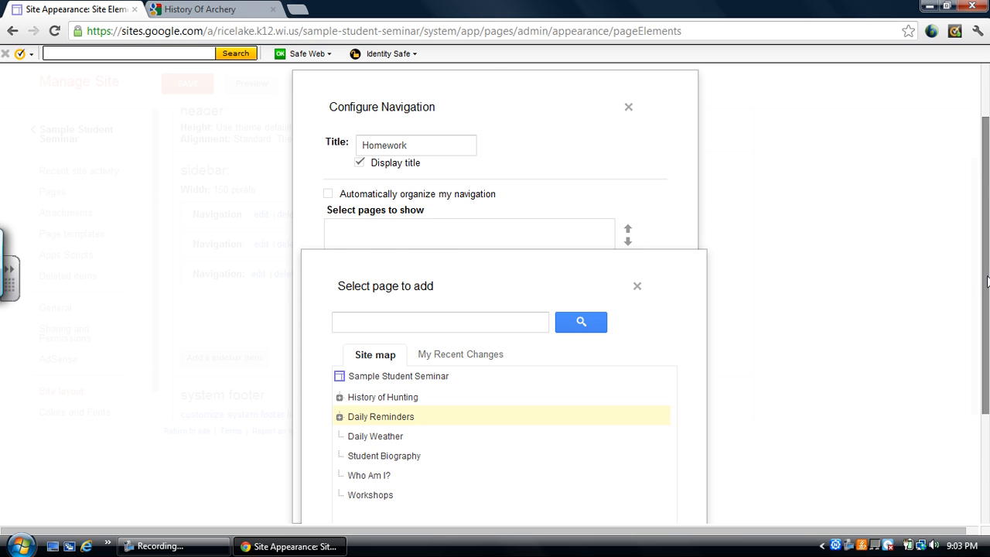
drag(986, 281, 973, 398)
click(355, 492)
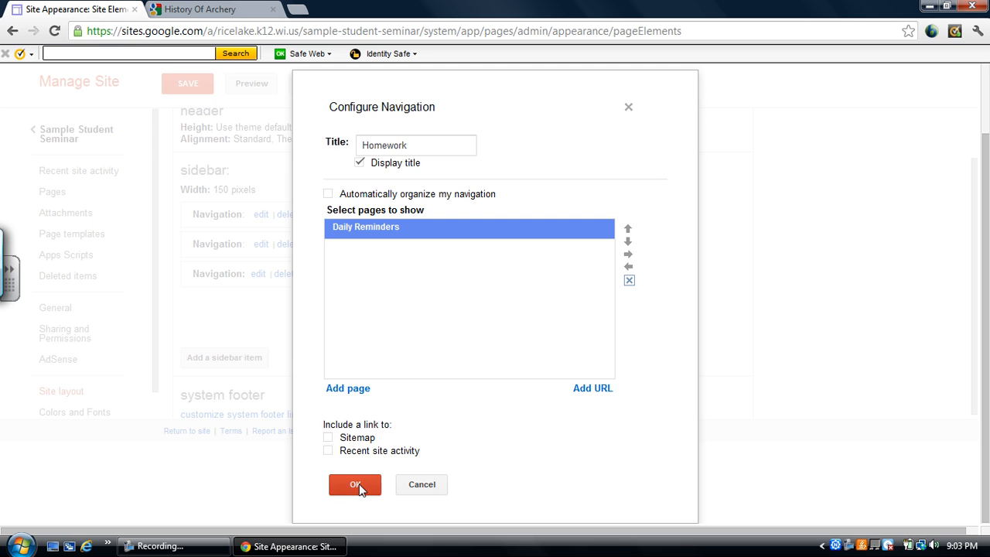
Confirm the Homework navigation settings, save the site layout and return to the site
click(358, 486)
click(198, 162)
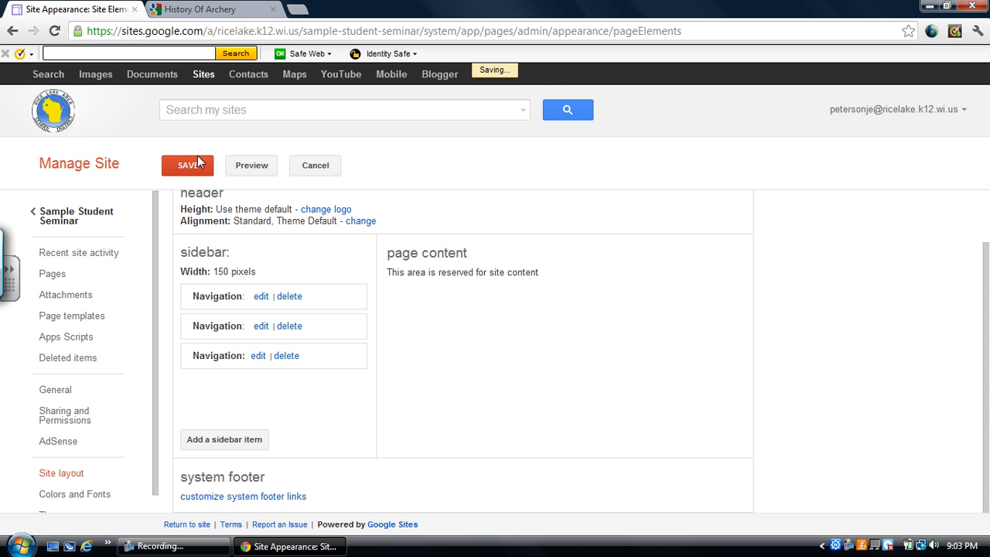
click(72, 221)
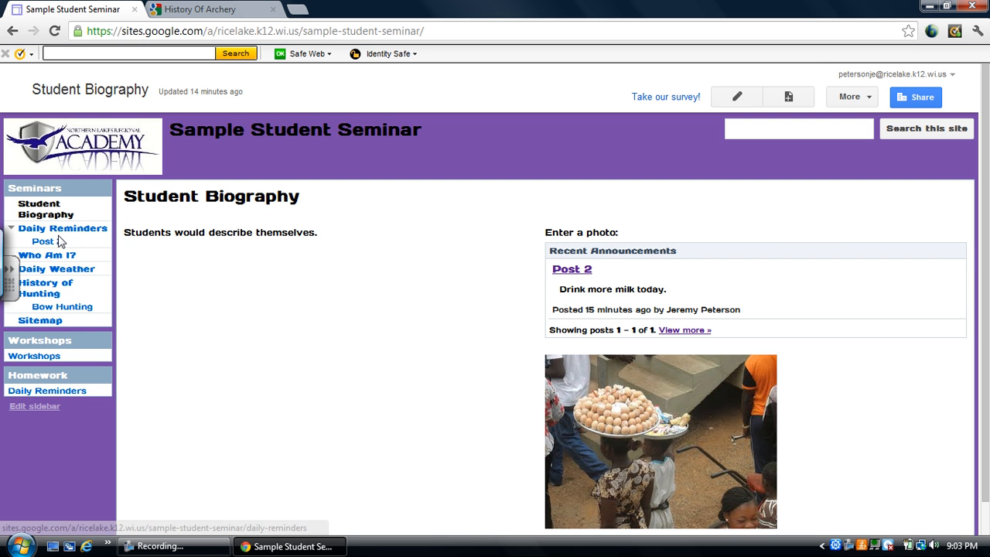
Remove the Daily Reminders page from the Seminars navigation, then save the site layout and return to the site
click(43, 406)
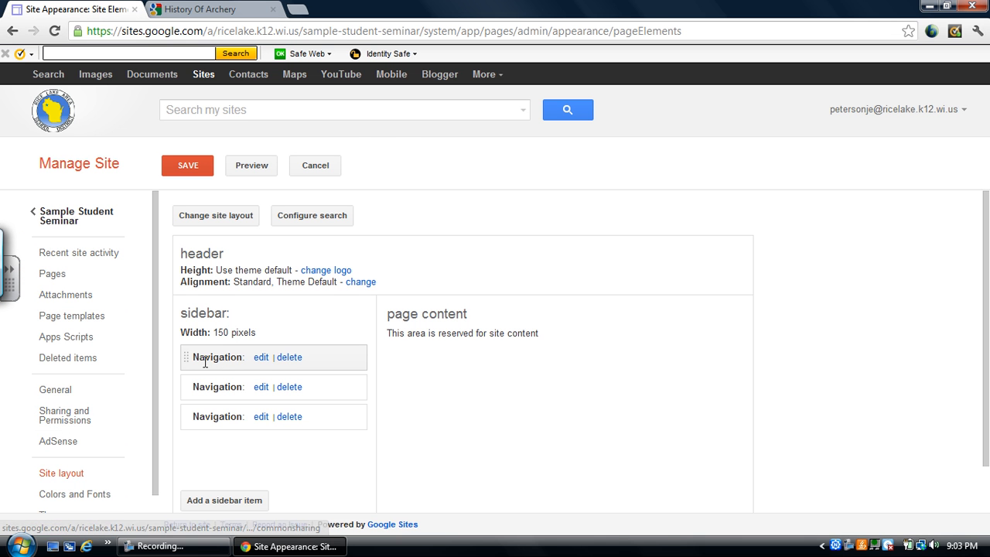
click(261, 358)
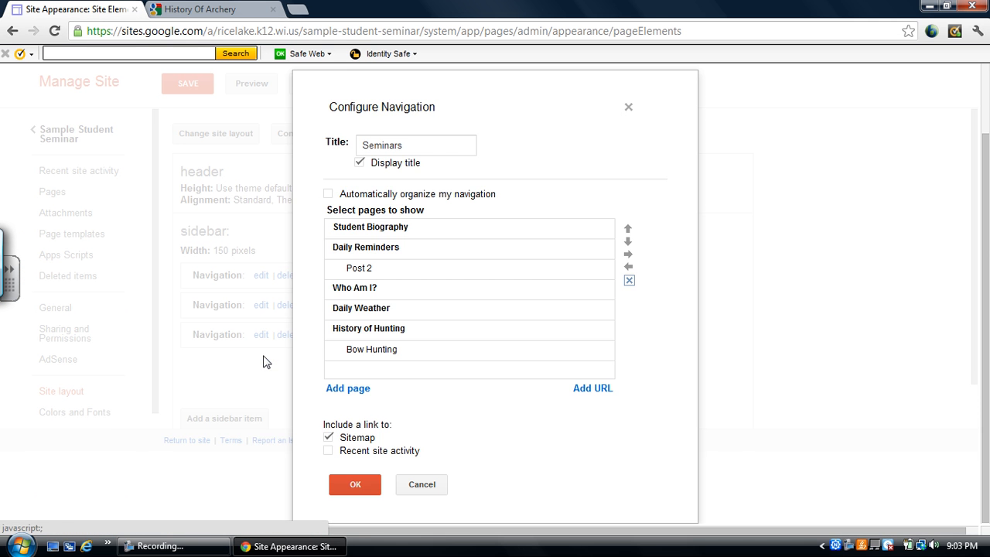
click(400, 253)
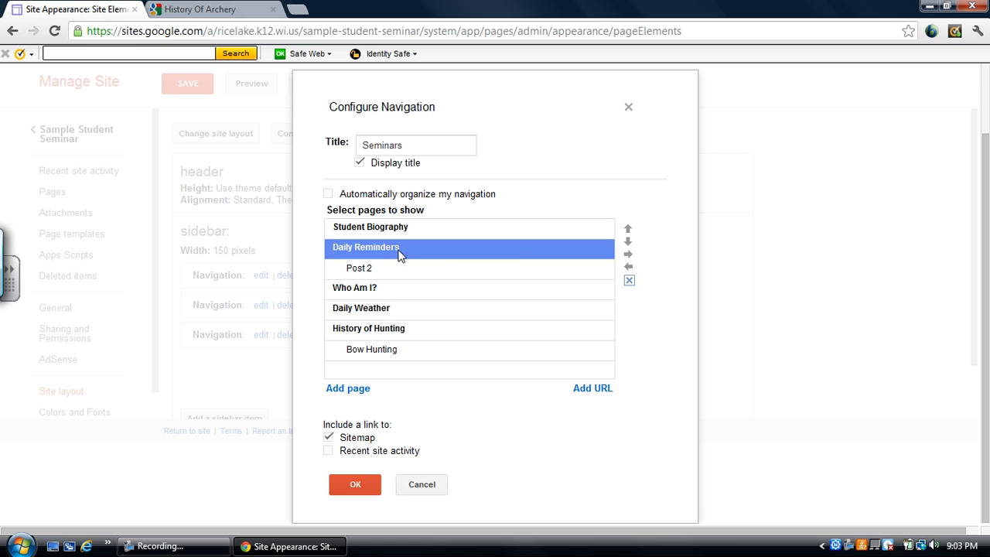
click(629, 280)
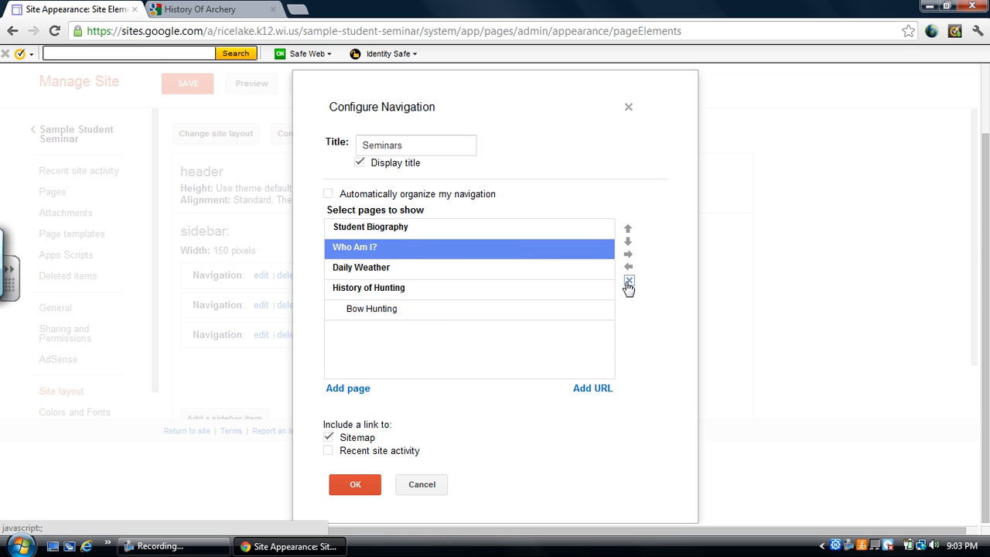
click(358, 479)
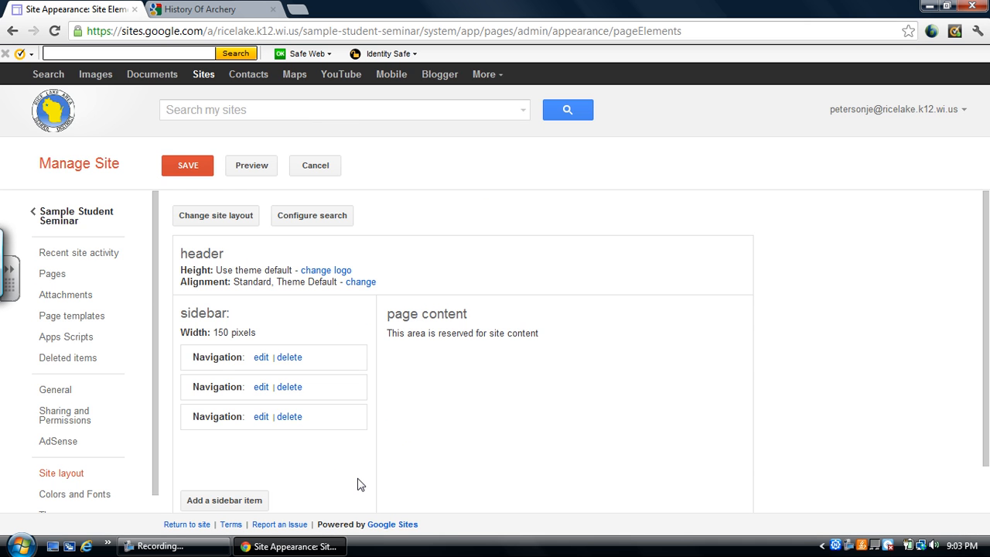
click(192, 168)
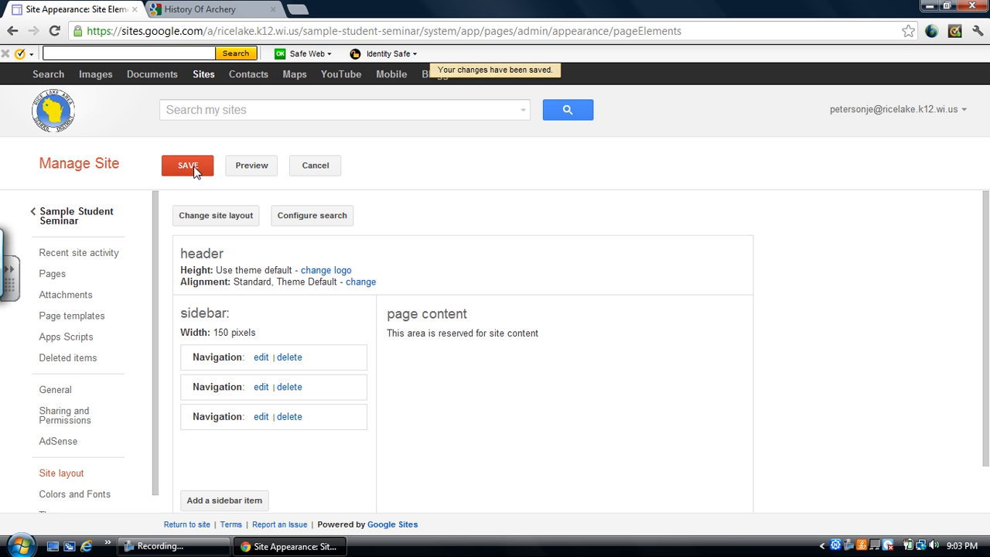
click(76, 222)
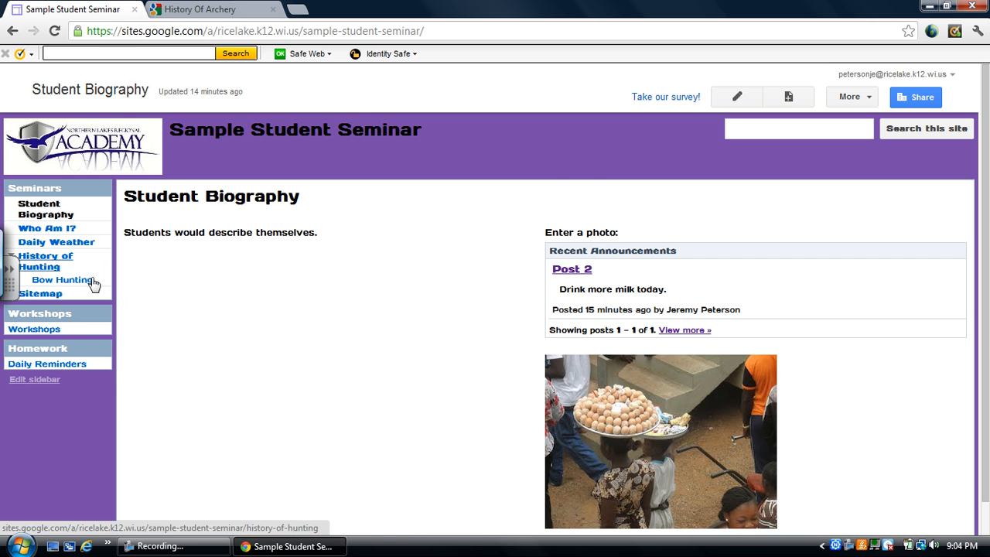
Reopen the site layout through sidebar editing and add a fourth Navigation item to the sidebar
click(50, 382)
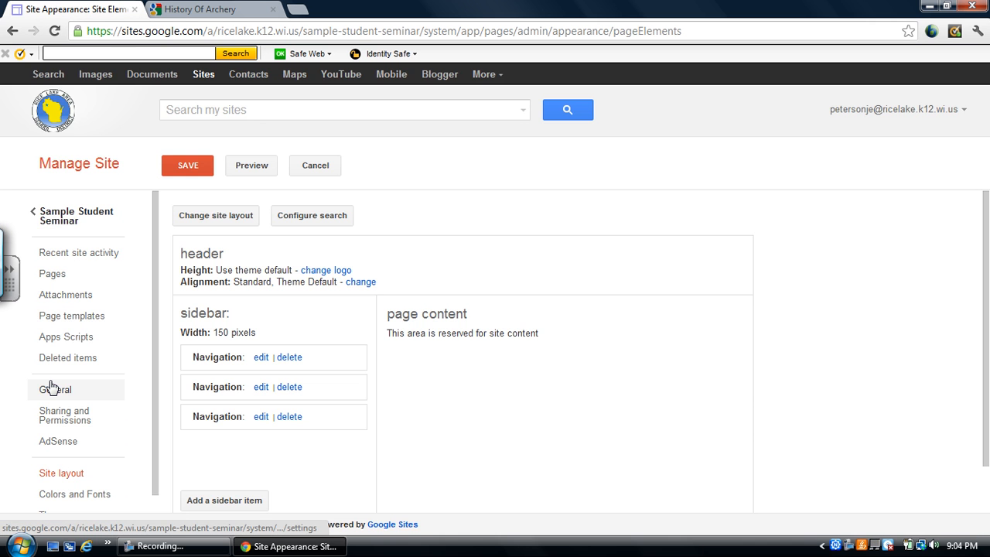
click(220, 499)
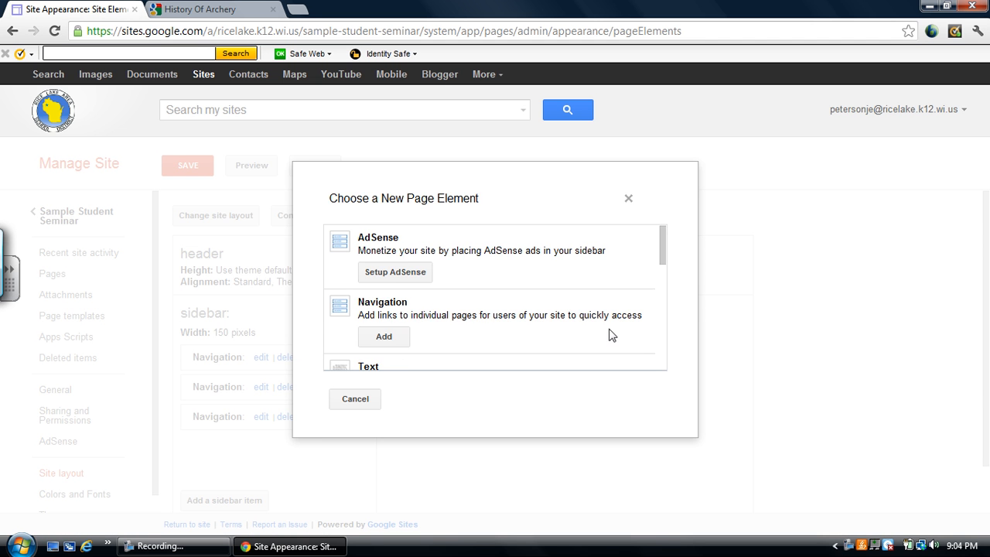
click(383, 338)
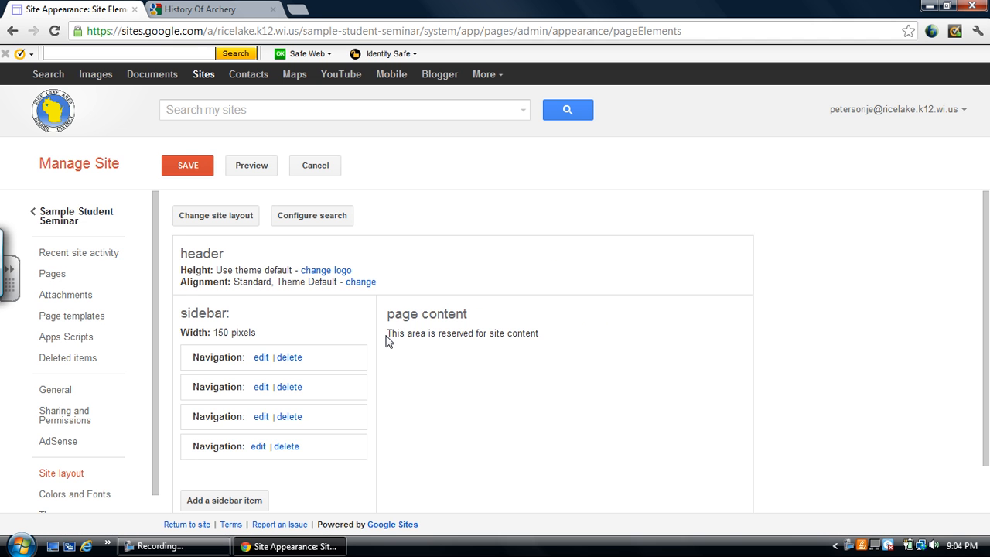
Add the Daily Weather page from the site map to the fourth sidebar navigation and confirm its settings
click(260, 447)
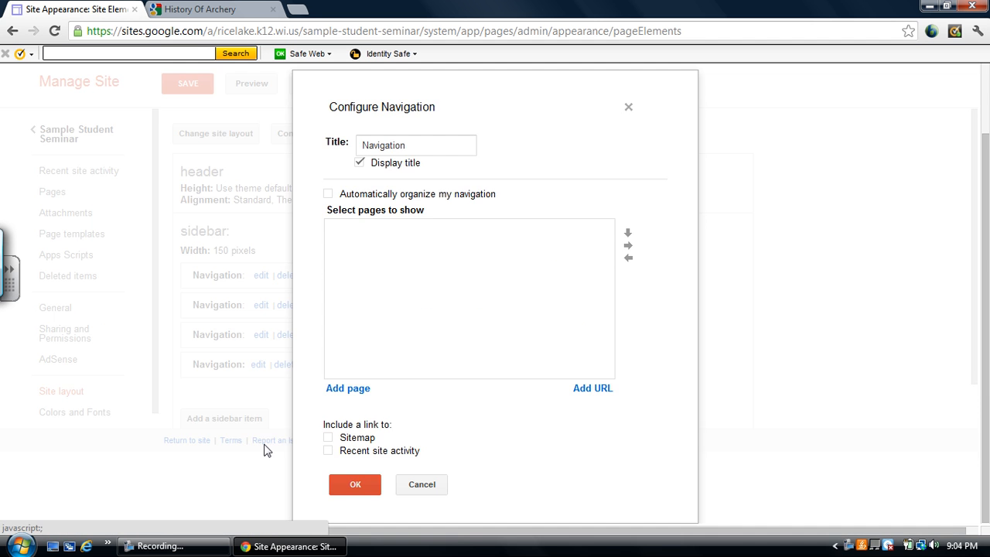
click(349, 390)
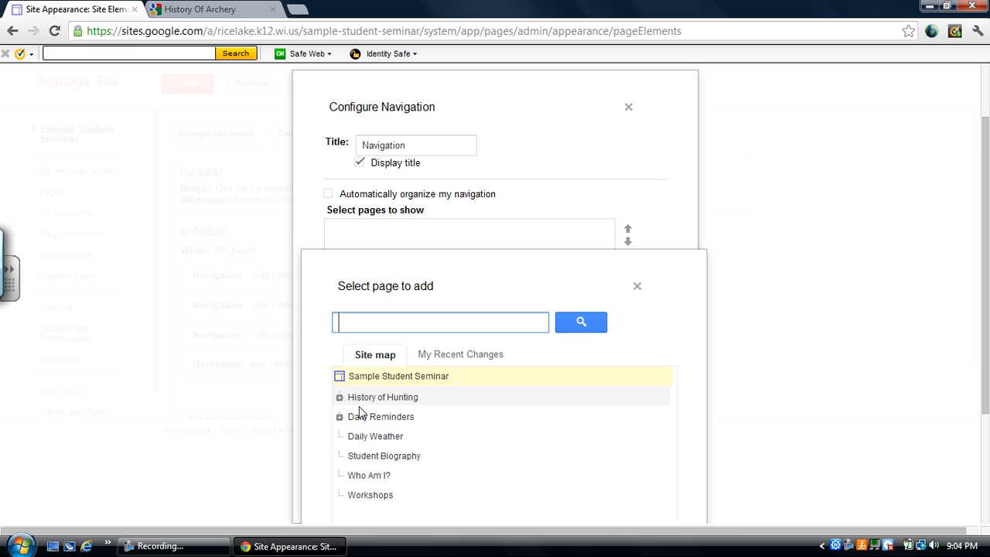
click(368, 438)
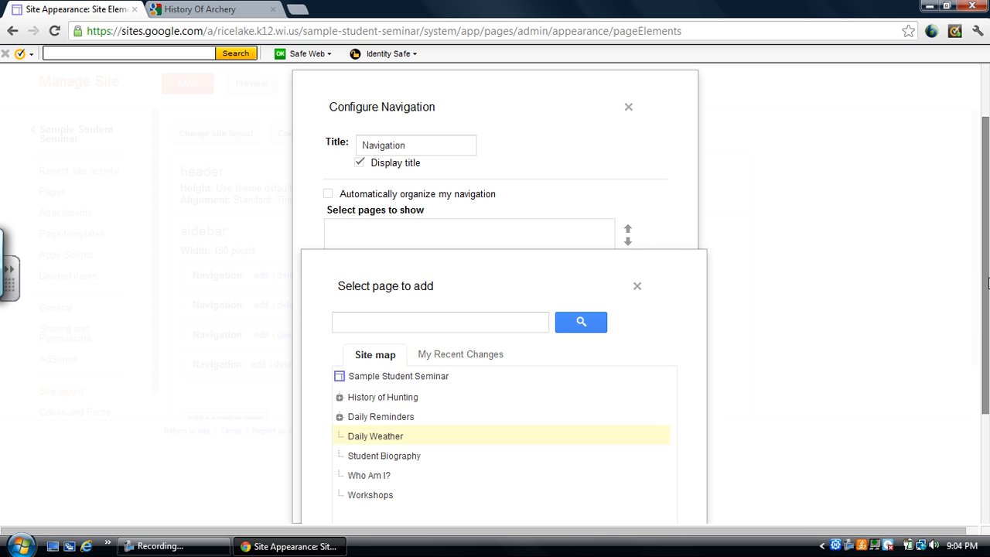
drag(989, 284, 983, 381)
click(366, 514)
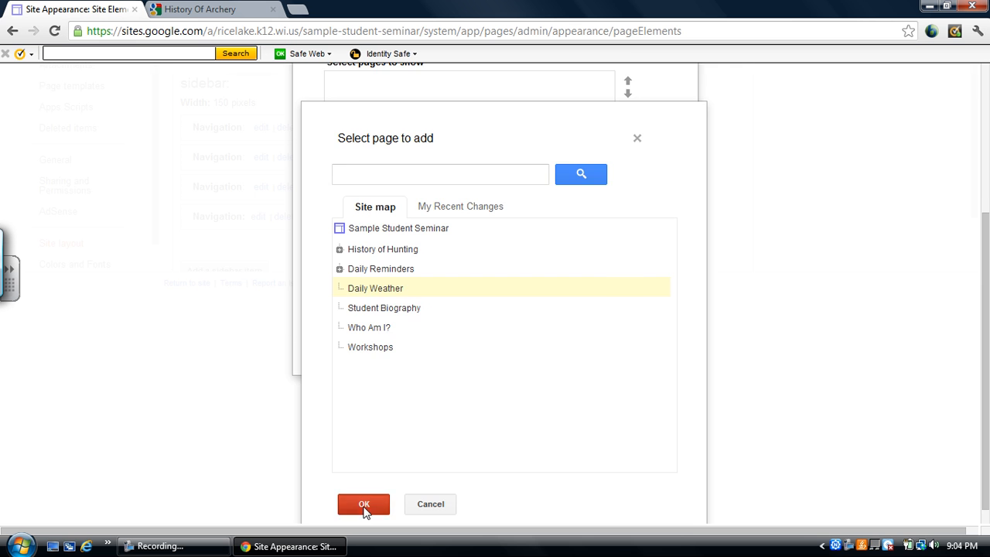
click(356, 484)
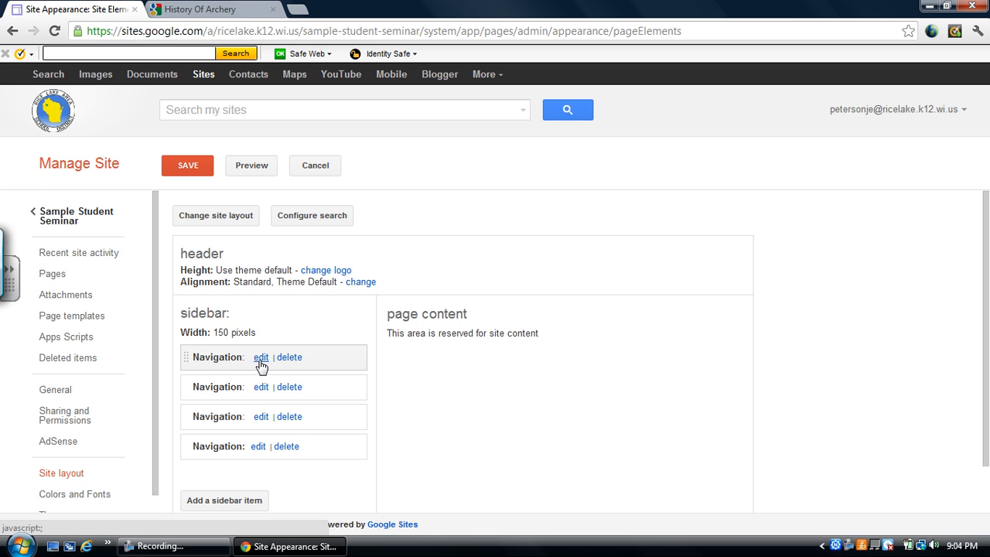
Remove the Daily Weather page from the Seminars navigation, save the site layout and return to the site
click(260, 358)
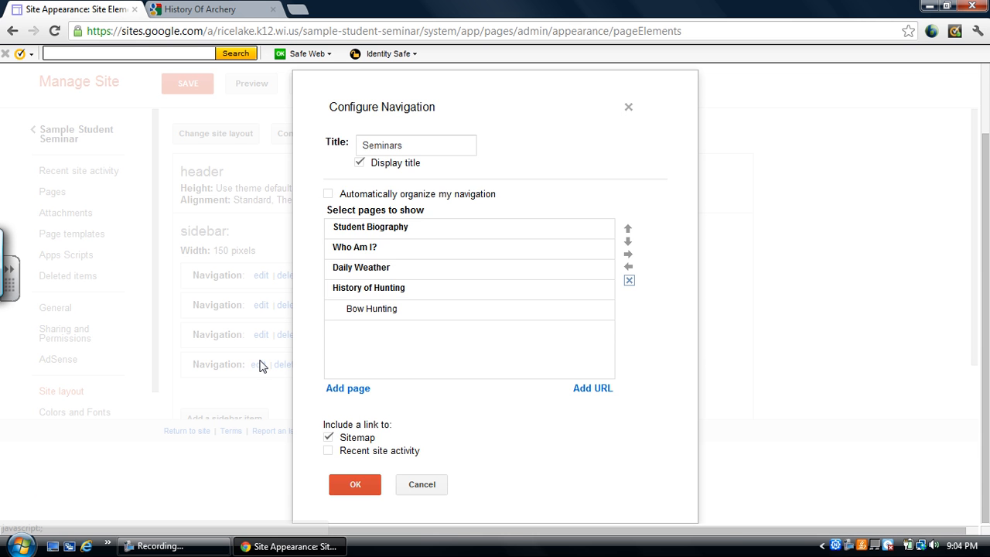
click(350, 272)
click(630, 284)
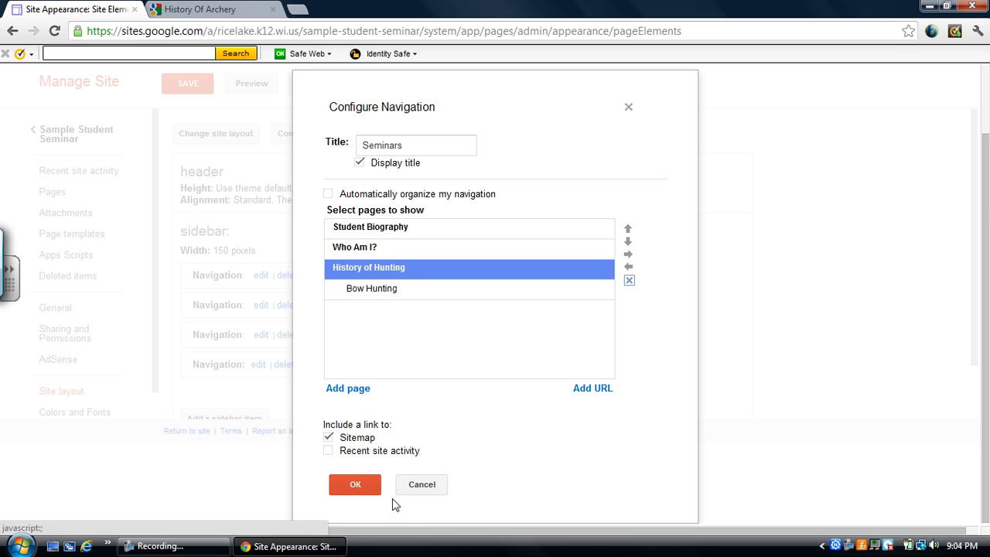
click(355, 484)
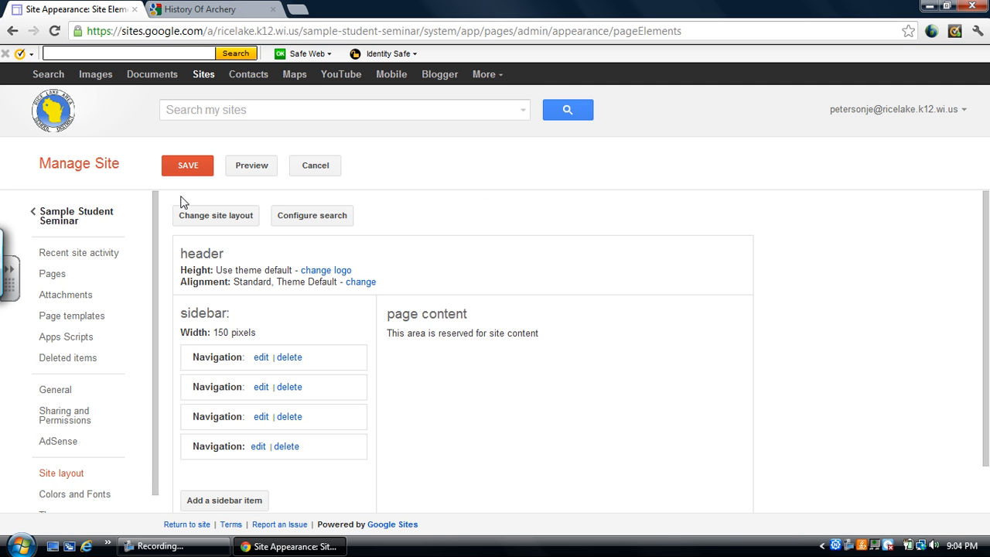
click(189, 167)
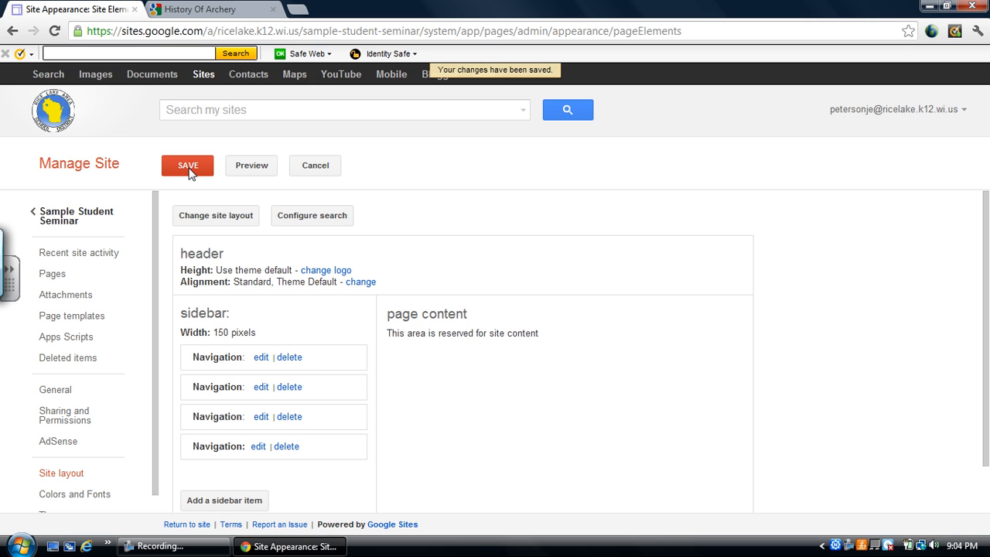
click(87, 224)
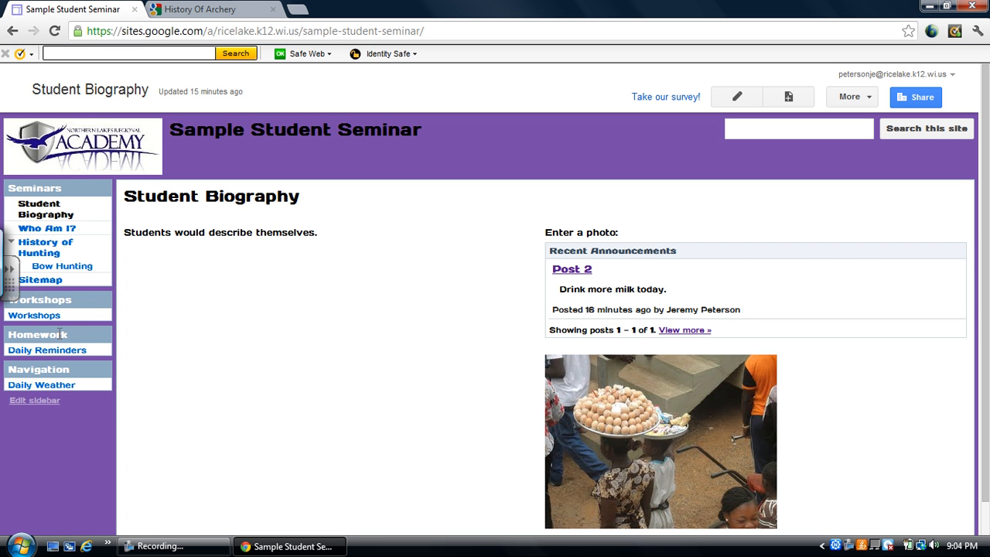
Reopen the site layout through sidebar editing and add a Countdown item to the sidebar
click(52, 403)
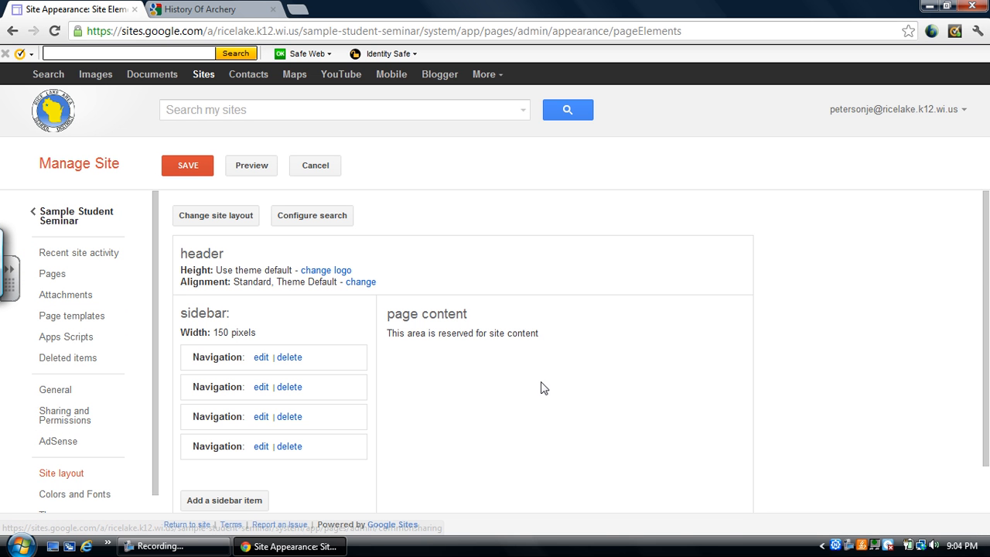
drag(987, 293, 987, 344)
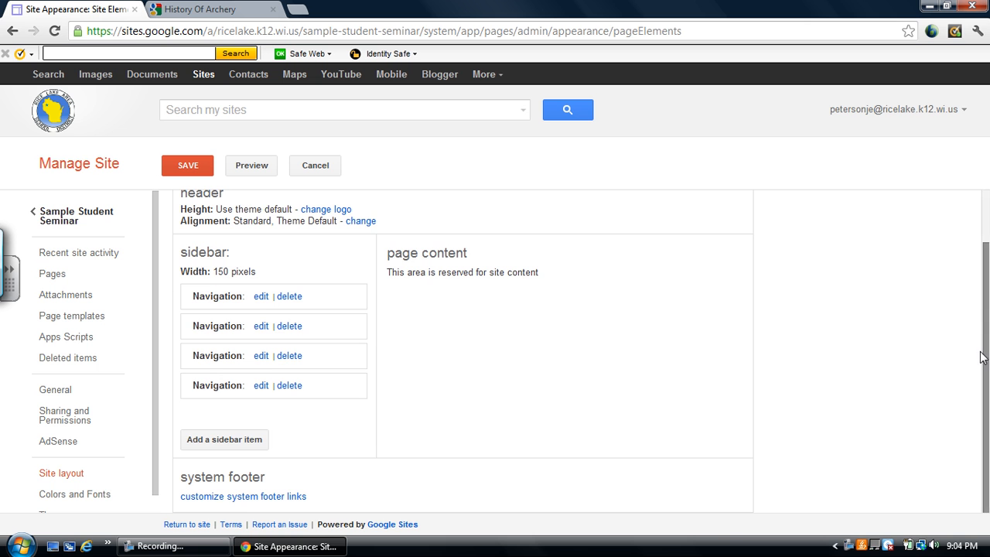
scroll(151, 321, down, 1)
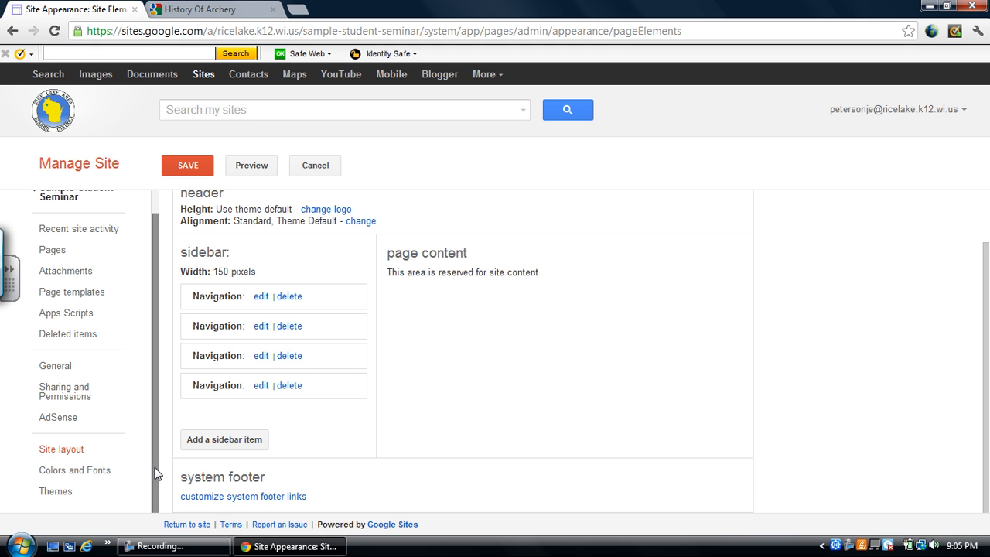
drag(155, 472, 149, 428)
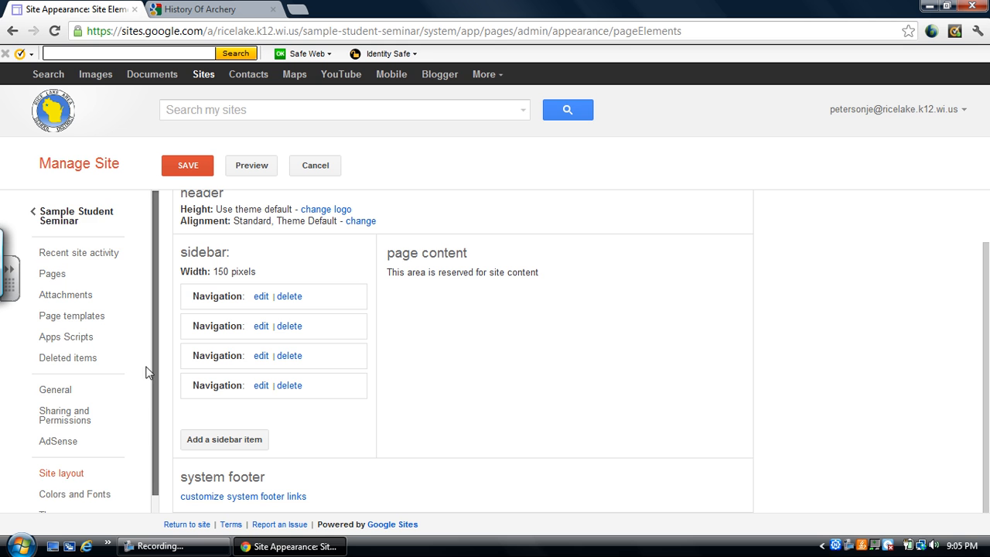
scroll(150, 461, down, 2)
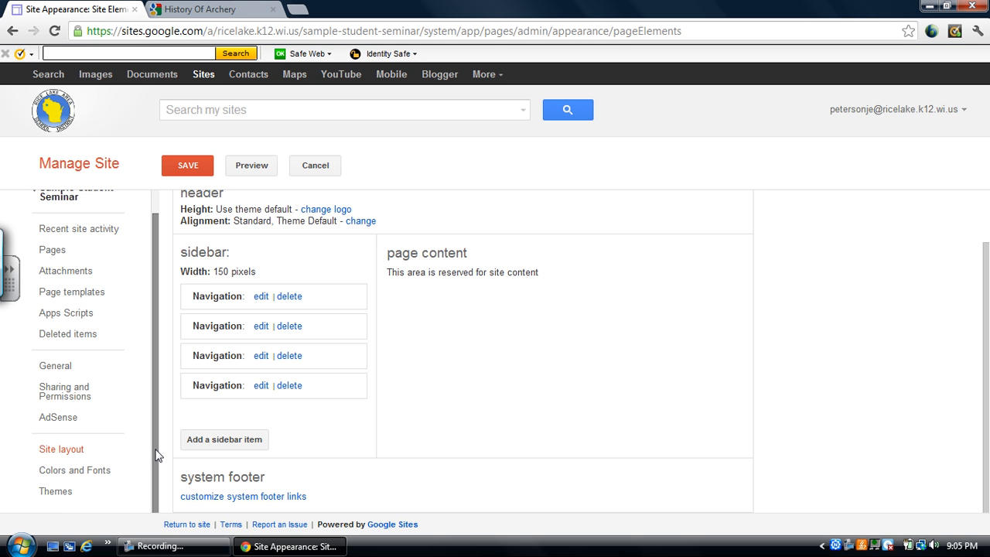
drag(155, 462, 156, 526)
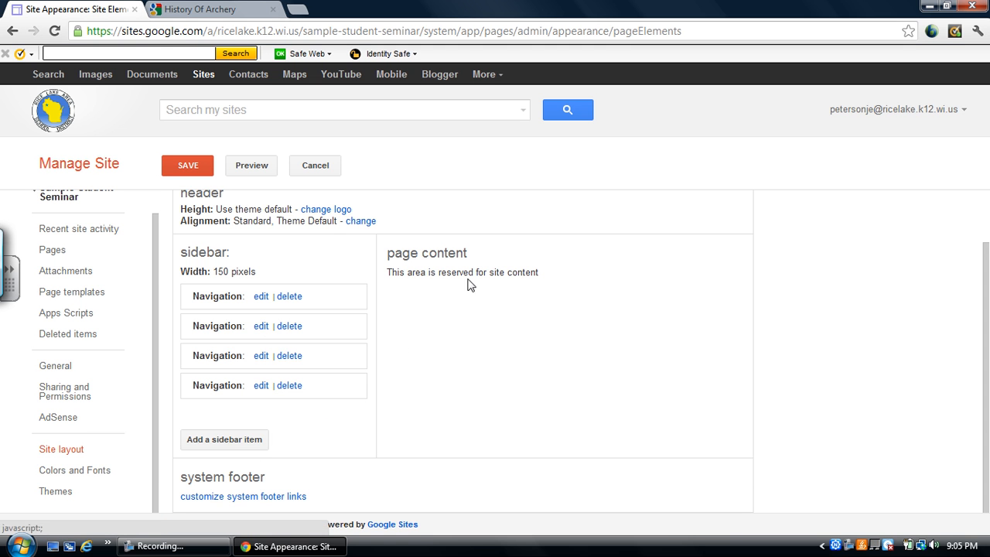
click(234, 446)
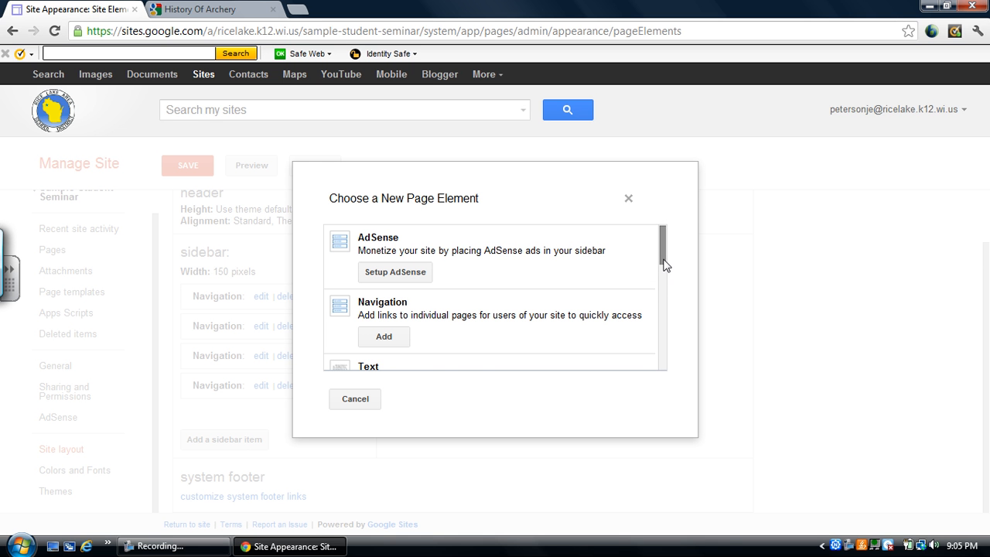
scroll(663, 282, down, 2)
drag(659, 280, 462, 356)
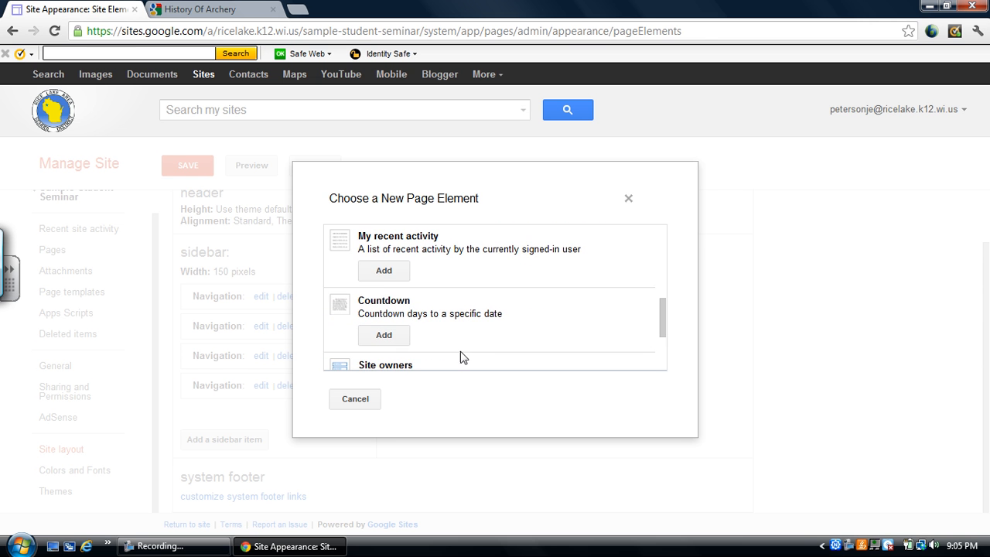
click(396, 339)
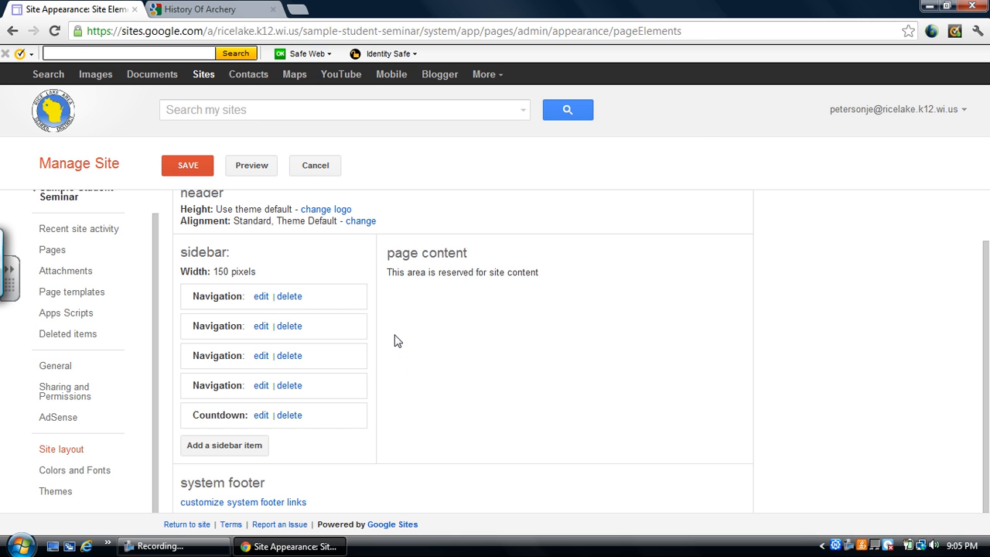
Name the sidebar countdown's event First Day of School and confirm the countdown settings
click(260, 416)
click(375, 288)
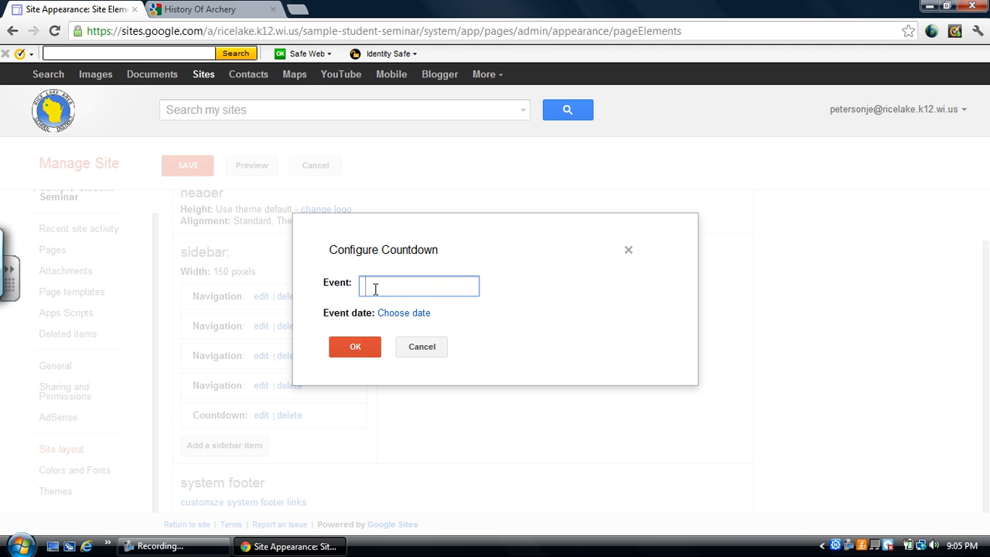
text(First Day of School)
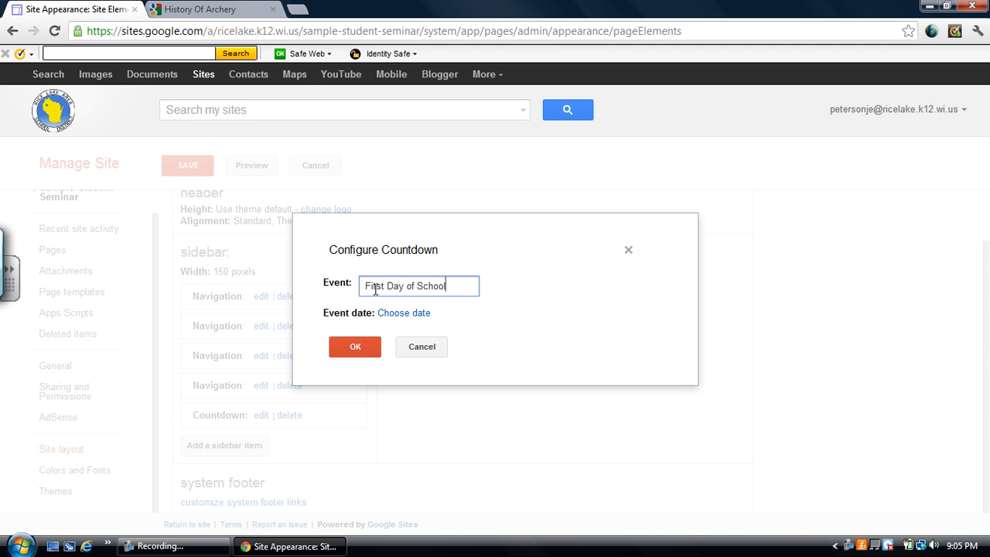
click(358, 347)
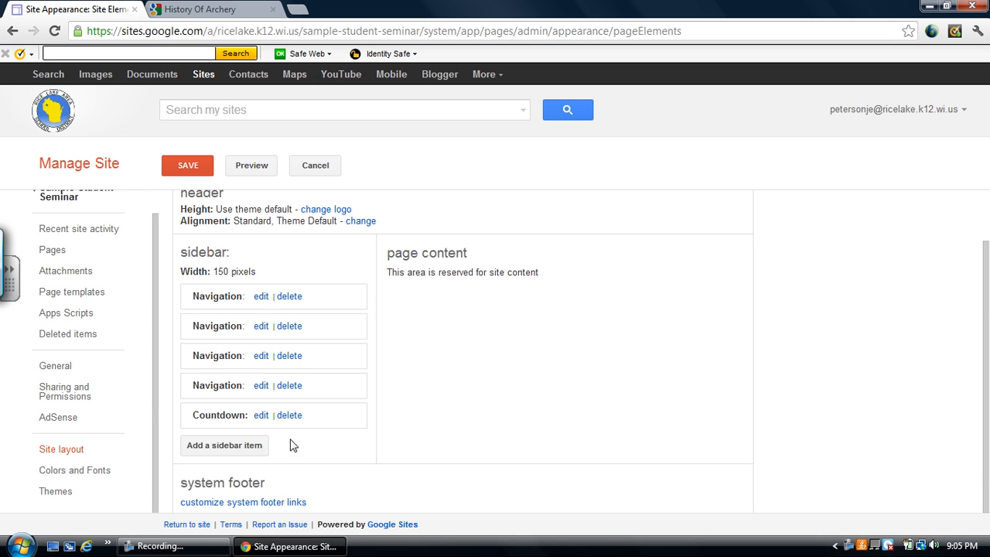
Set the First Day of School countdown's event date to September 4, 2012 and confirm the countdown settings
click(263, 415)
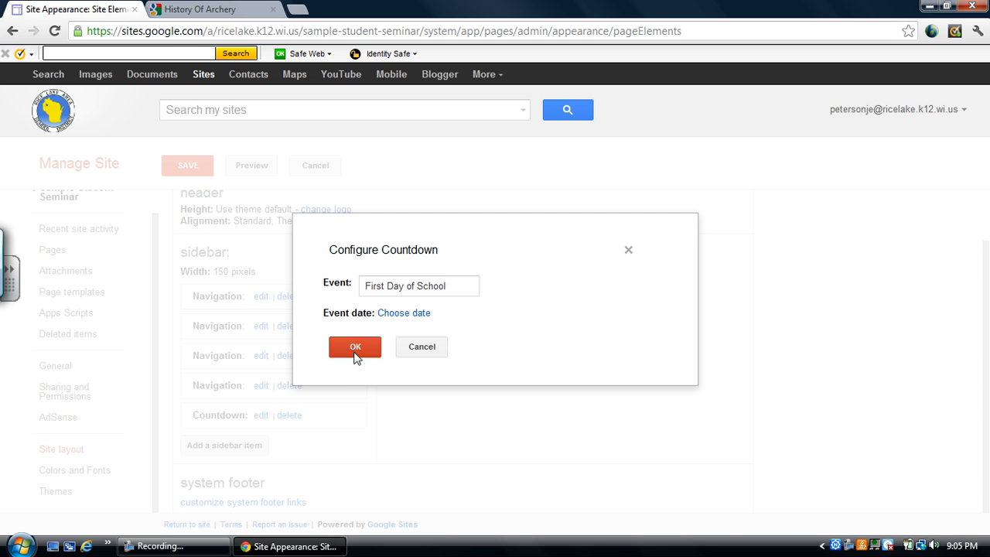
click(397, 316)
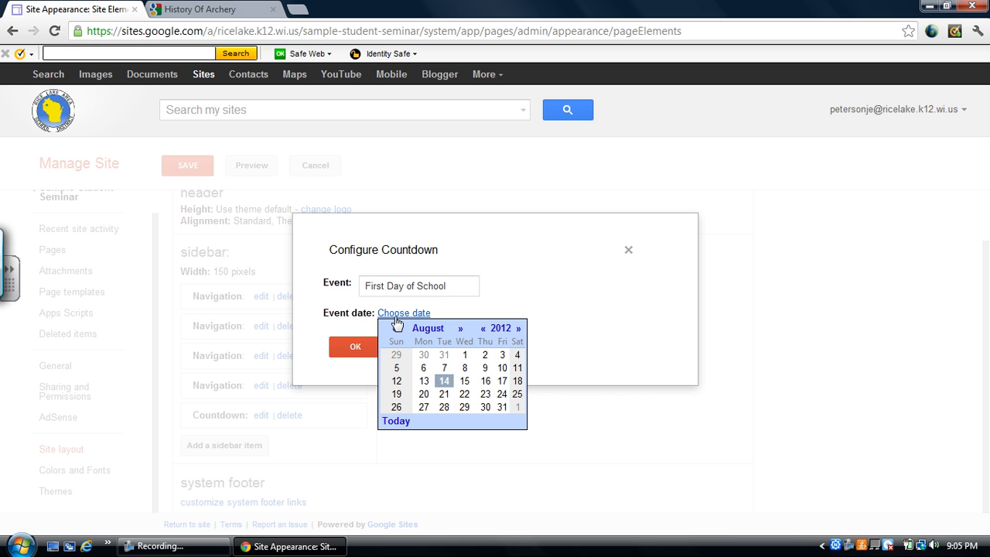
click(518, 329)
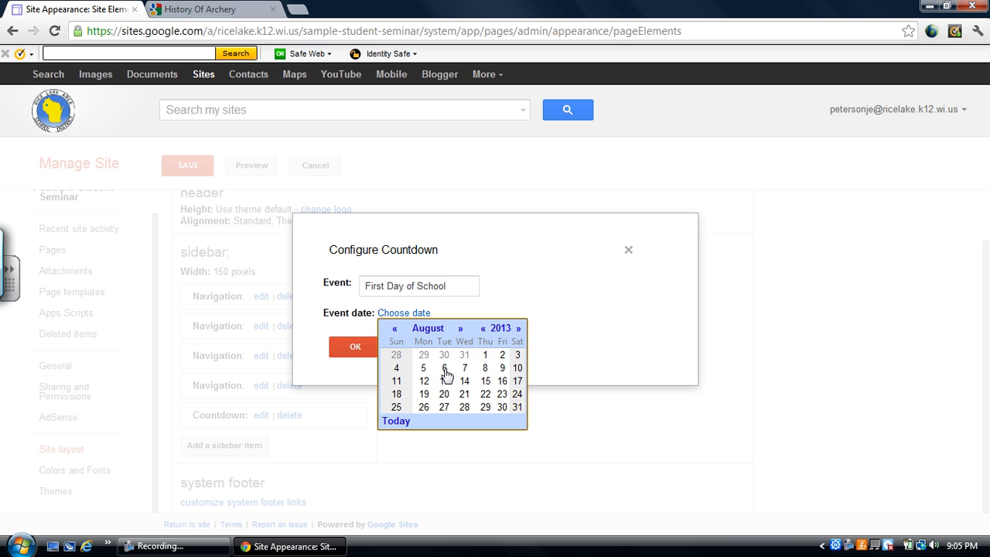
click(484, 328)
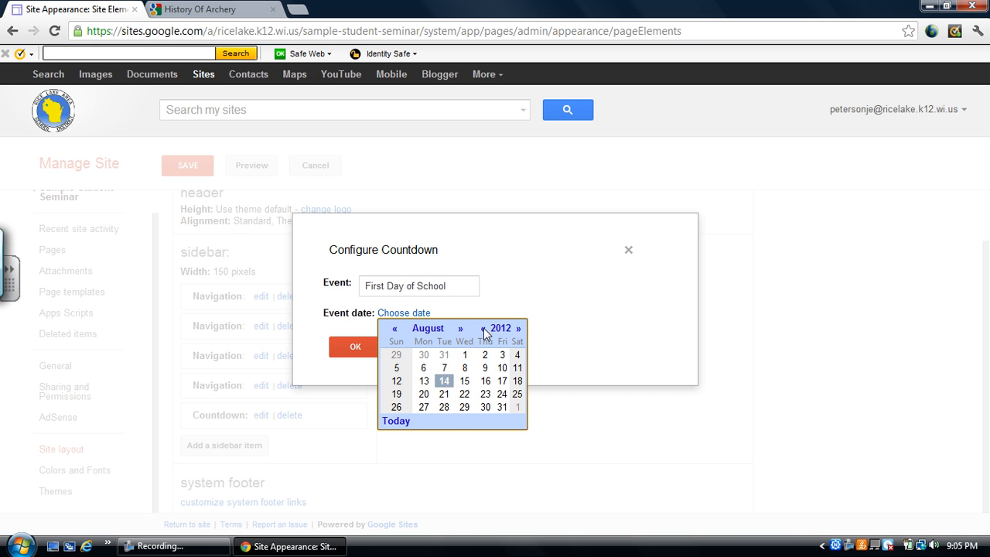
click(456, 331)
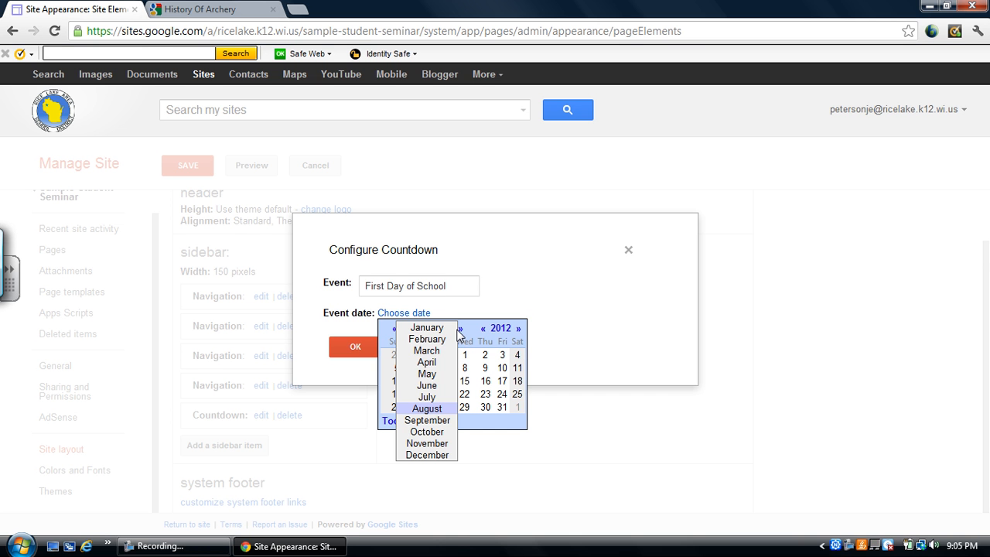
click(444, 421)
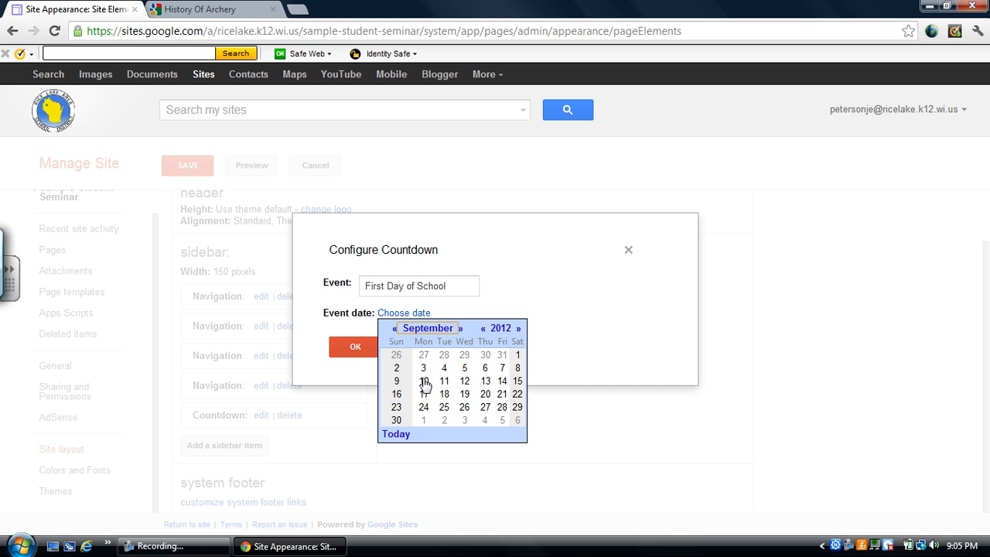
click(444, 368)
click(362, 348)
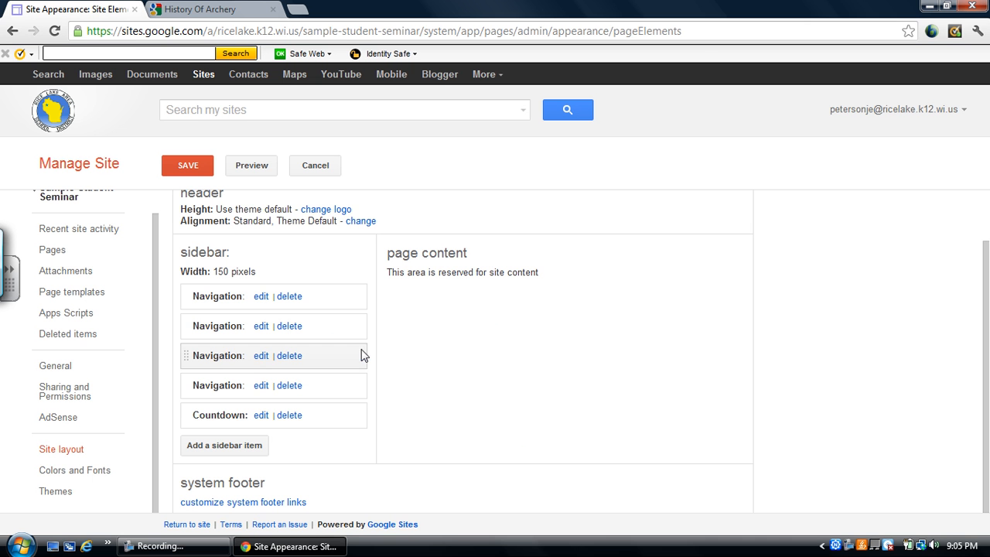
Save the site layout with the countdown and return to the Sample Student Seminar site
click(190, 168)
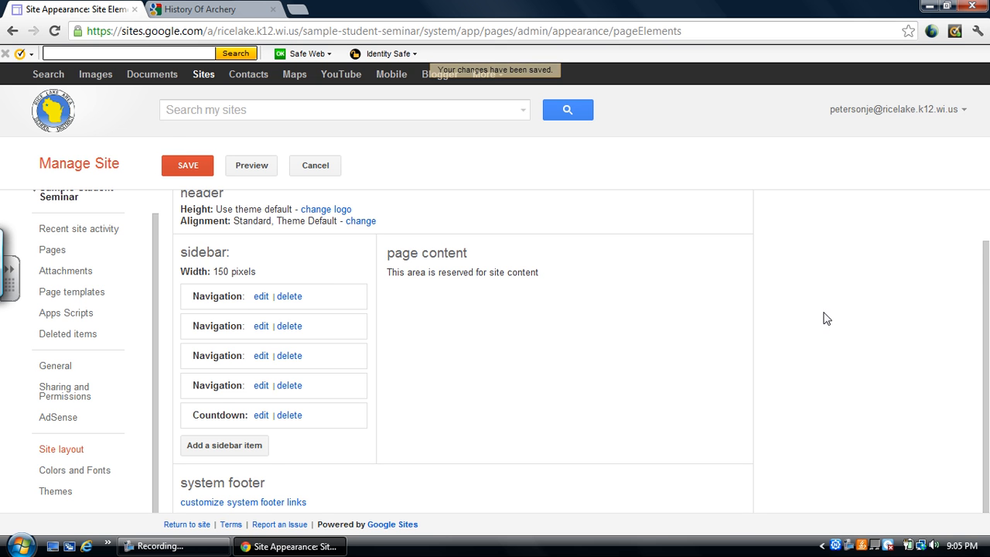
scroll(976, 325, up, 2)
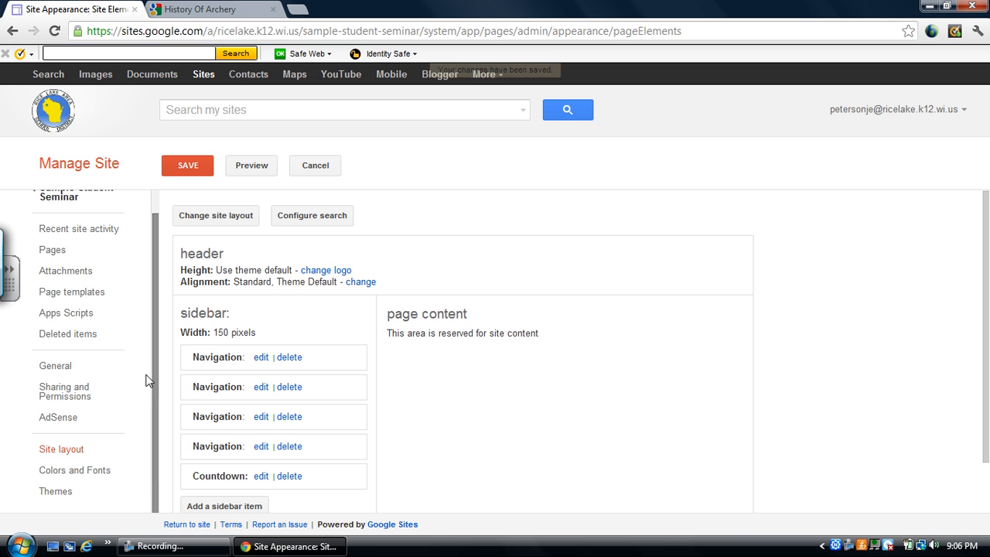
scroll(140, 418, up, 1)
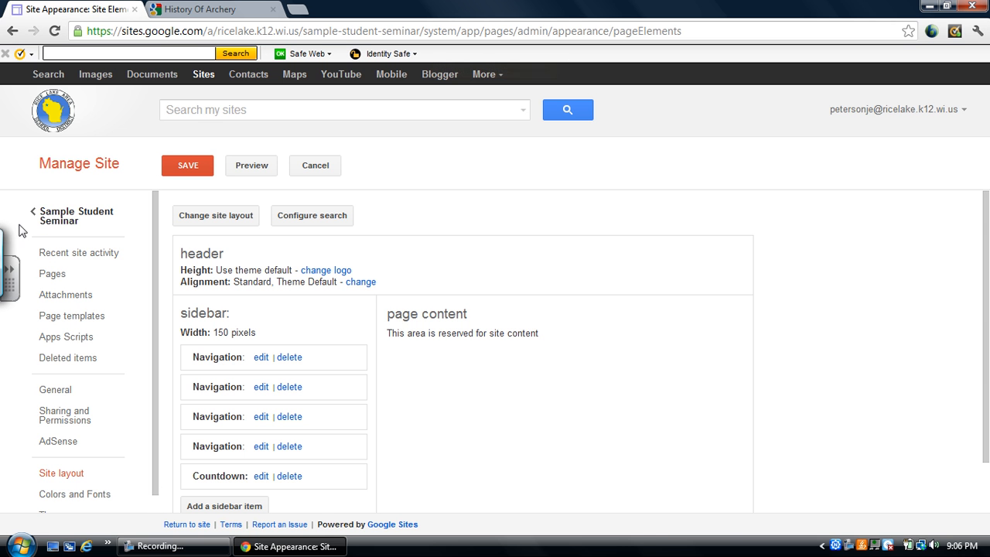
click(51, 220)
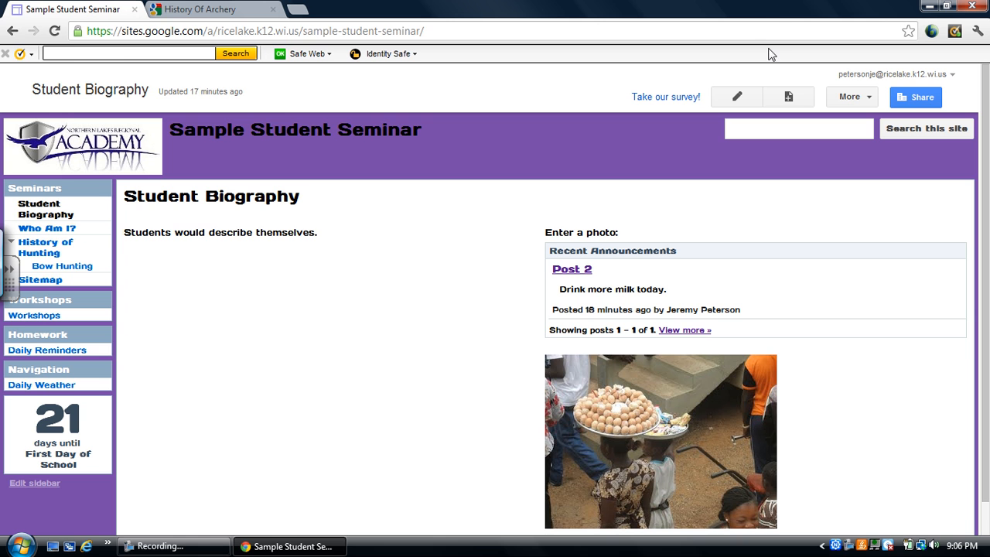
click(929, 6)
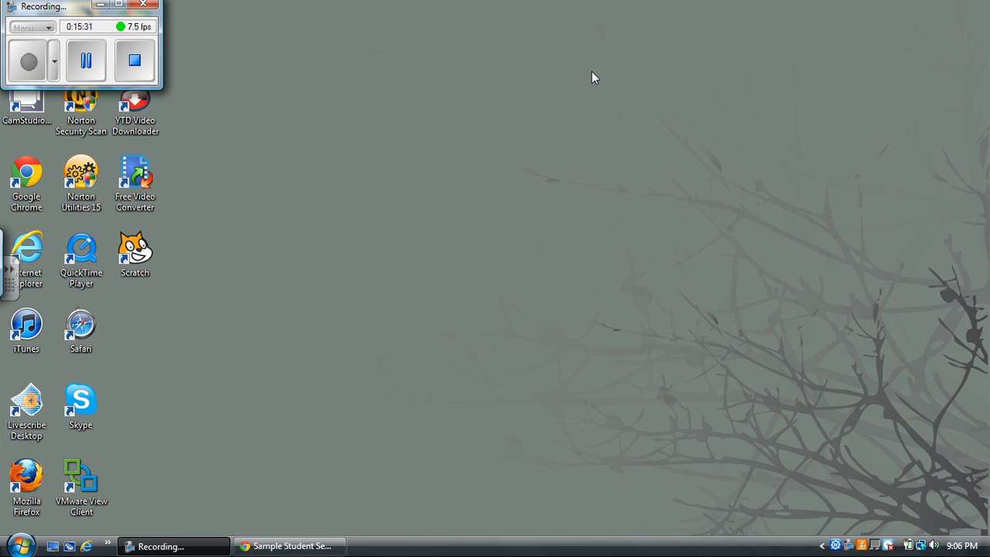